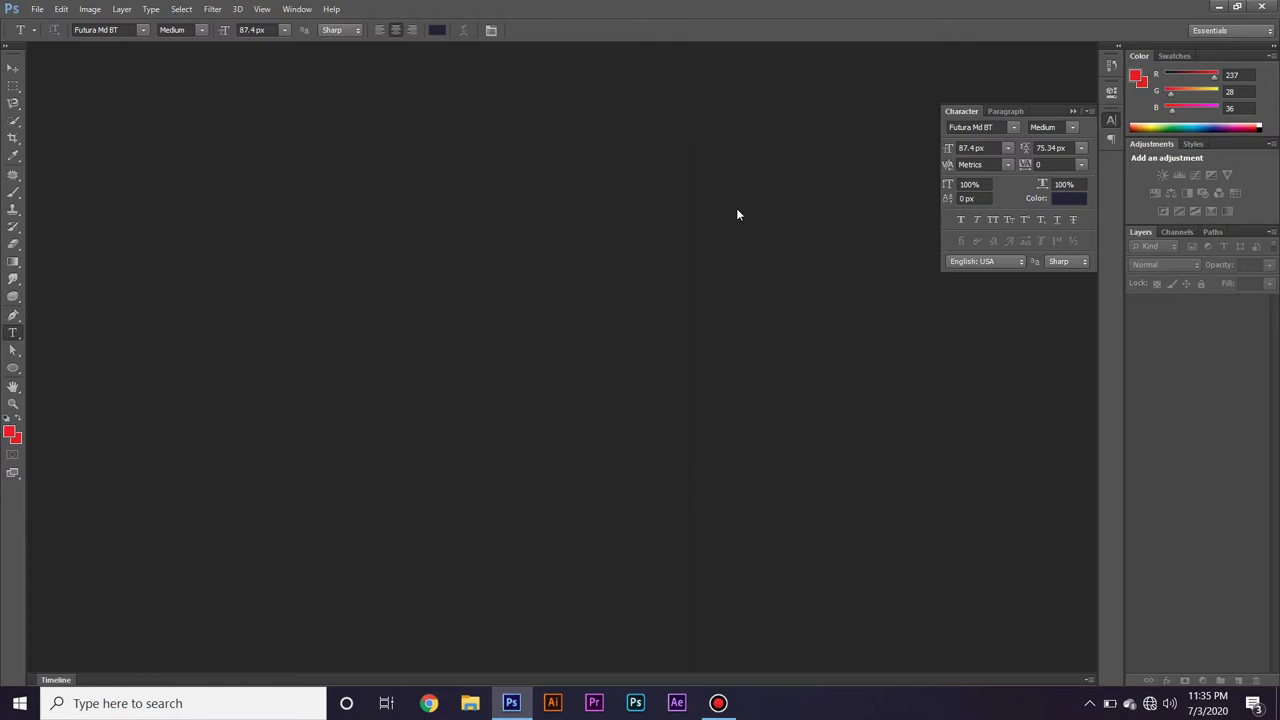
# Bring the Bandicam screen recorder window up from the taskbar over Photoshop
pyautogui.click(718, 703)
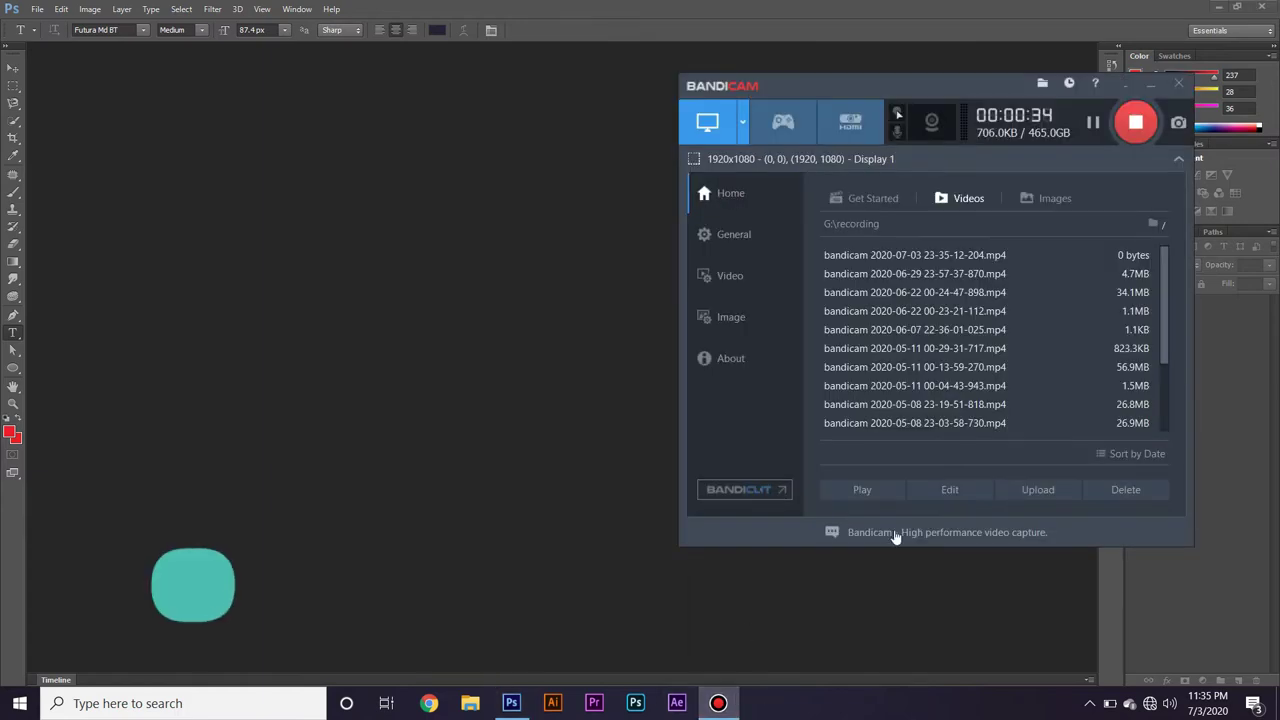
# Create a new square white Untitled-1 document, briefly magnifying the screen to 200% and back
pyautogui.click(614, 337)
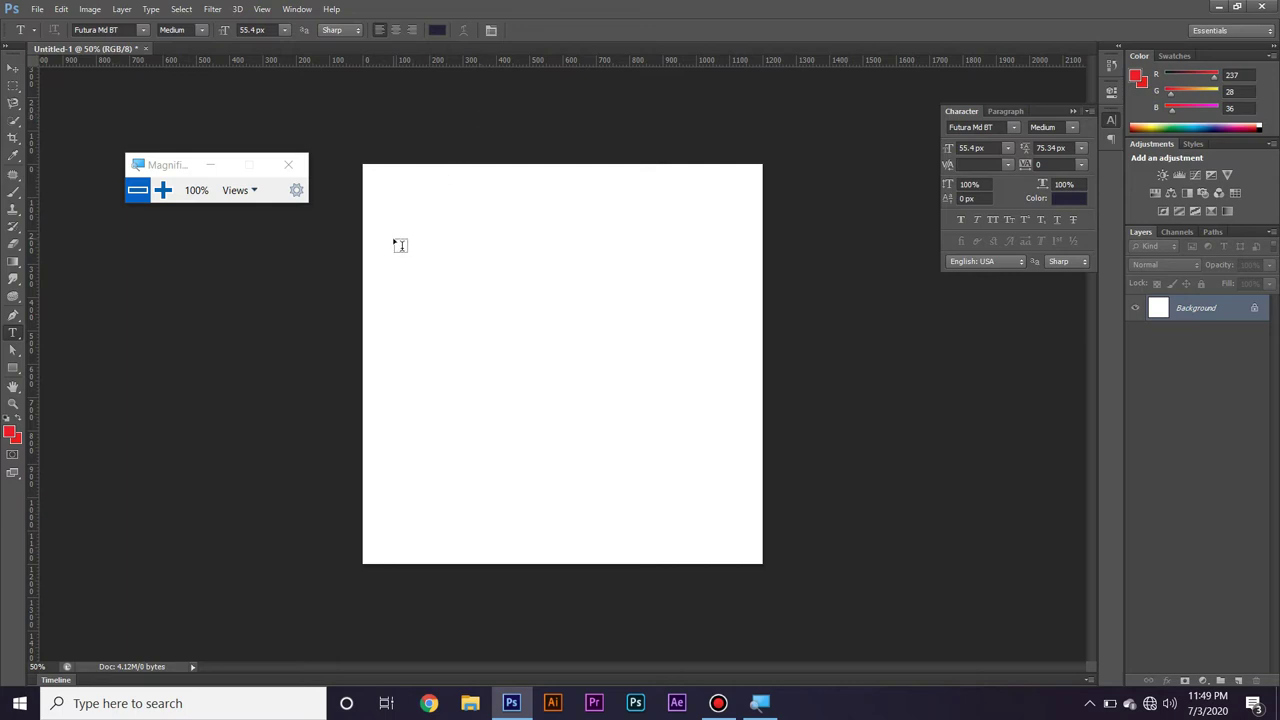
pyautogui.click(163, 190)
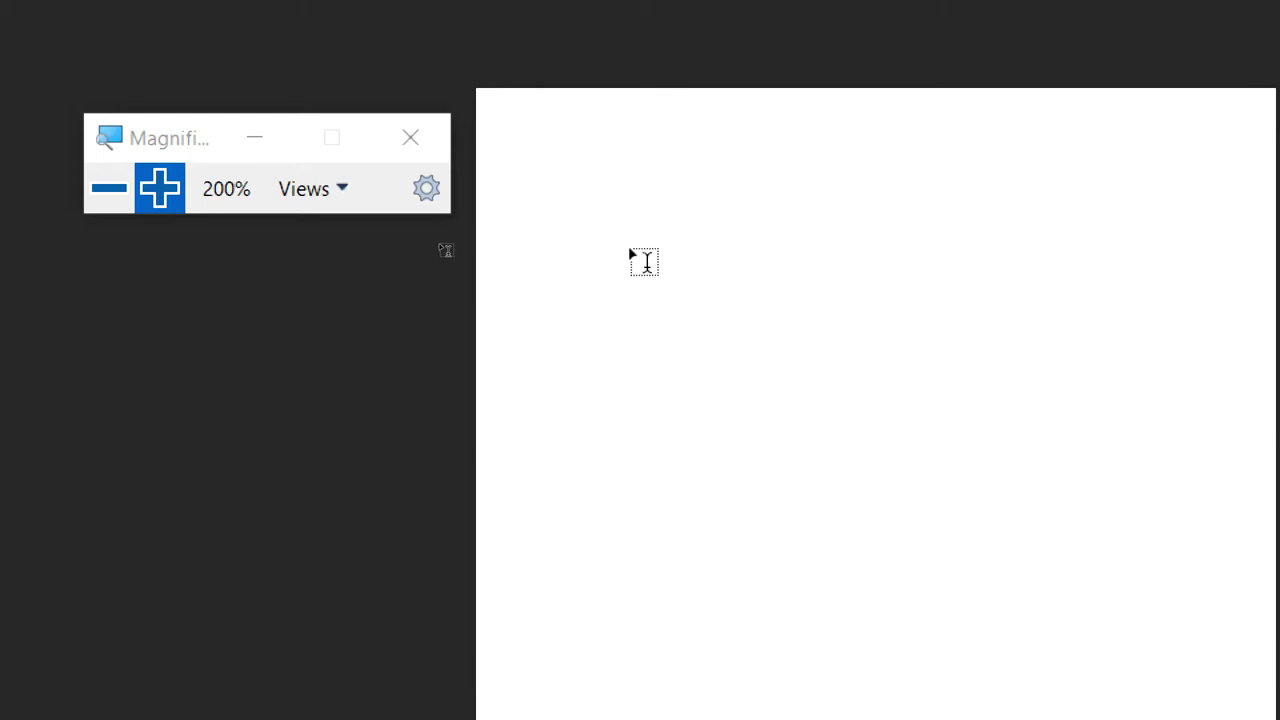
pyautogui.click(105, 189)
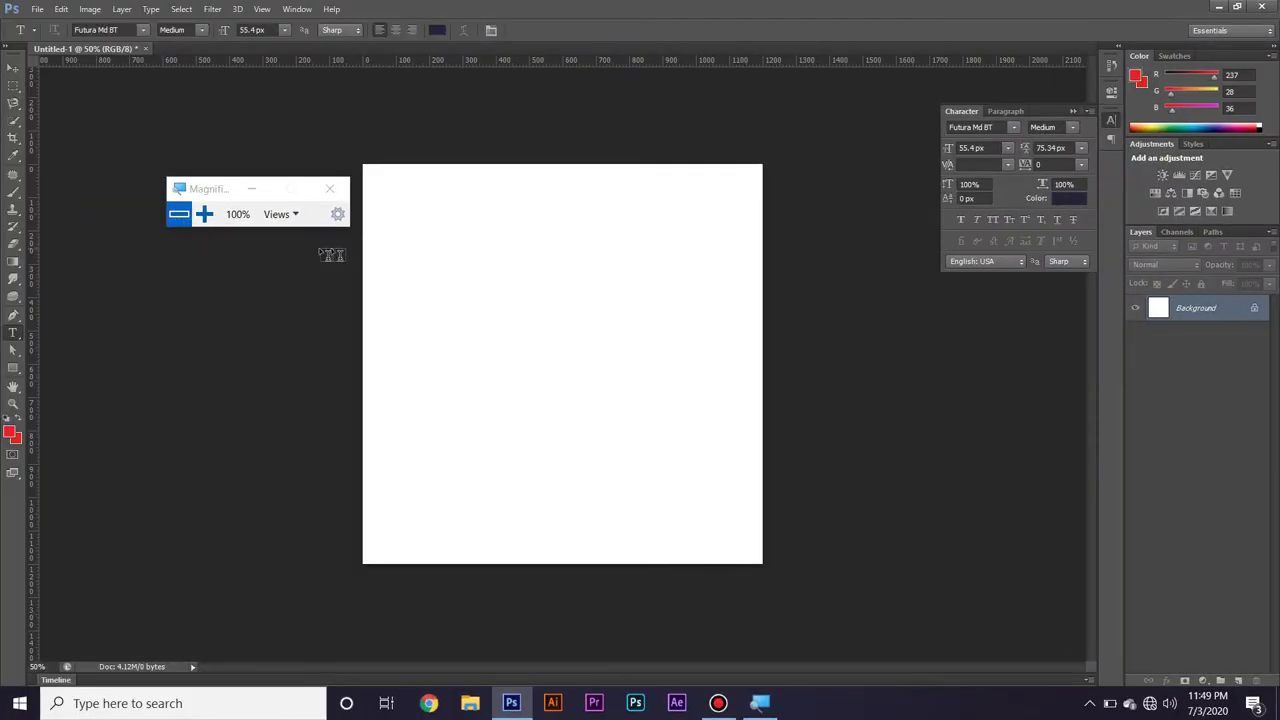
# Add a committed text layer near the canvas top with two lines of 'dfdfds…' placeholder text
pyautogui.click(385, 254)
pyautogui.write('dfd fdfdsfdsfdsfdsfdfdfsdfdfdsfdsfdfdsfdssfds')
pyautogui.press('Return')
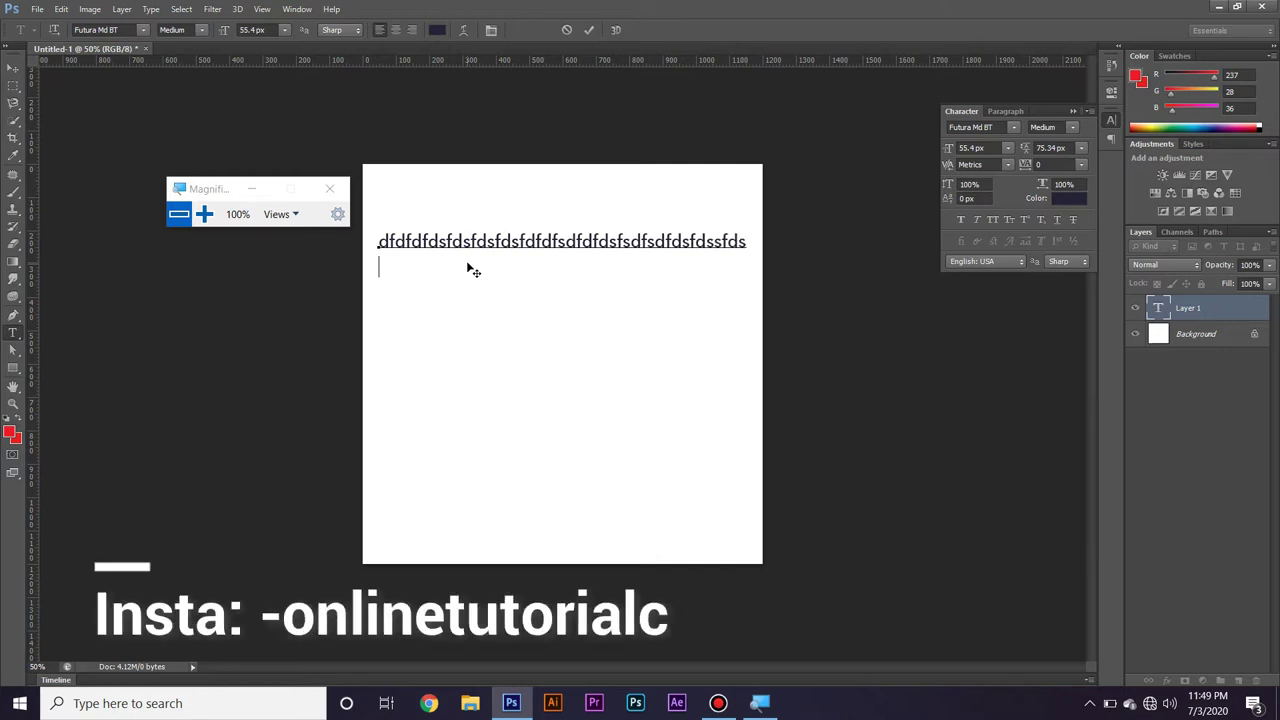
pyautogui.write('fsdfsdfsdfdfdsfsdfdsfdsfdf')
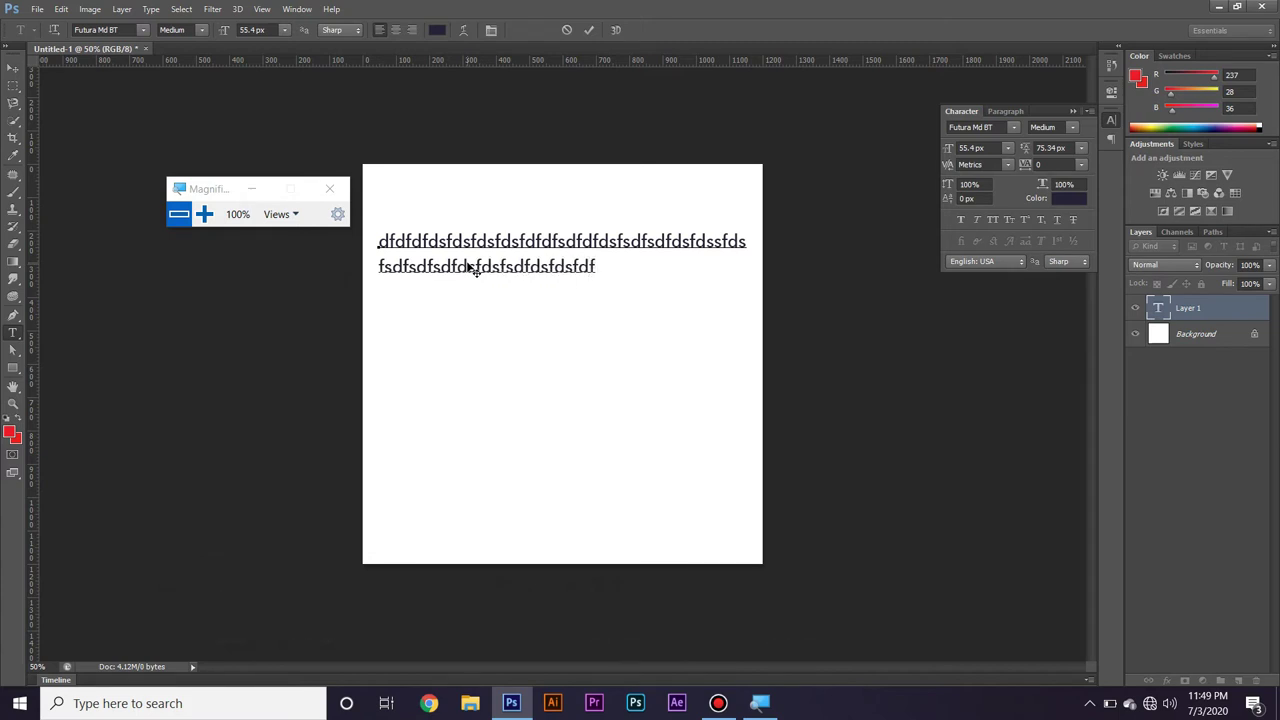
pyautogui.click(13, 68)
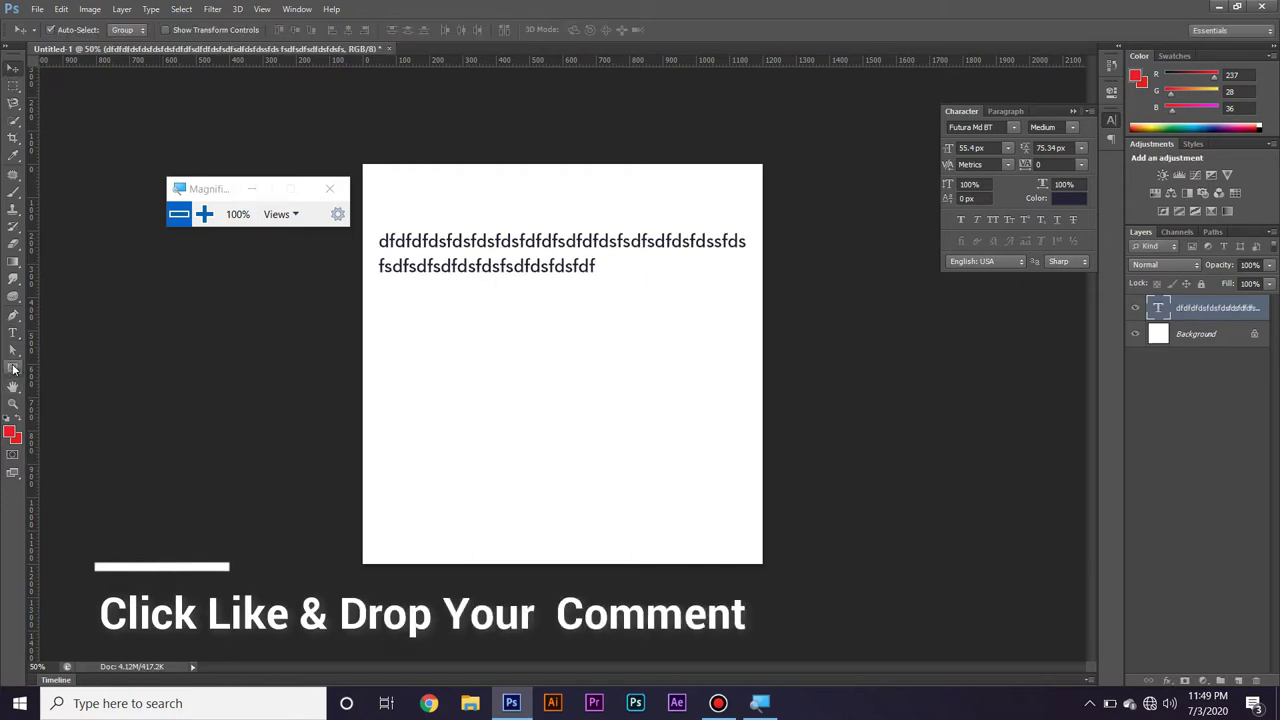
# Draw a red filled rectangle, Rectangle 1 at 922 × 460 px, across the lower canvas
pyautogui.click(13, 369)
pyautogui.click(48, 369)
pyautogui.moveTo(420, 381); pyautogui.dragTo(725, 532)
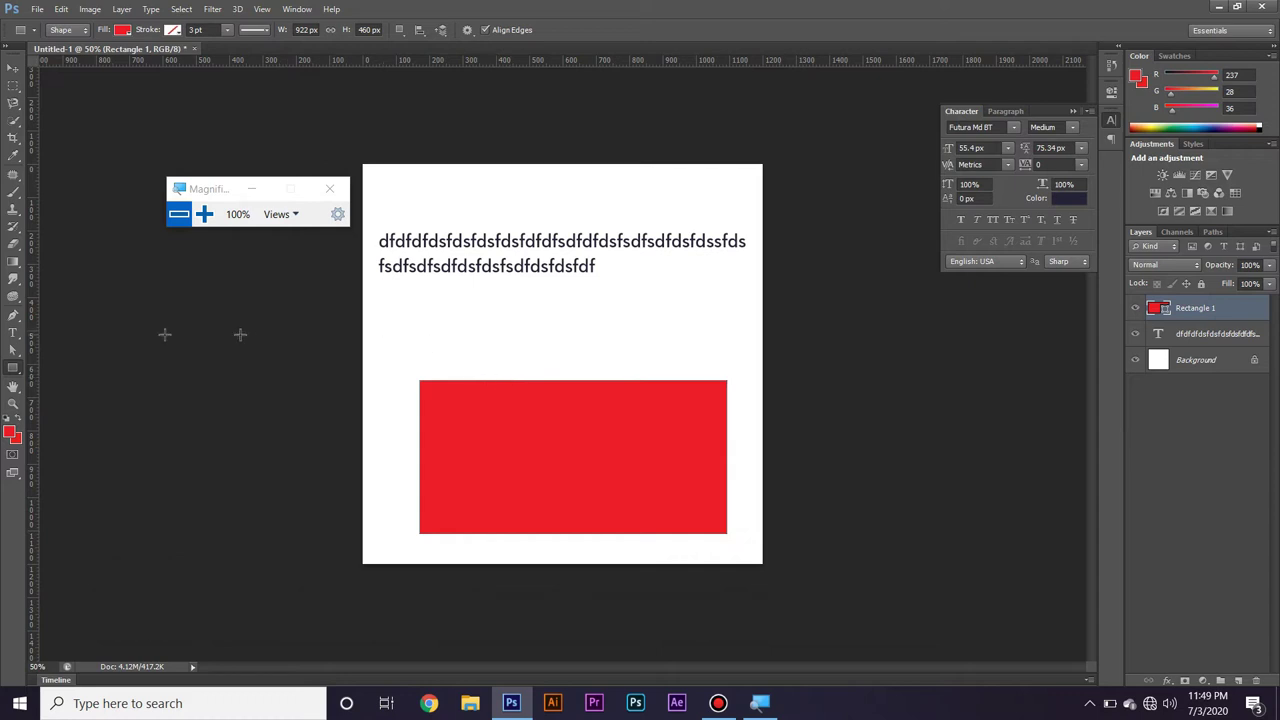
pyautogui.press('t')
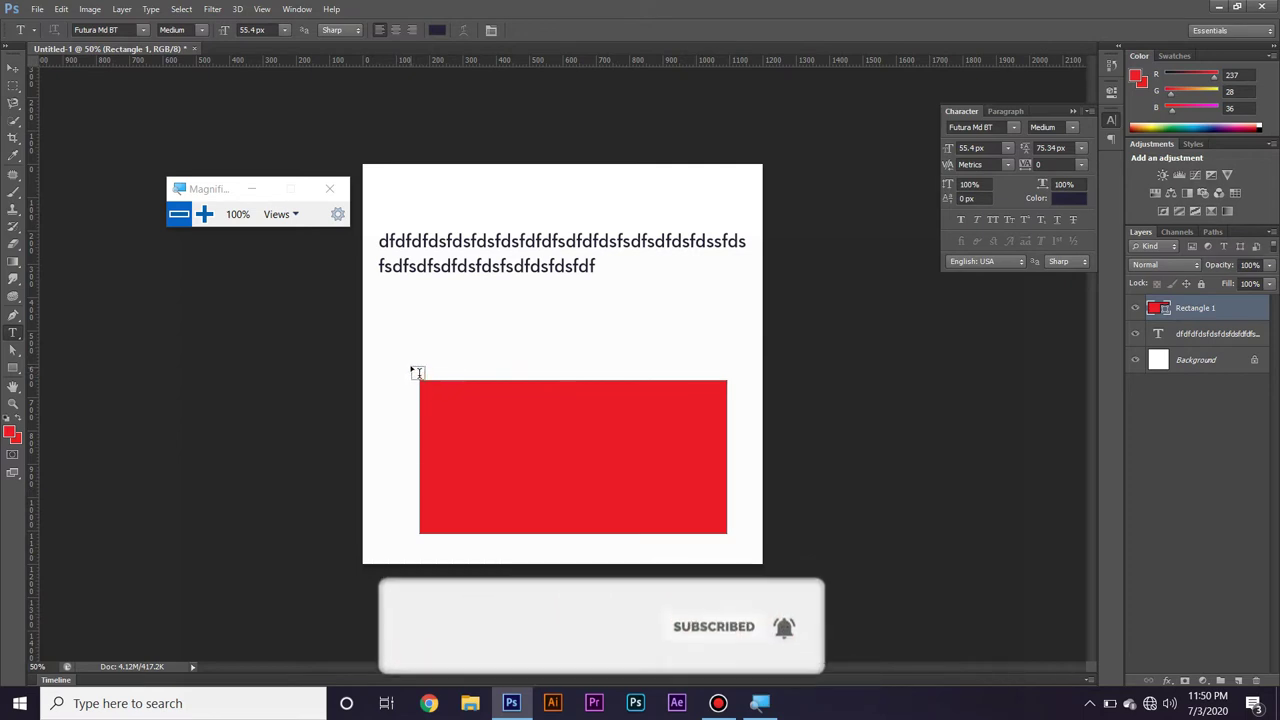
# Type a 'dfsdklfj…' paragraph in a text box over the rectangle and move it up-left
pyautogui.moveTo(411, 368)
pyautogui.mouseDown()
pyautogui.moveTo(632, 489)
pyautogui.moveTo(714, 508)
pyautogui.moveTo(733, 535)
pyautogui.mouseUp()
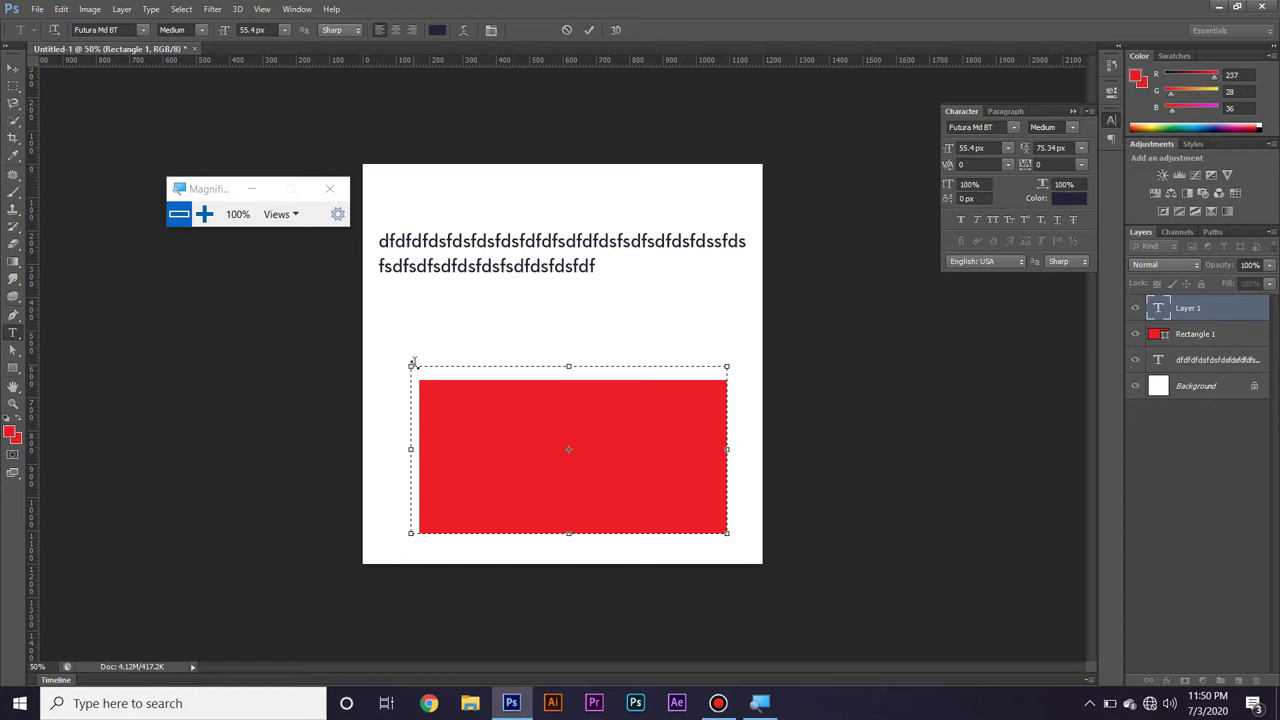
pyautogui.moveTo(415, 364); pyautogui.dragTo(419, 380)
pyautogui.write('dfsdklfjlds')
pyautogui.write('fkljdsjfkjds')
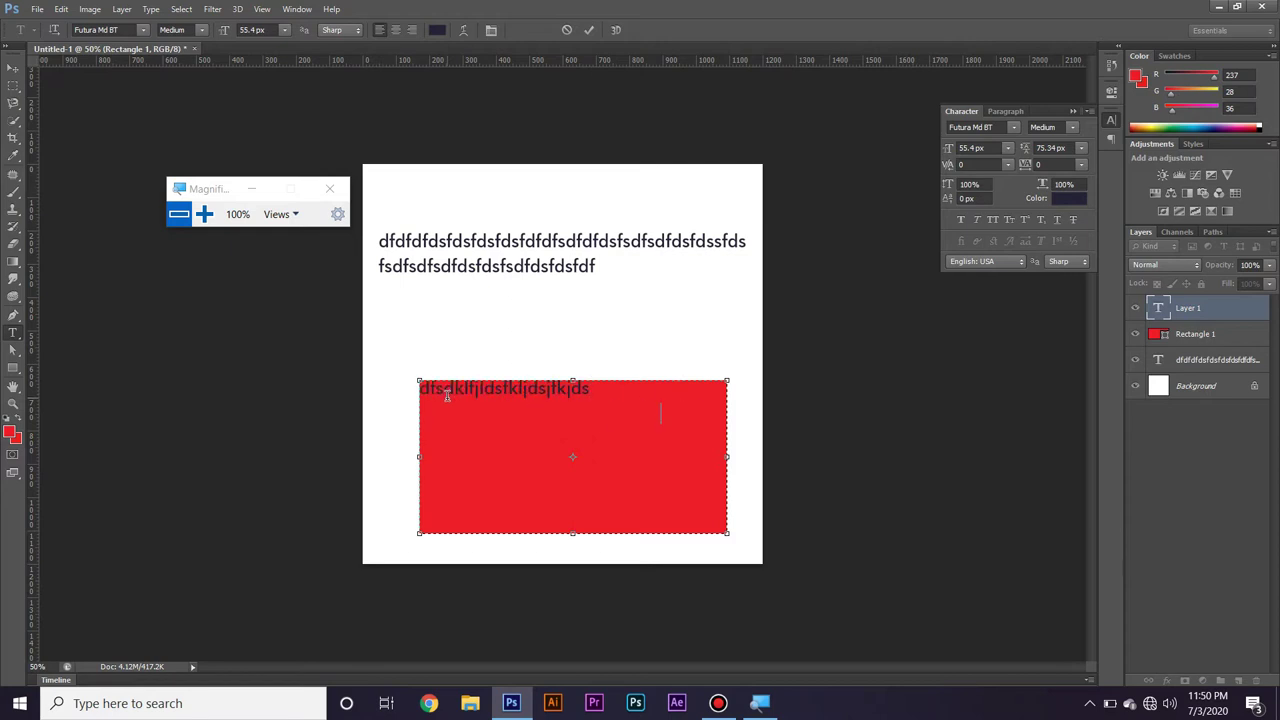
pyautogui.write('      klfjdsjflkjdslkfjsdlkjflsdjlfjsdlkfjlkdsjflksjdflkjsdlfjsdljflksjdflkjdslkfjsdlkjflksdjflksjdflkjslfkjsdlkf')
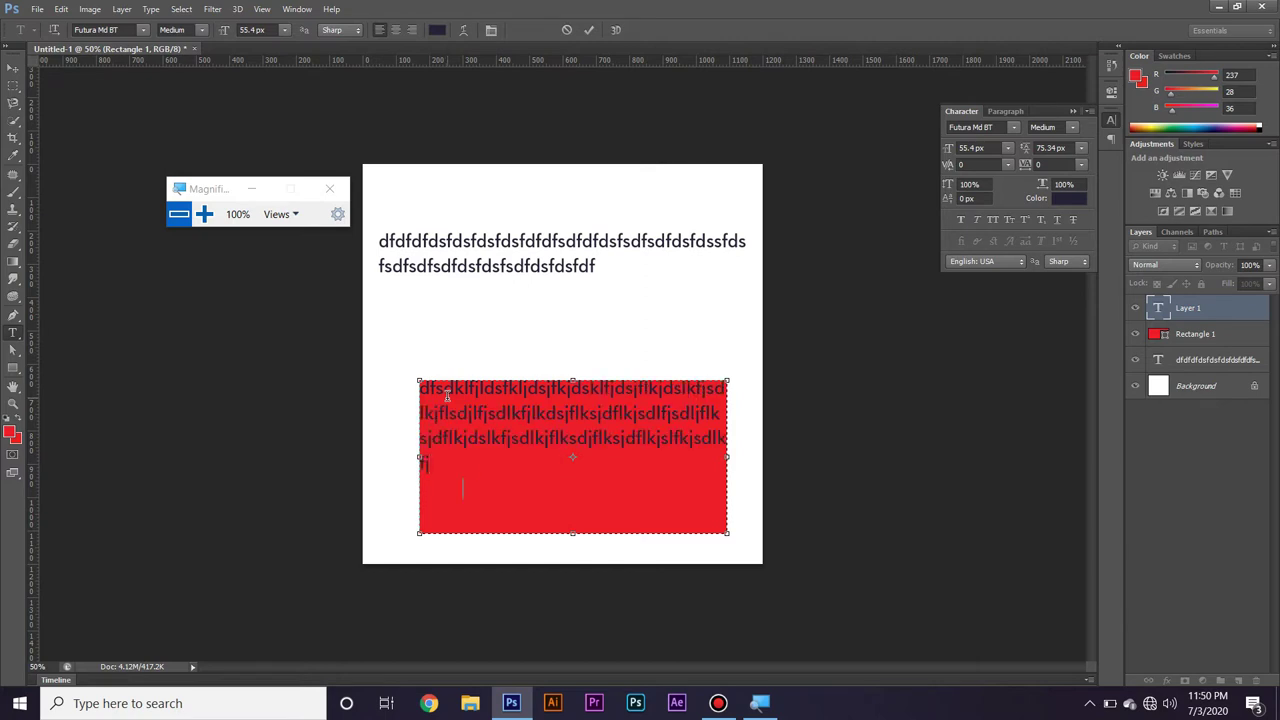
pyautogui.write('lksdjflkdjlfkjsdlkfjlkdsjflksdjflksdjlfkjsdlkjfsldkjflskdjflksjdlfksdjlkfsldkjflkdsj')
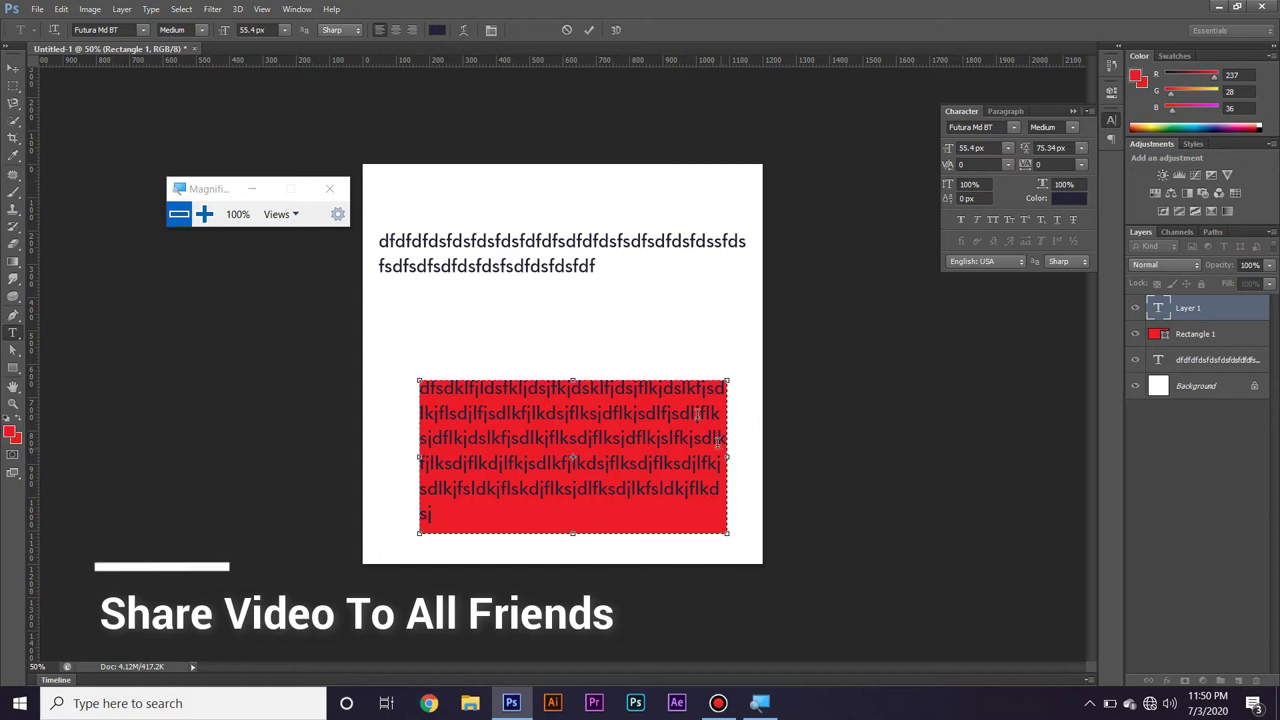
pyautogui.click(13, 67)
pyautogui.moveTo(508, 428); pyautogui.dragTo(382, 335)
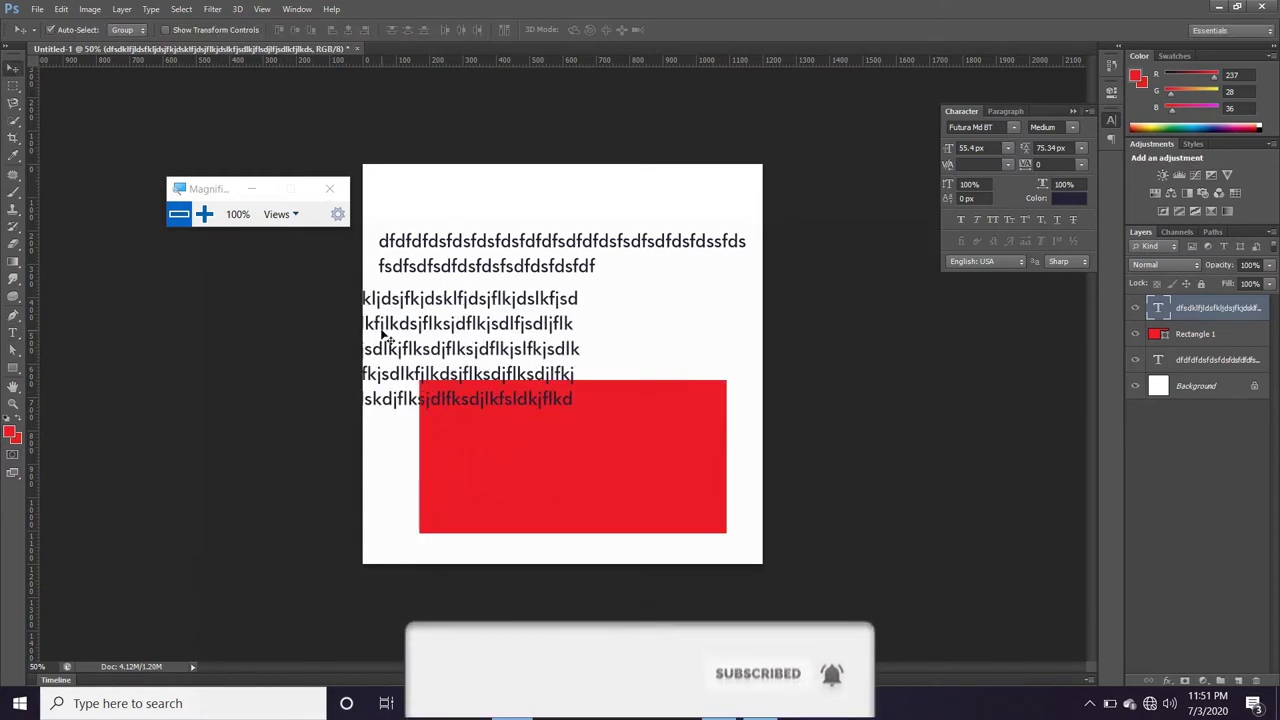
# Delete the moved paragraph and place a new 'djfklsdf…' text block over the two top lines
pyautogui.press('Delete')
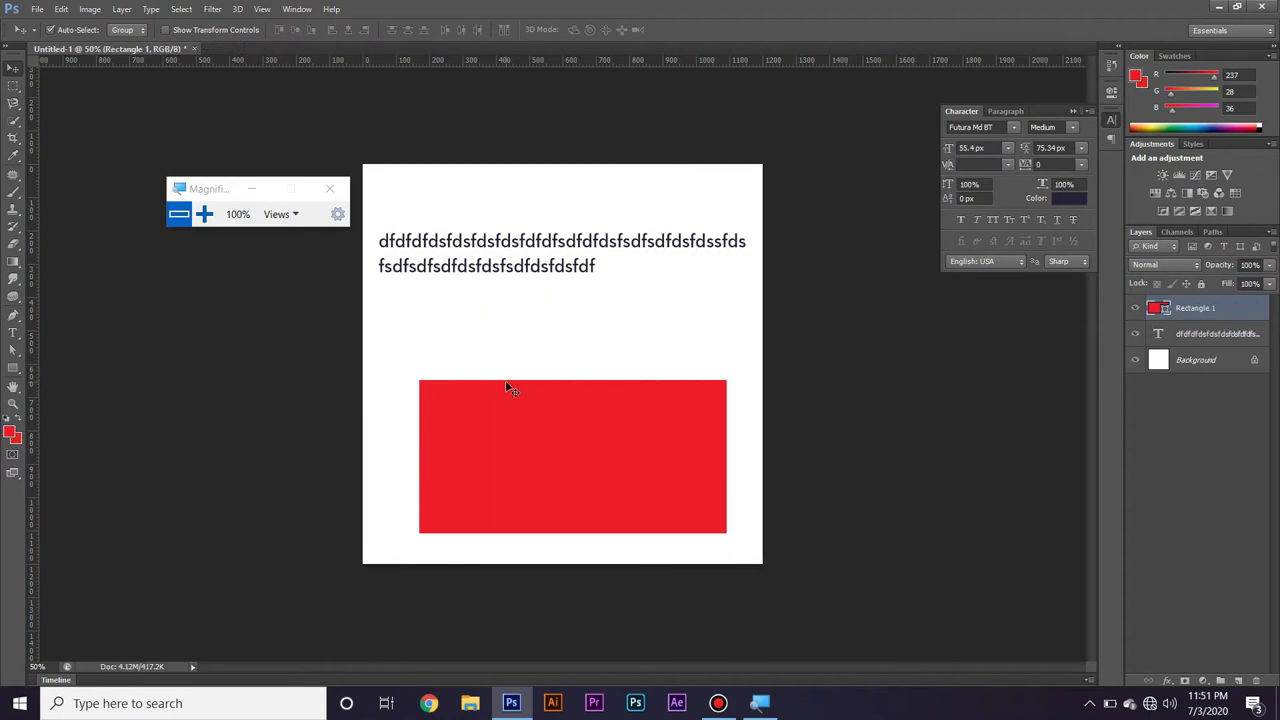
pyautogui.click(203, 220)
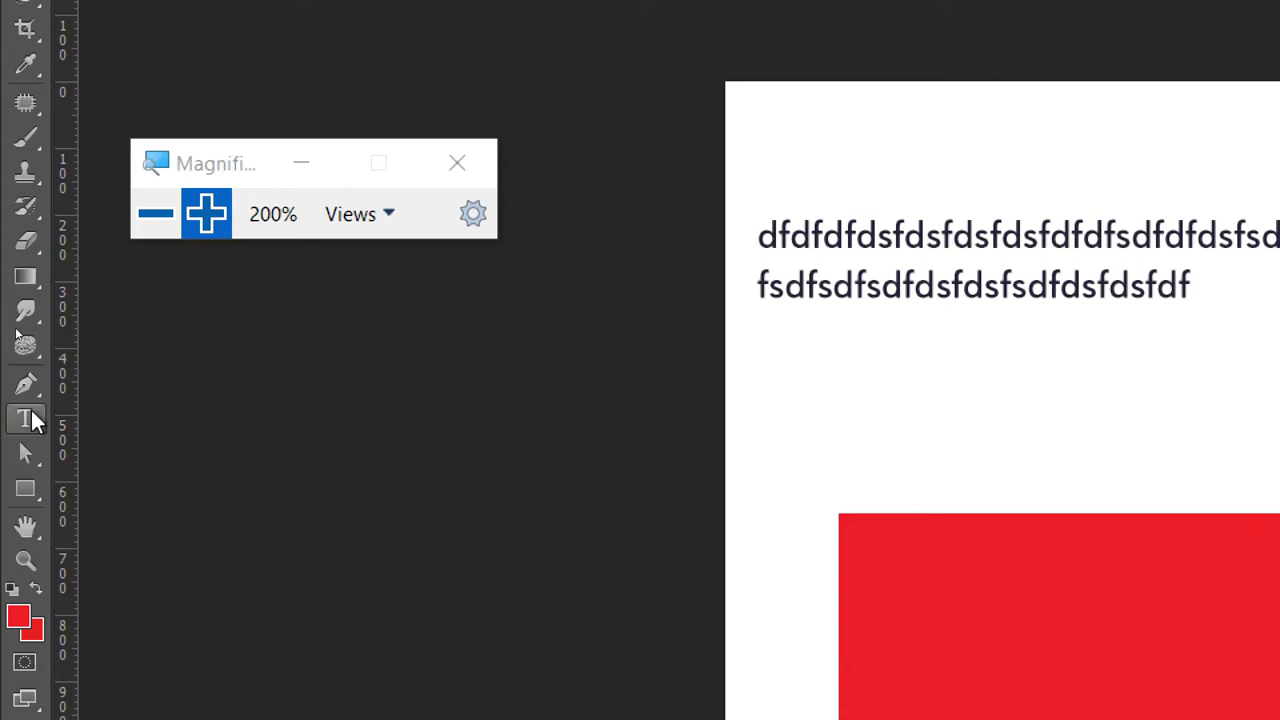
pyautogui.click(30, 418)
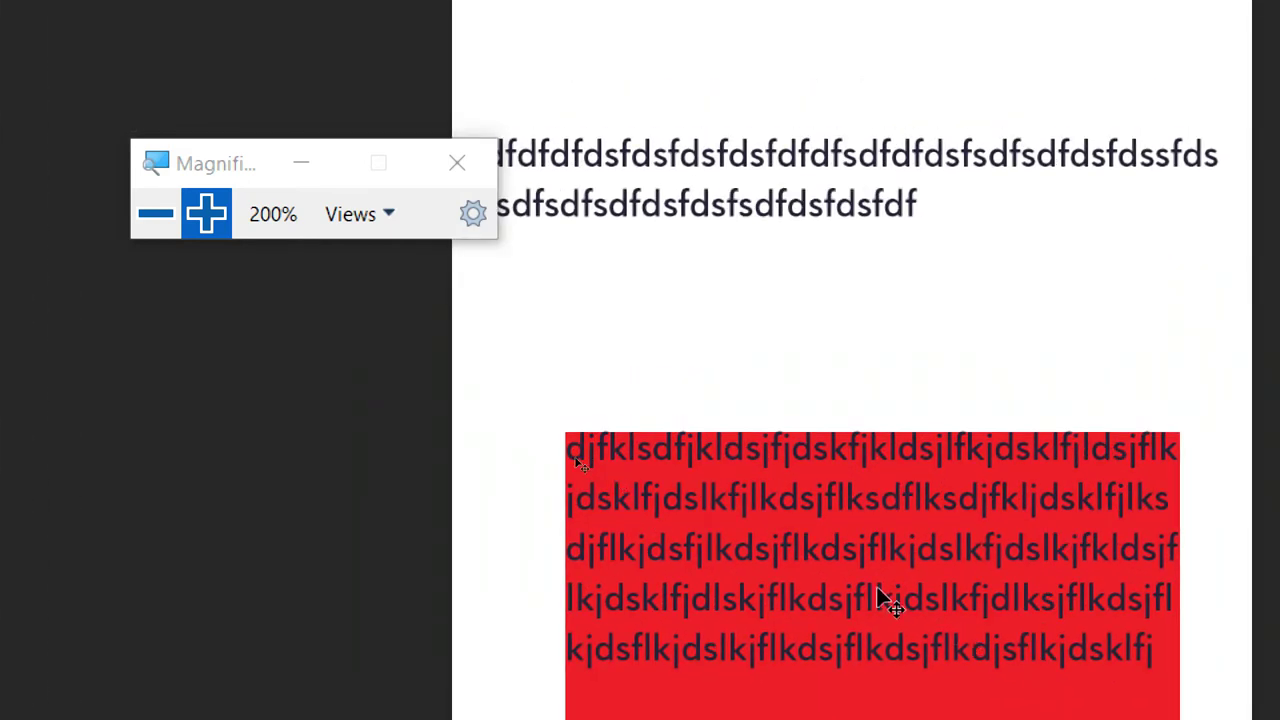
pyautogui.moveTo(880, 596); pyautogui.dragTo(869, 324)
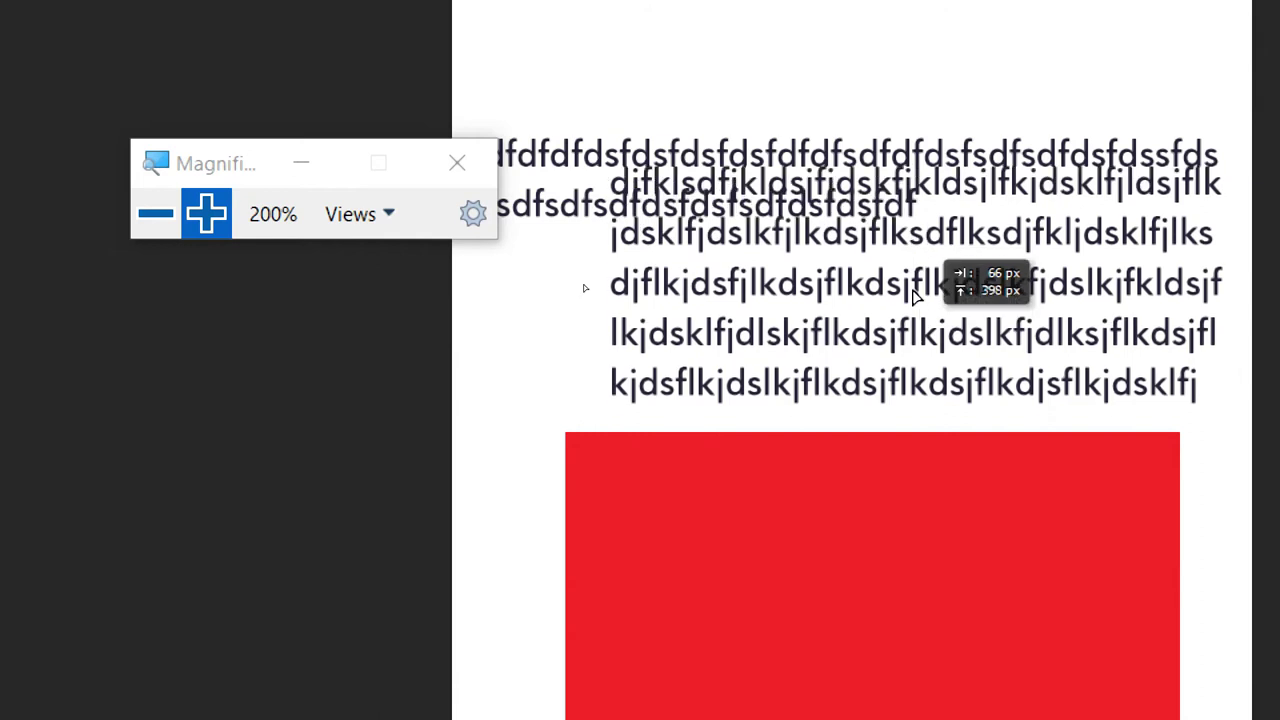
pyautogui.moveTo(869, 324); pyautogui.dragTo(880, 190)
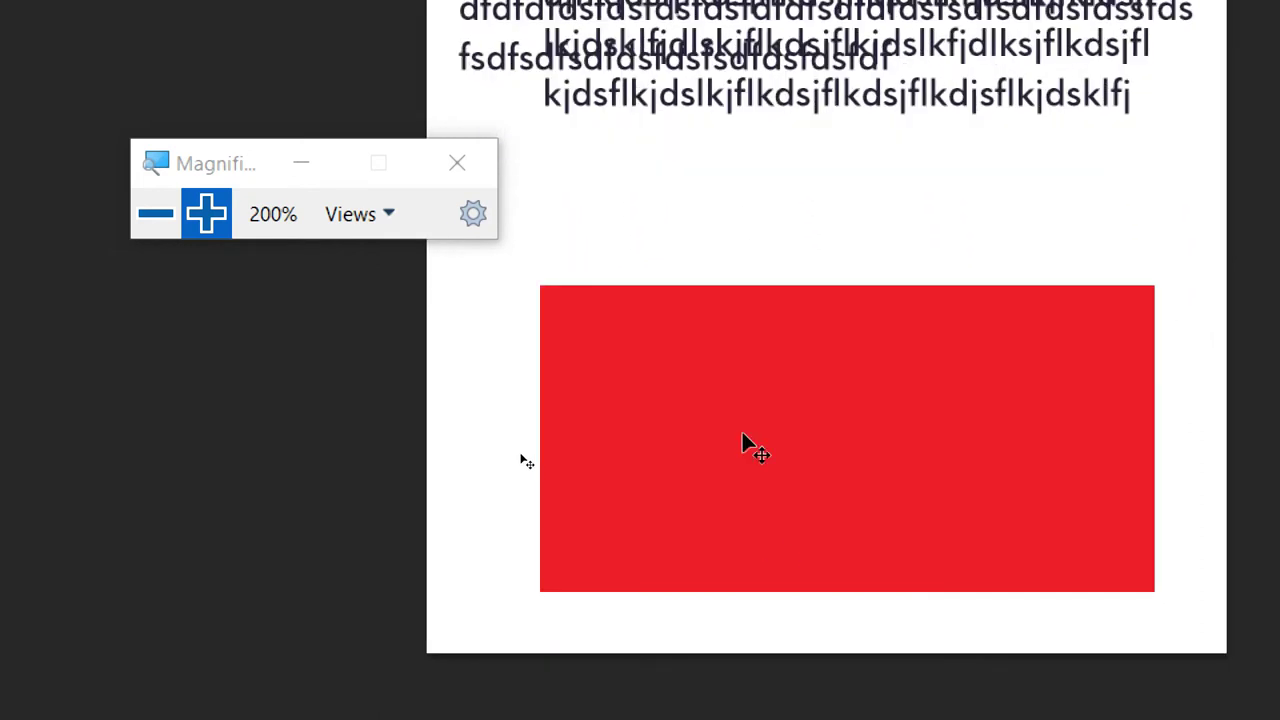
# Replace the red rectangle with a 486 × 490 px red circle and start a text area inside it
pyautogui.press('Delete')
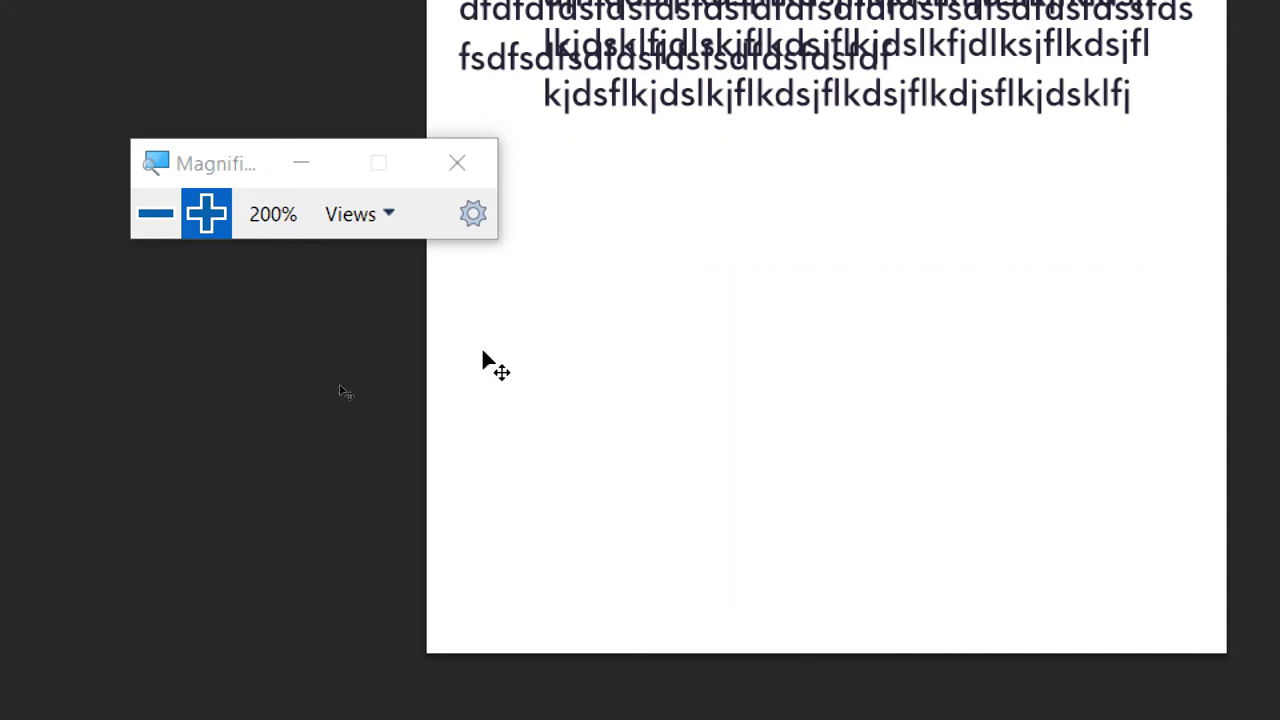
pyautogui.click(156, 216)
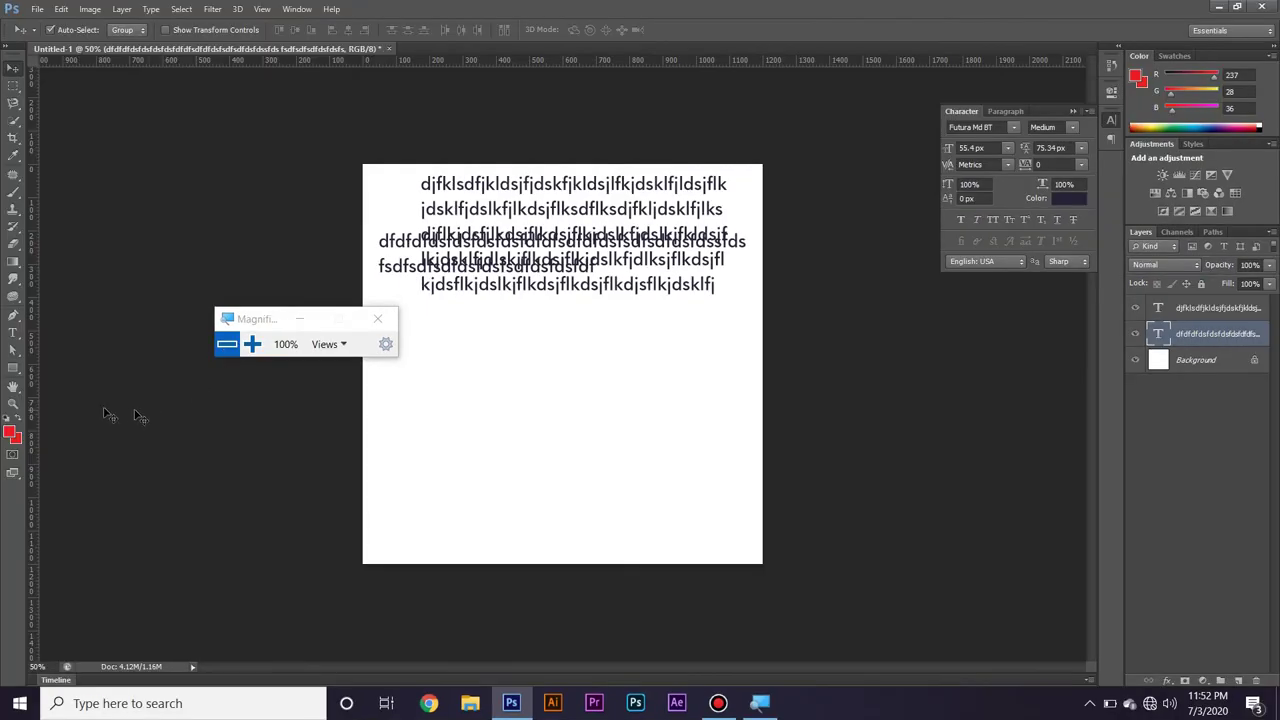
pyautogui.click(16, 374)
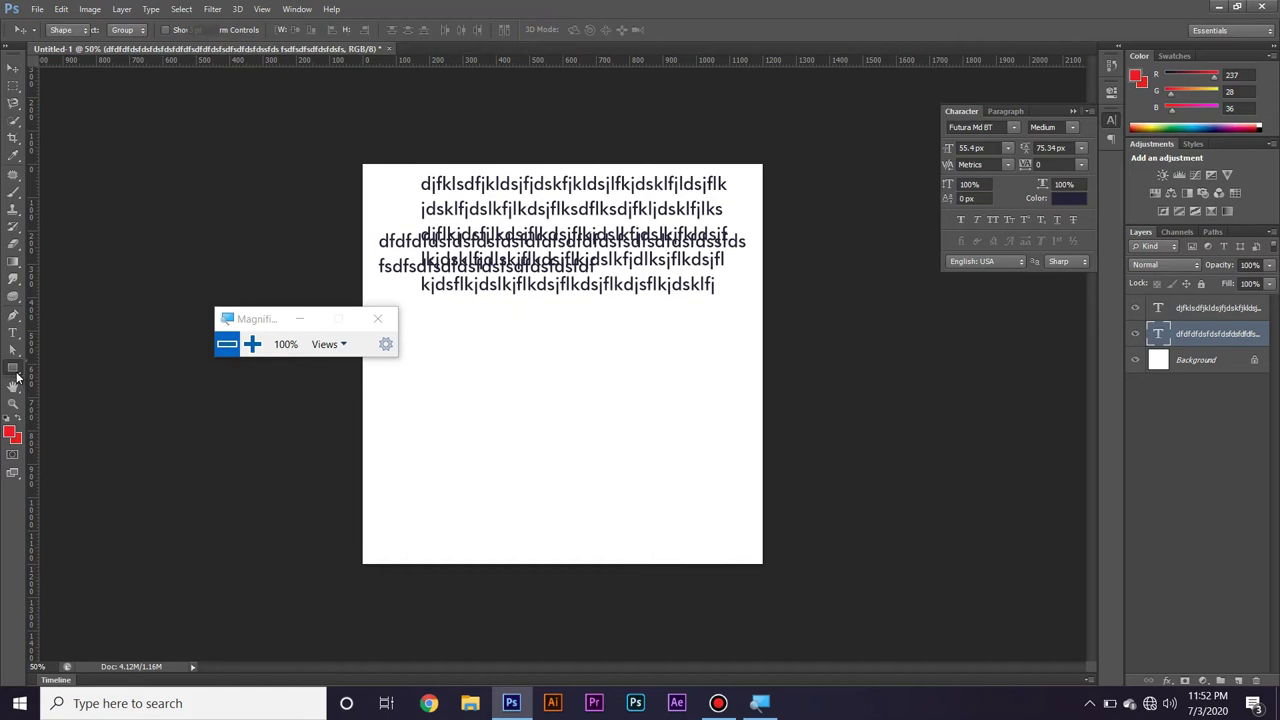
pyautogui.click(72, 390)
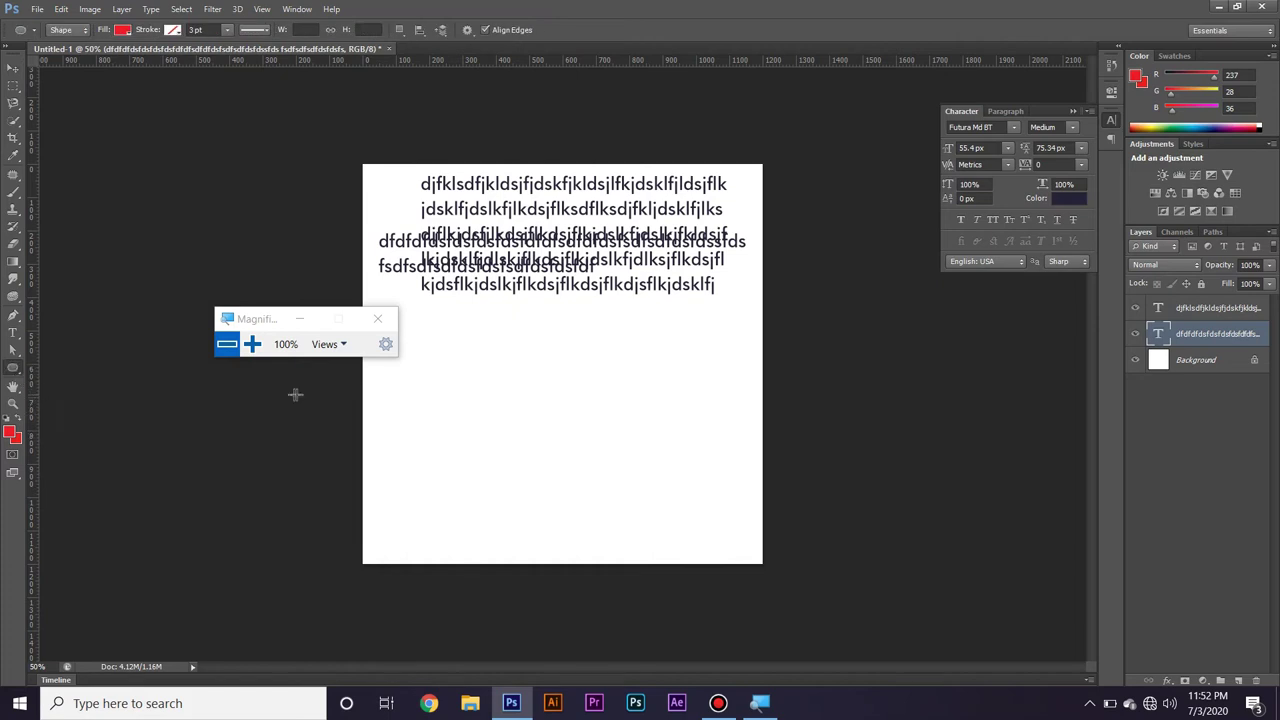
pyautogui.moveTo(450, 393); pyautogui.dragTo(611, 557)
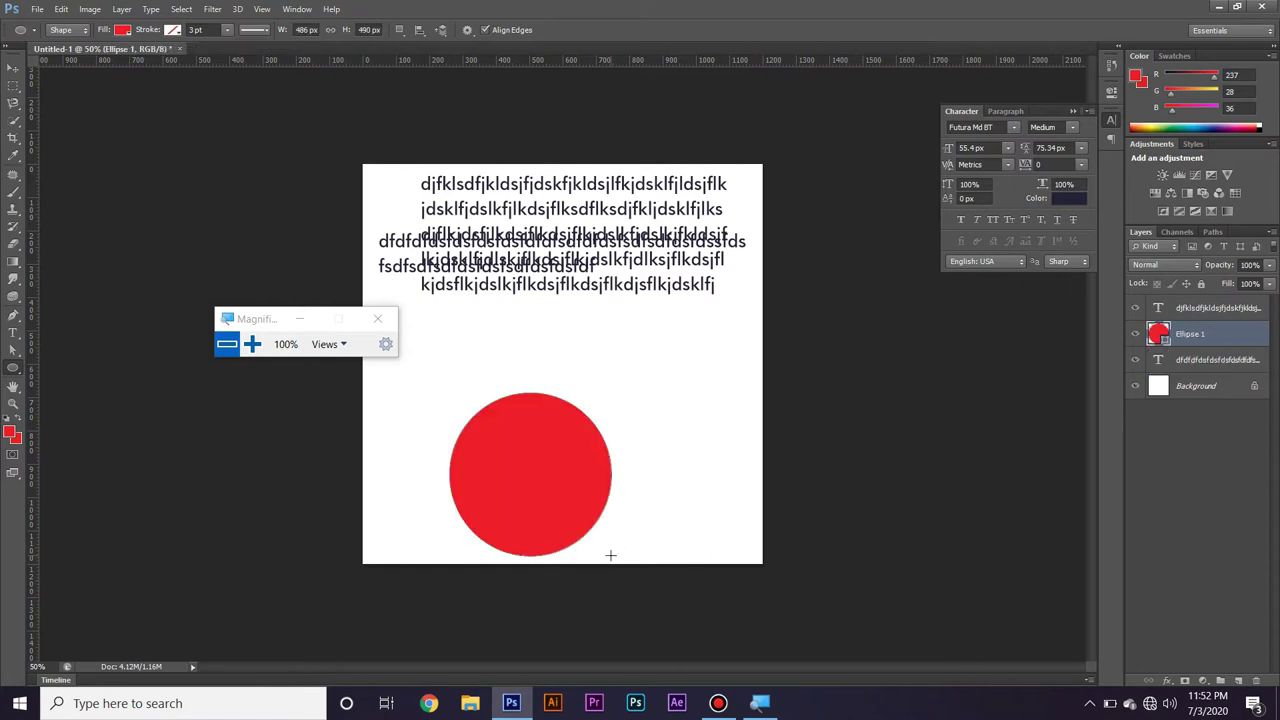
pyautogui.click(13, 332)
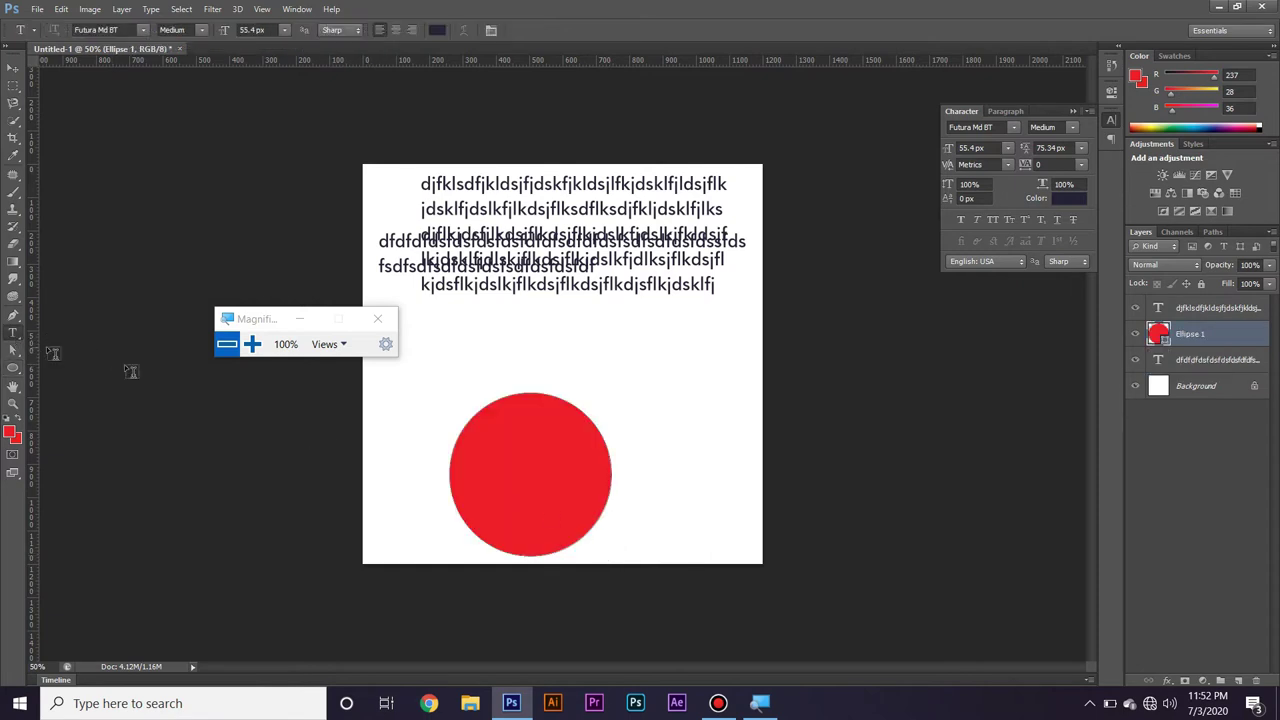
pyautogui.click(488, 428)
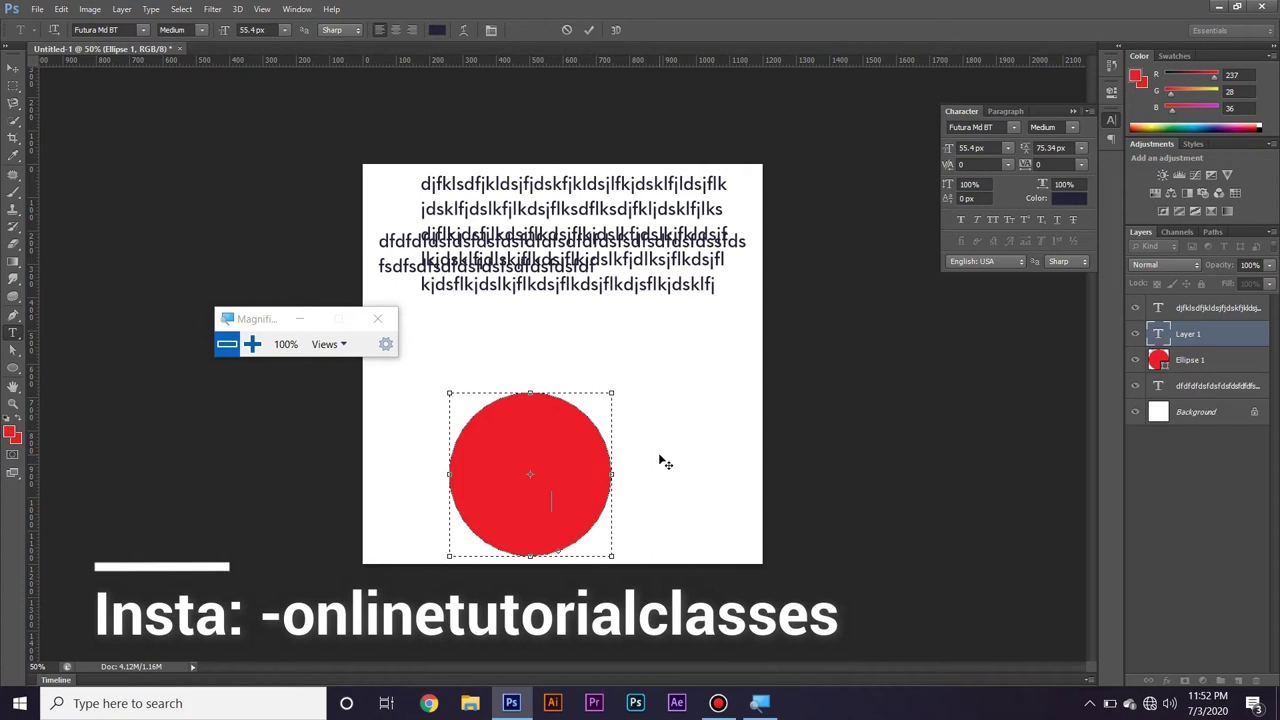
# Type 'dfklgdfjlkg…' text inside the circle and move the block up-right of it
pyautogui.write('dfklgdfjlkgdkfjgjdfklgjkldfjgkldfjgjdfkgjkdlfjgkldfjgkljdfkljglkdfjgkljdflkgjkldfjgkldfjgkd')
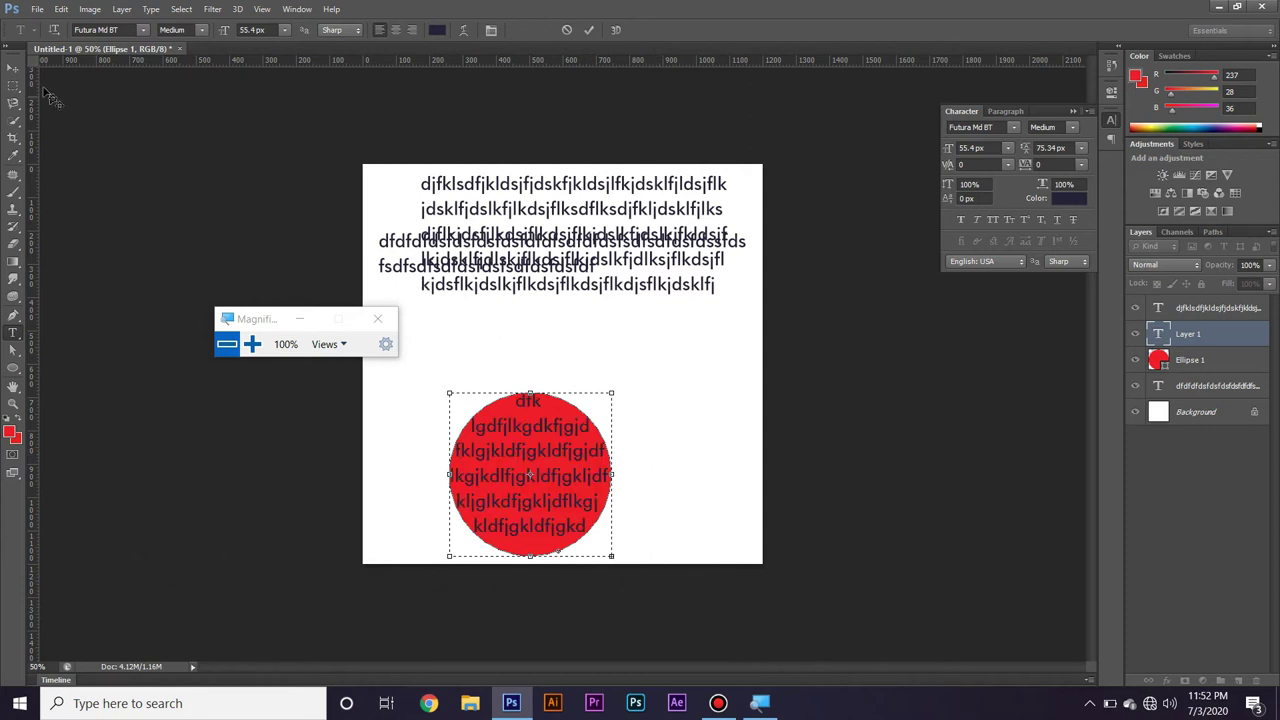
pyautogui.click(15, 70)
pyautogui.moveTo(542, 436); pyautogui.dragTo(684, 374)
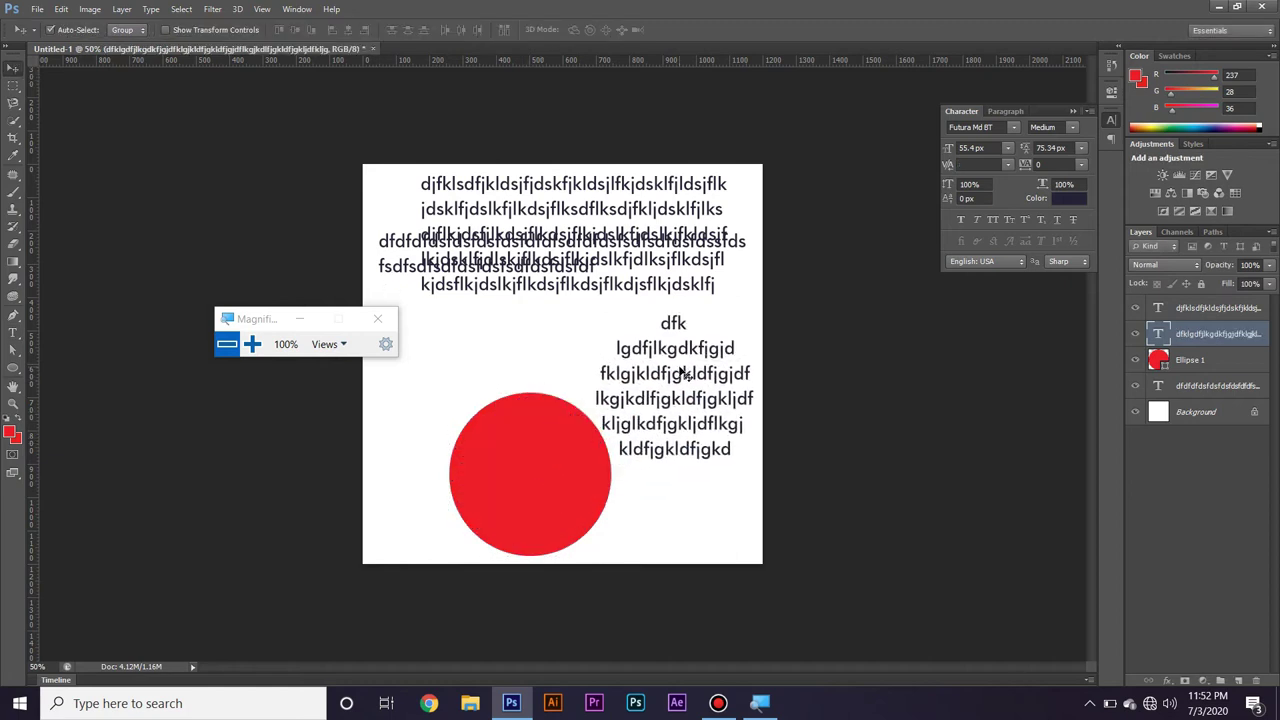
pyautogui.press('t')
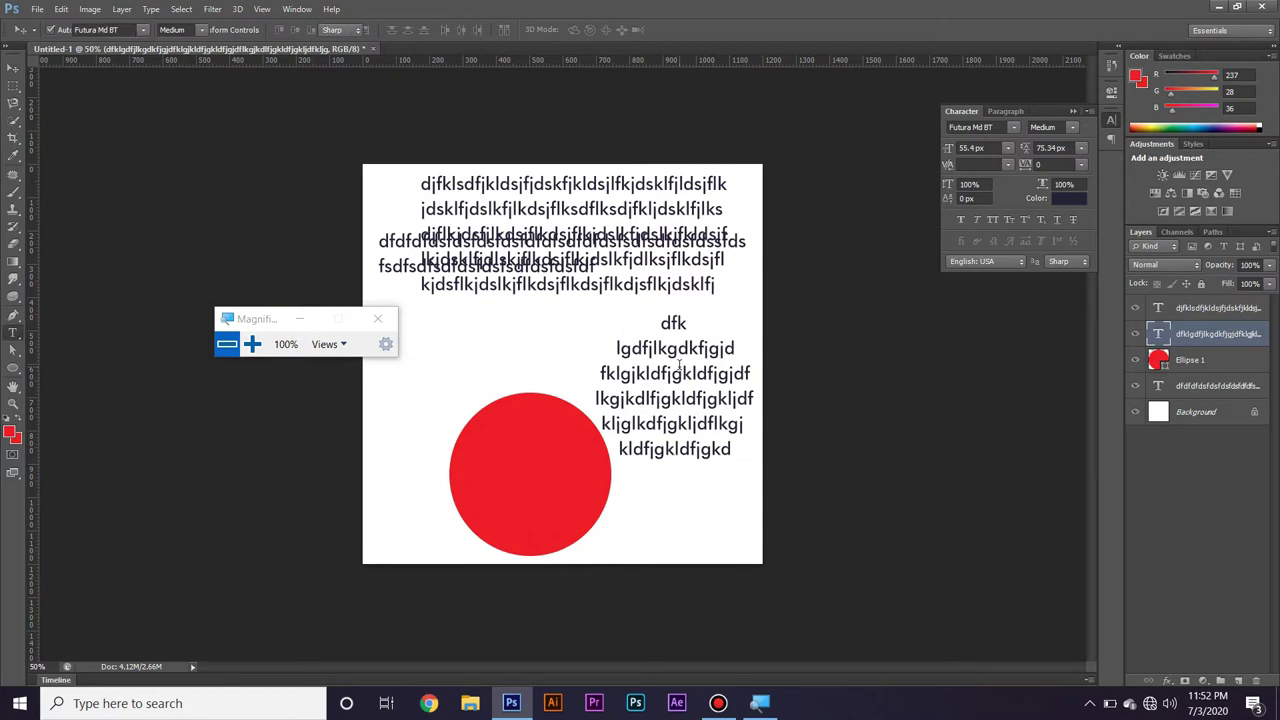
pyautogui.click(684, 373)
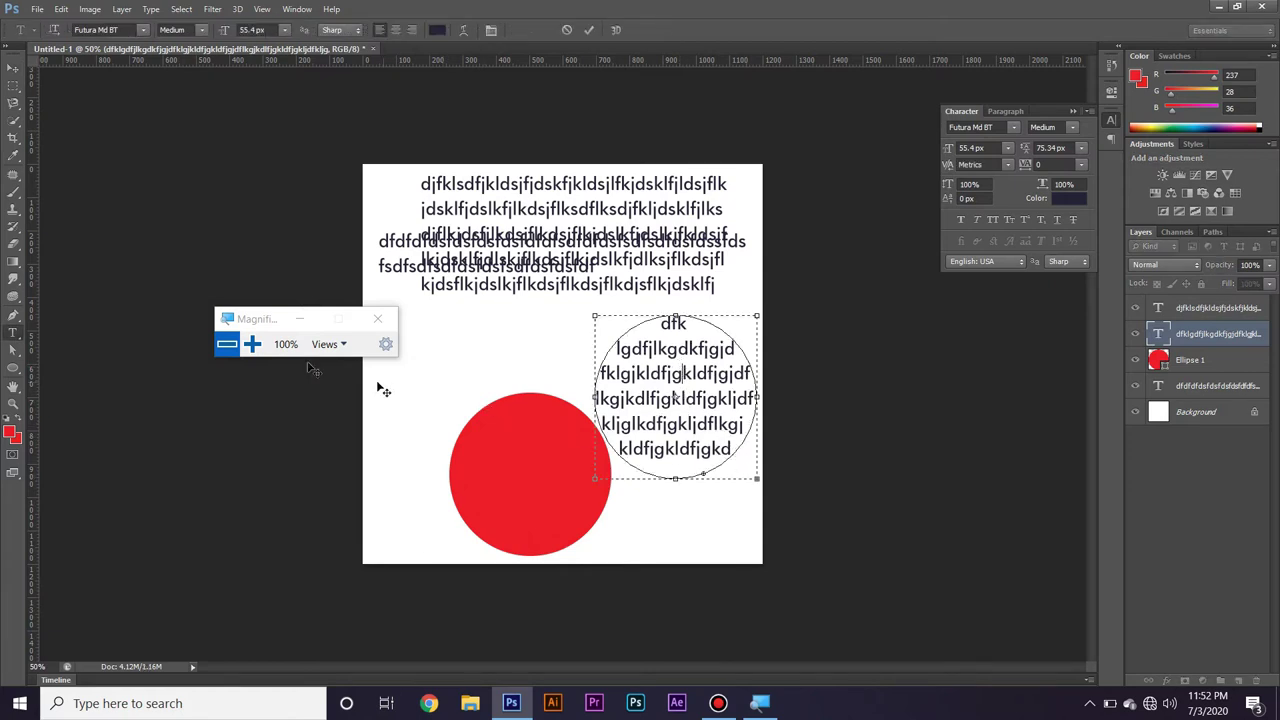
# Try trimming the last line and enlarging the text area, undo both, then marquee-select the text layers
pyautogui.click(252, 344)
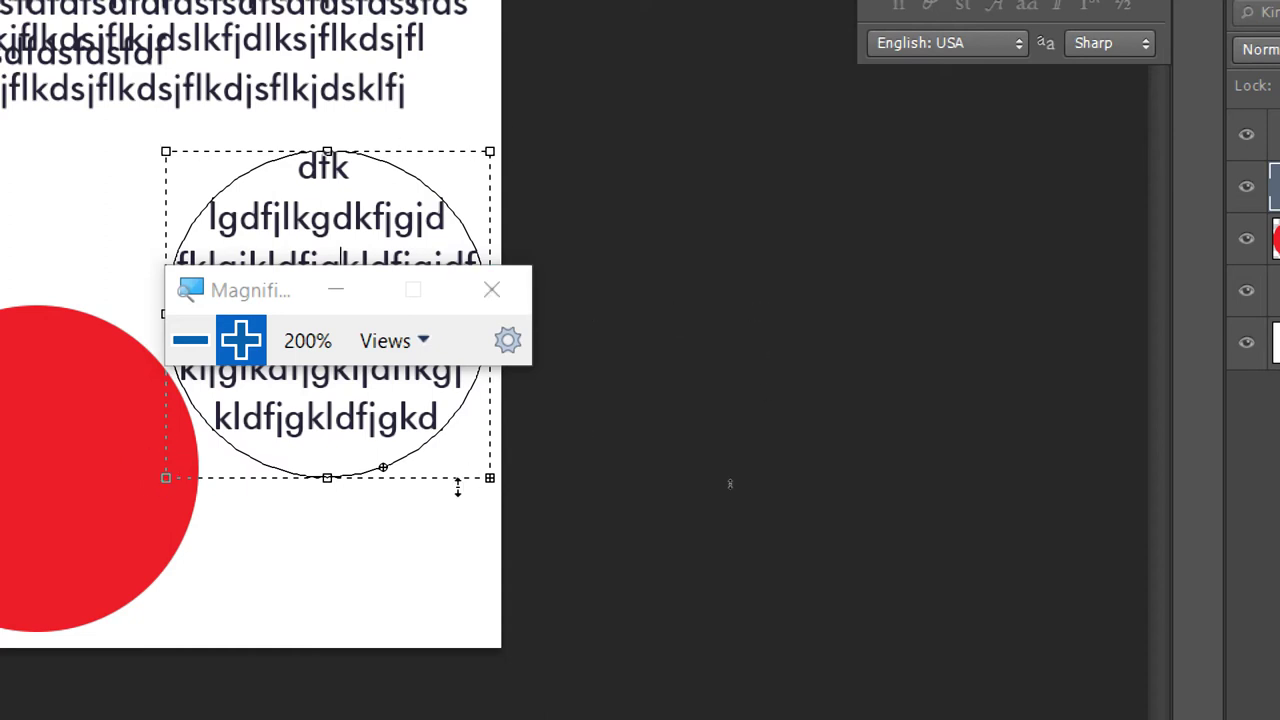
pyautogui.click(401, 402)
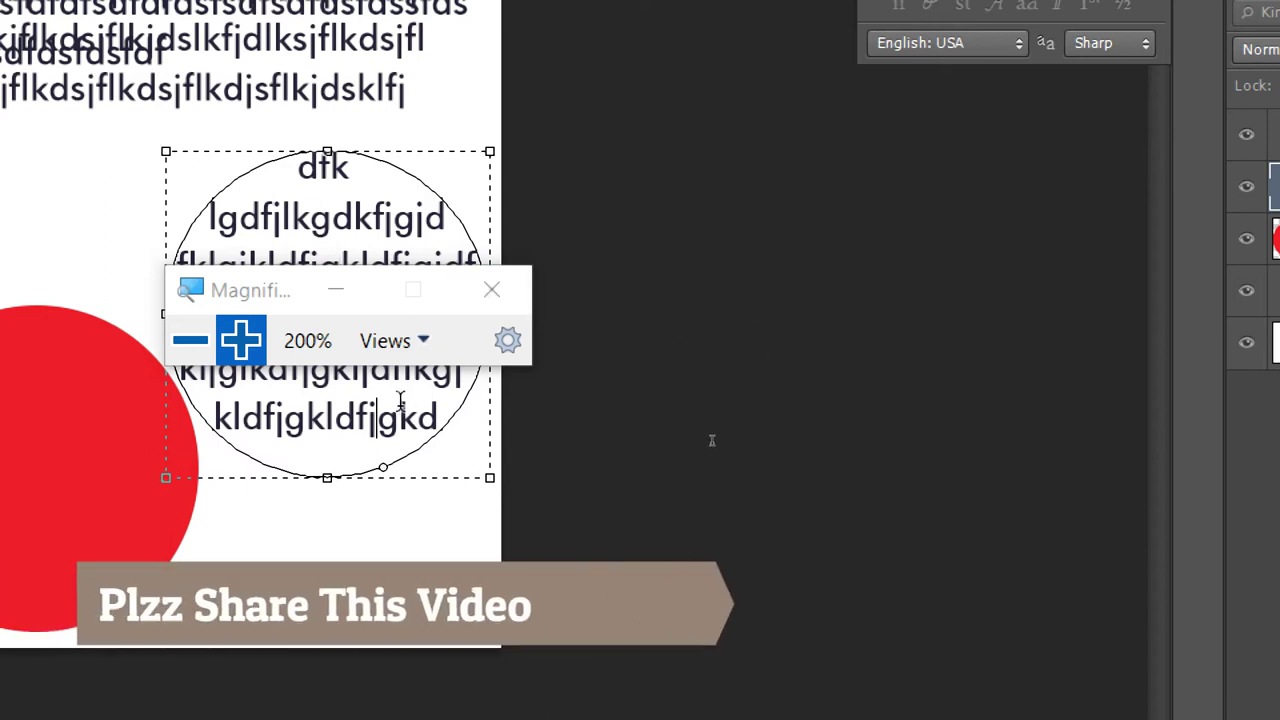
pyautogui.hotkey('ctrl', 'z')
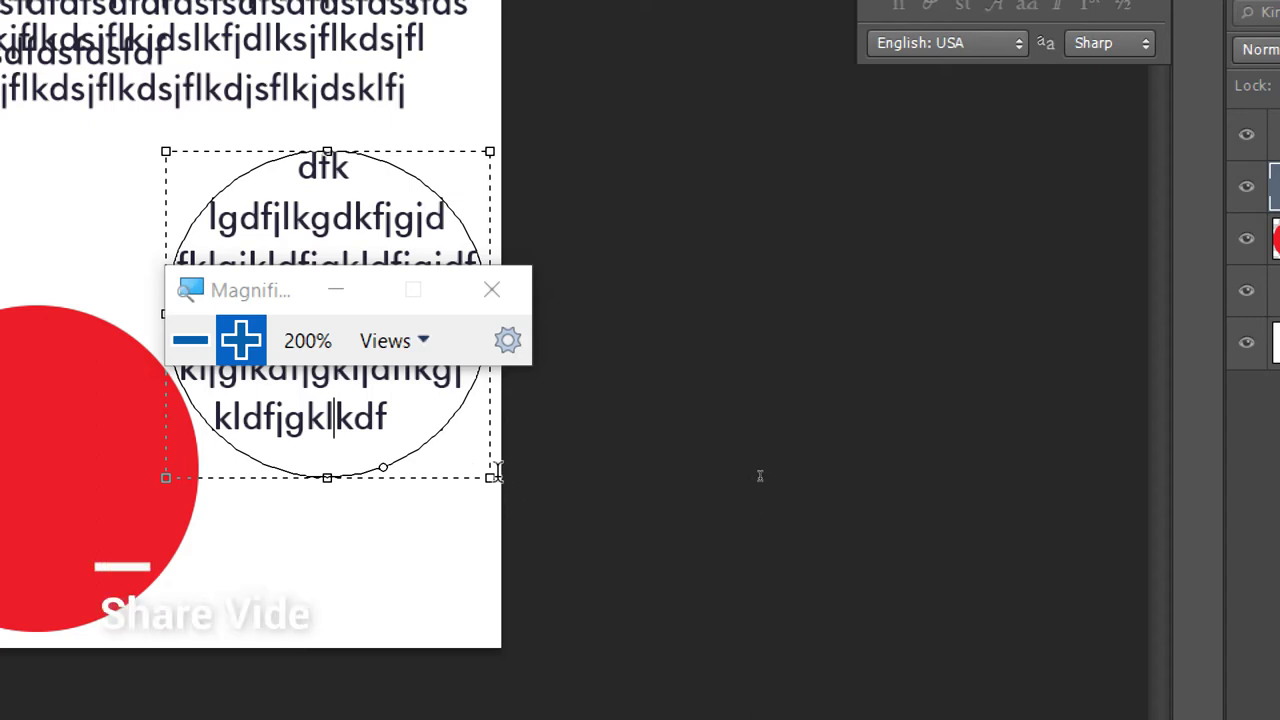
pyautogui.moveTo(493, 500); pyautogui.dragTo(572, 595)
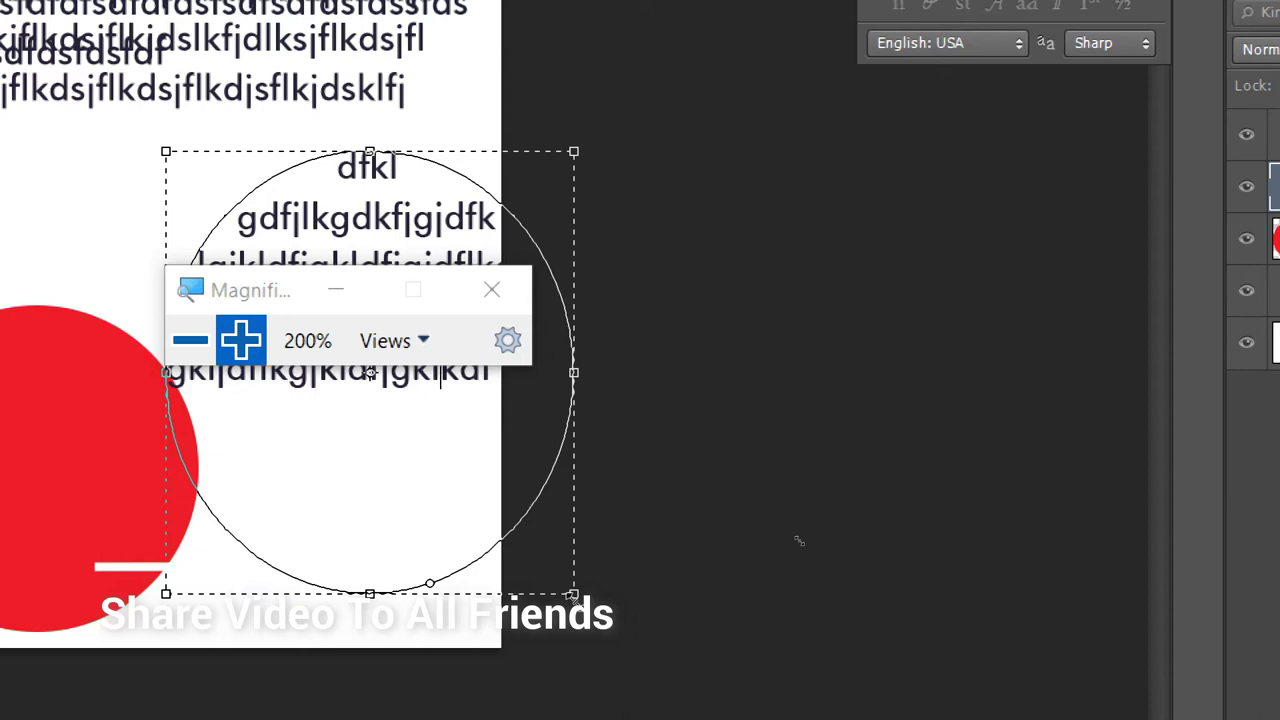
pyautogui.hotkey('ctrl', 'z')
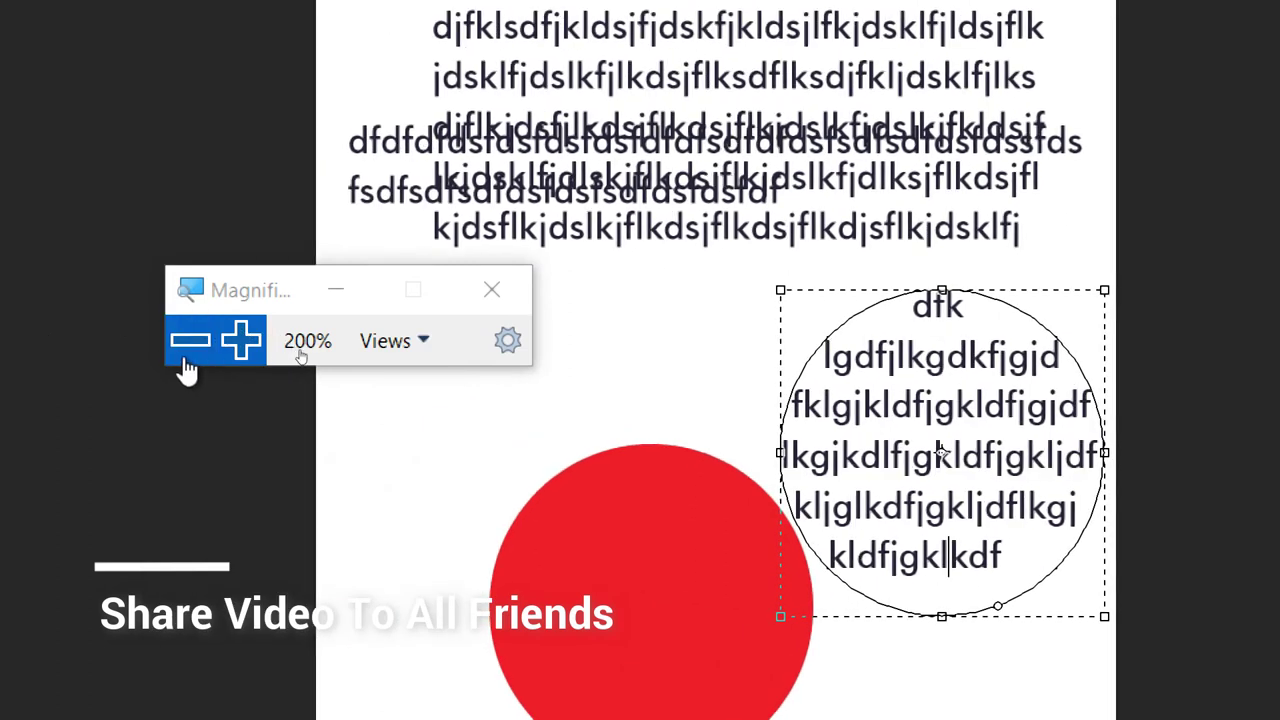
pyautogui.click(198, 348)
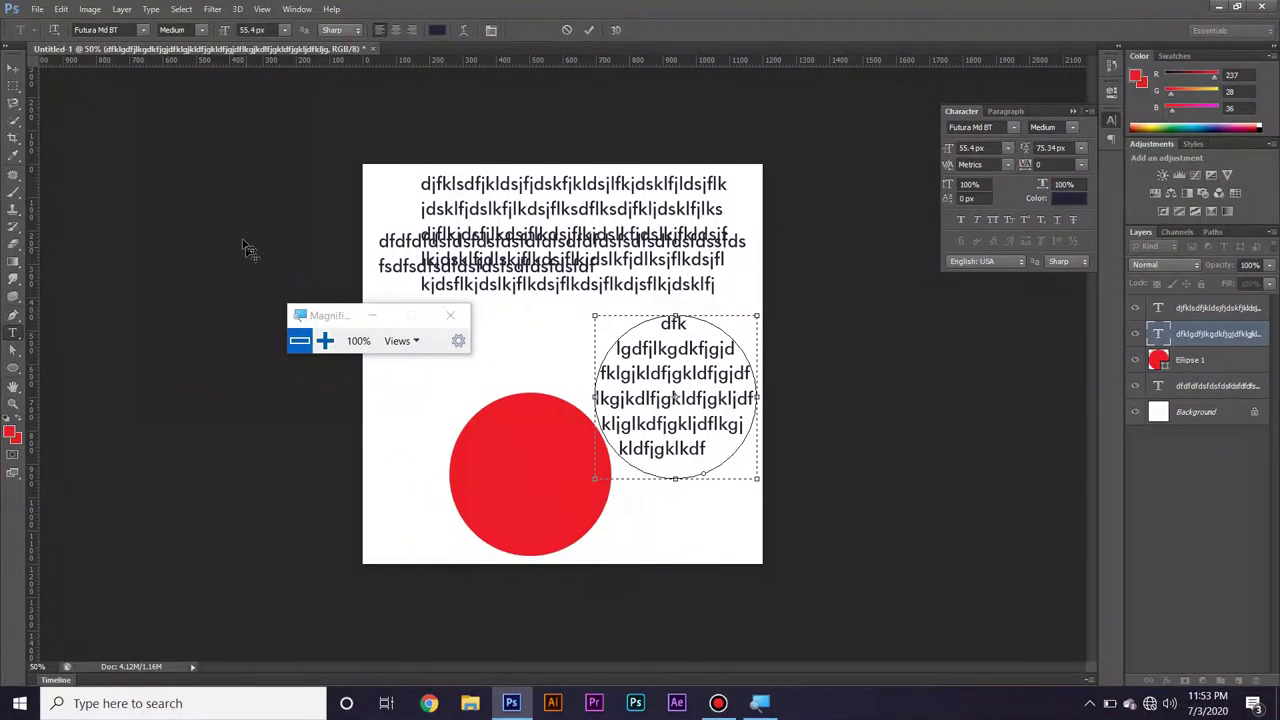
pyautogui.click(13, 69)
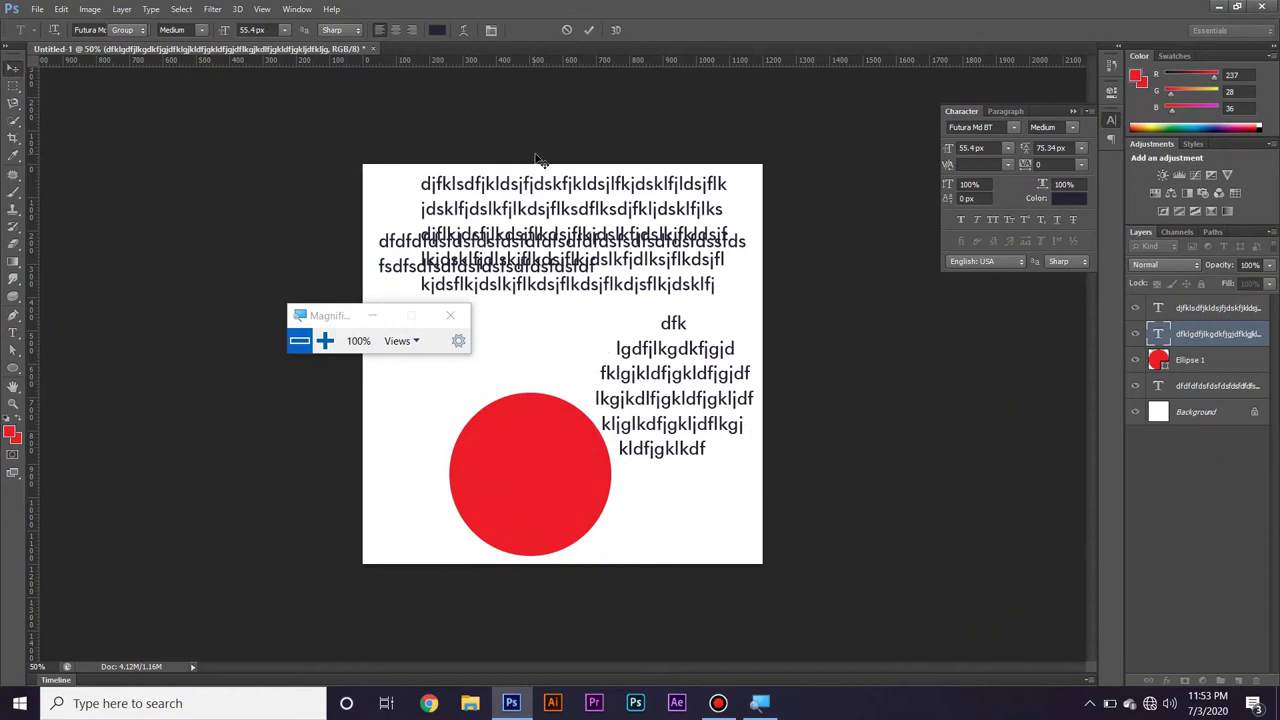
pyautogui.moveTo(463, 168); pyautogui.dragTo(725, 392)
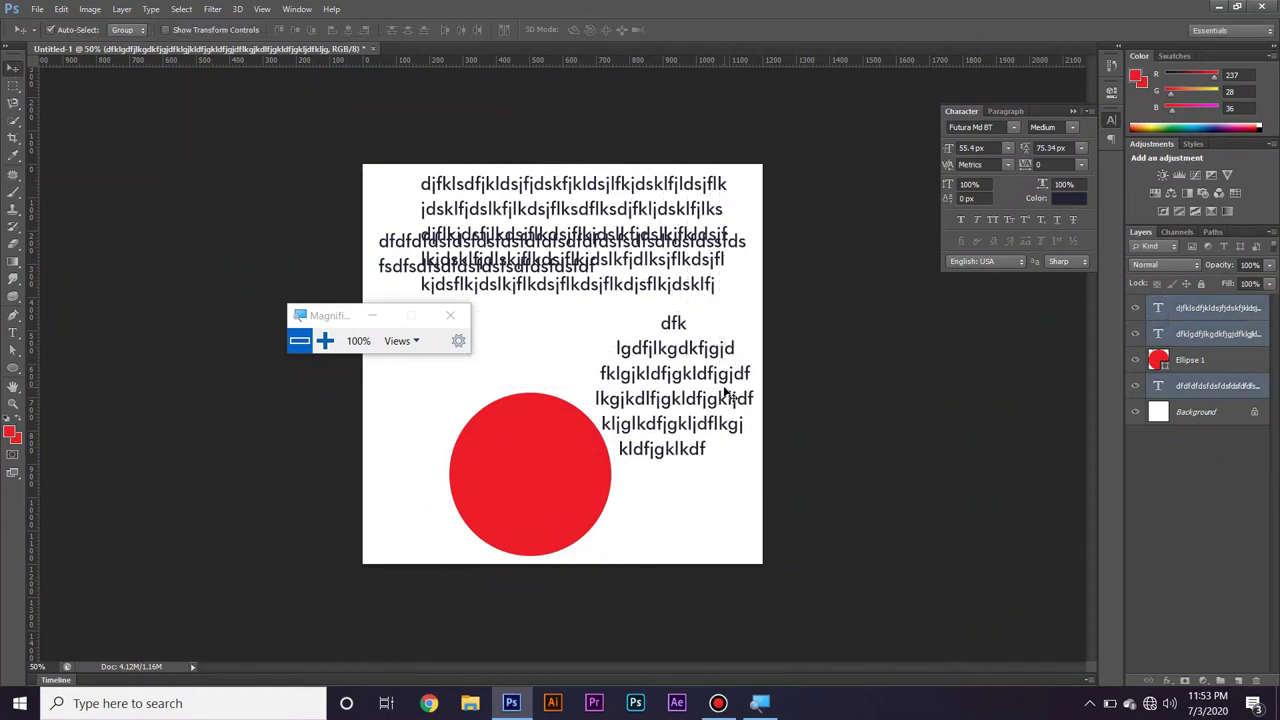
# Delete the selected text layers and move the red circle to the canvas centre
pyautogui.press('Delete')
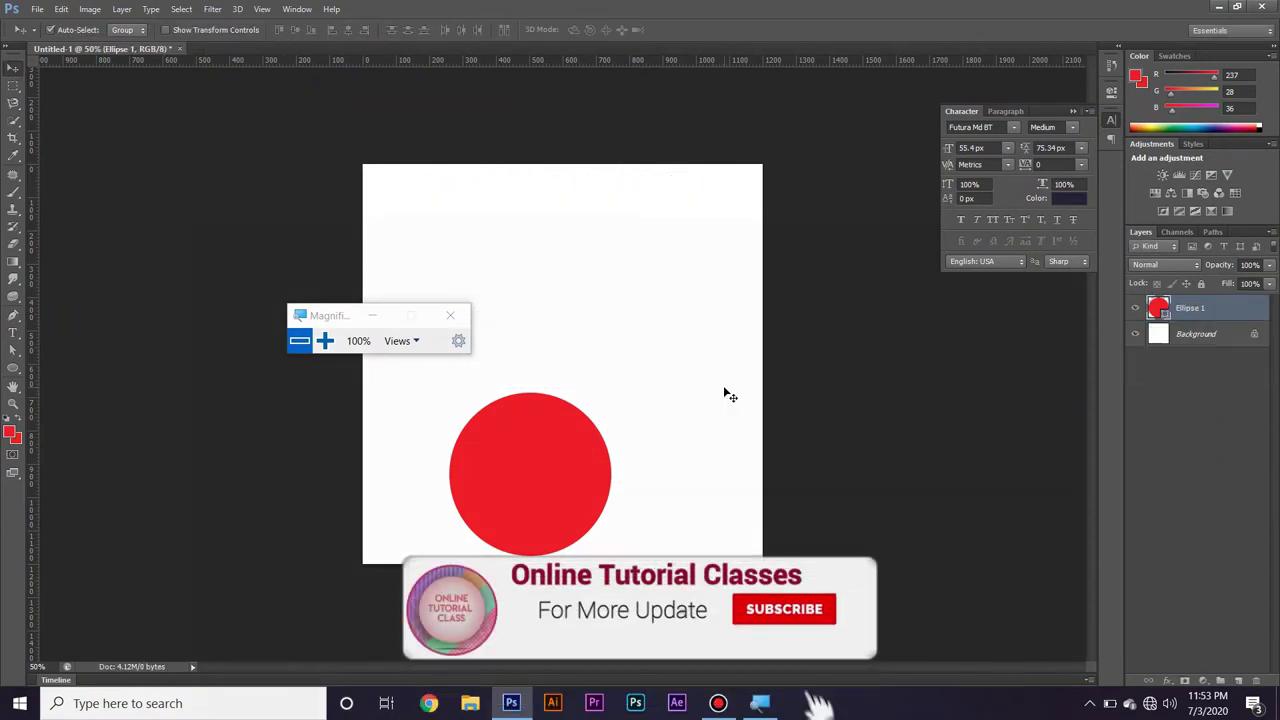
pyautogui.moveTo(580, 457); pyautogui.dragTo(648, 401)
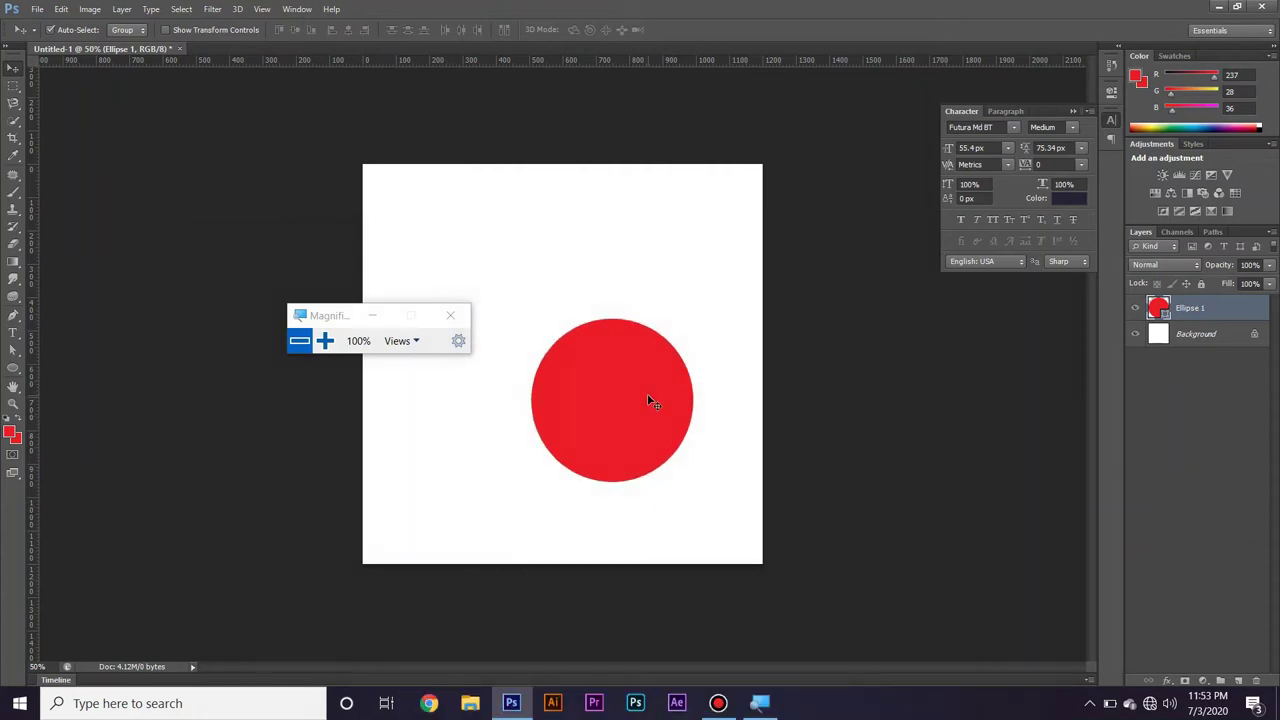
pyautogui.click(324, 341)
pyautogui.click(324, 342)
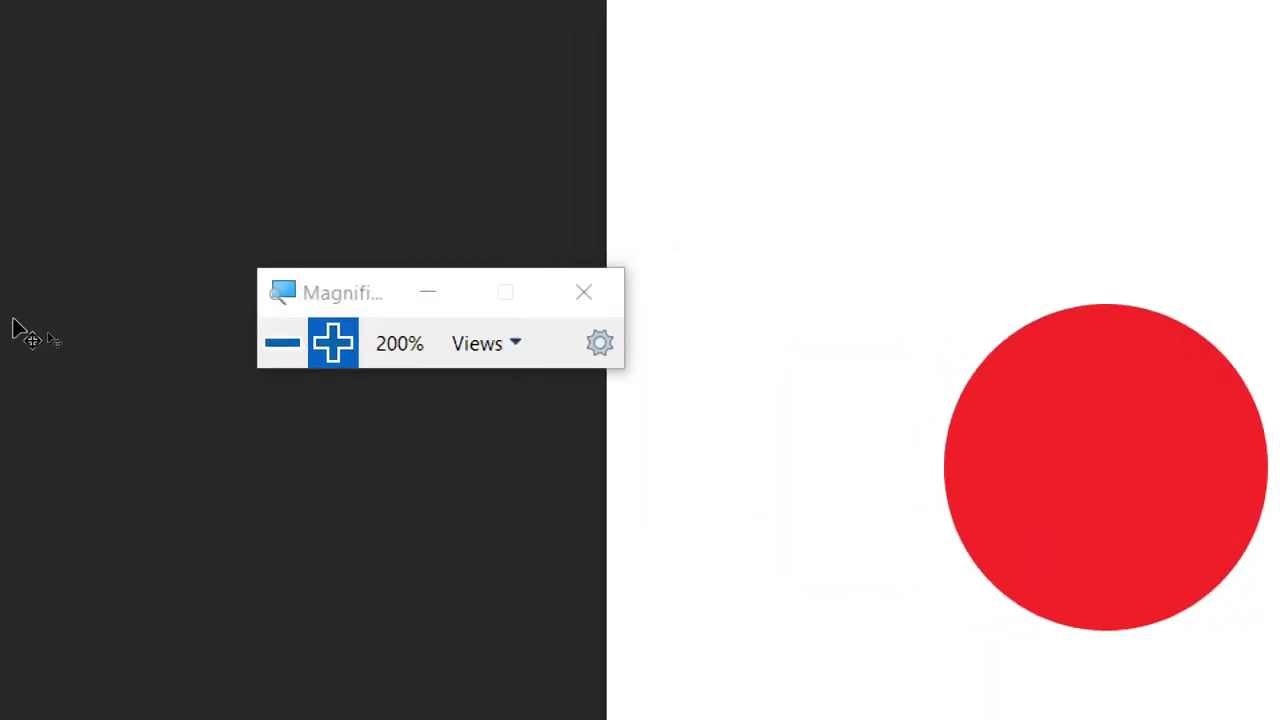
pyautogui.click(22, 310)
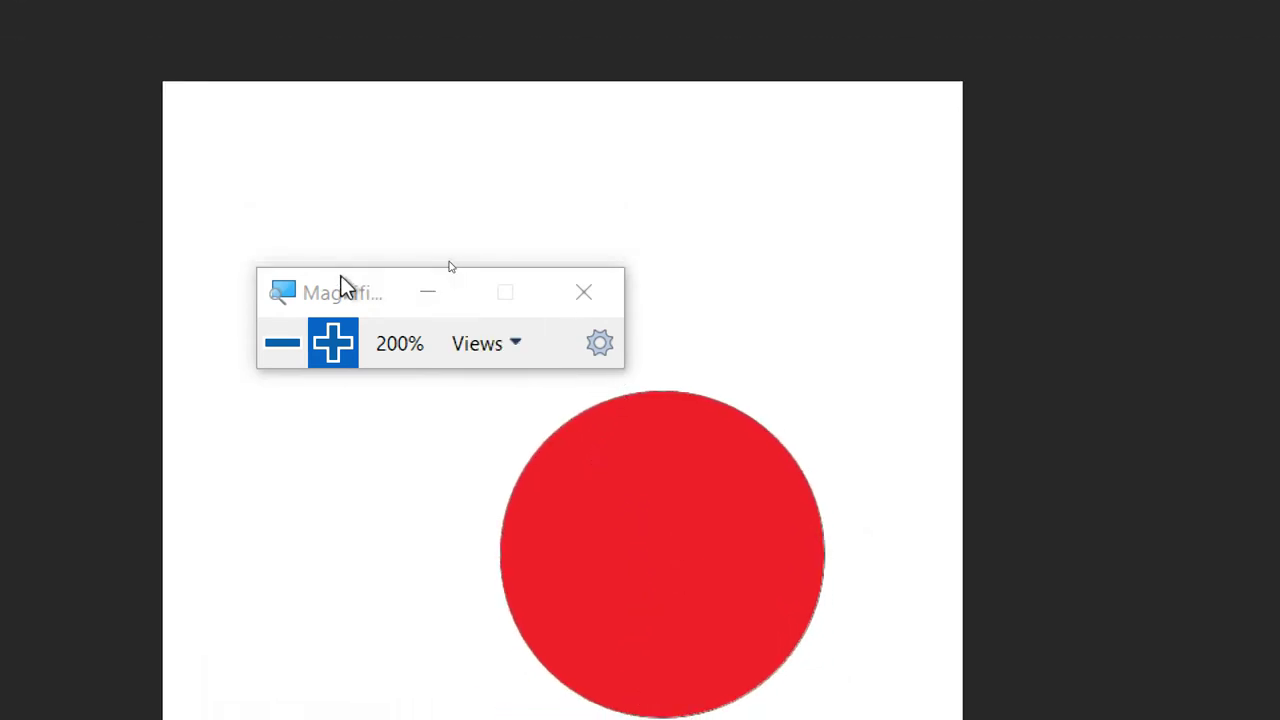
# Type 'Online Tutoril Classes By' followed by the author's initials along the red circle's edge
pyautogui.moveTo(343, 290); pyautogui.dragTo(111, 142)
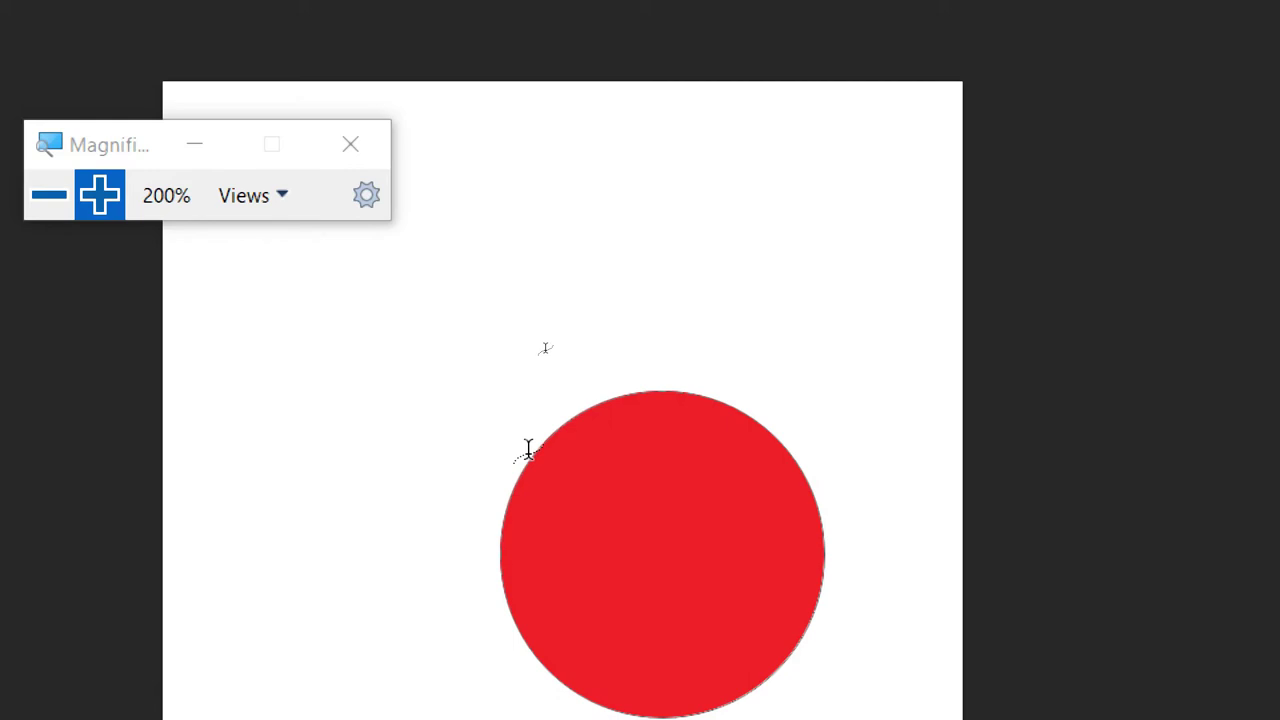
pyautogui.click(529, 450)
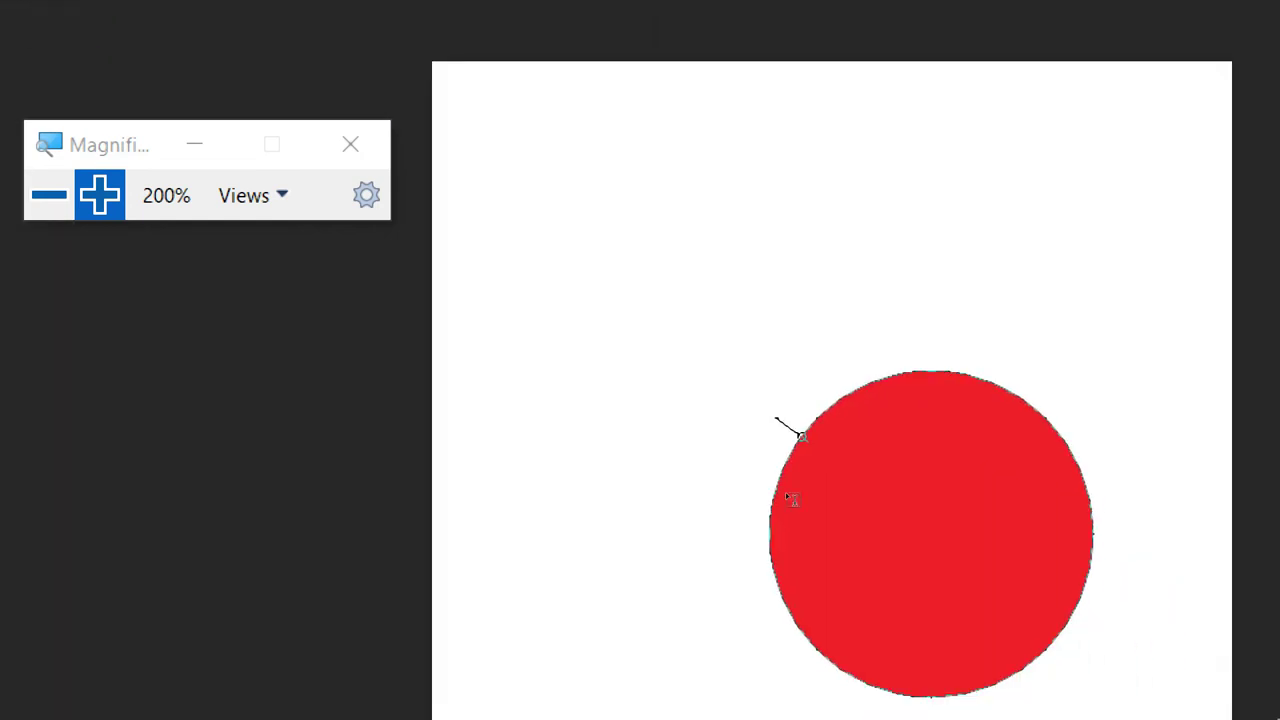
pyautogui.write('Online Tuto')
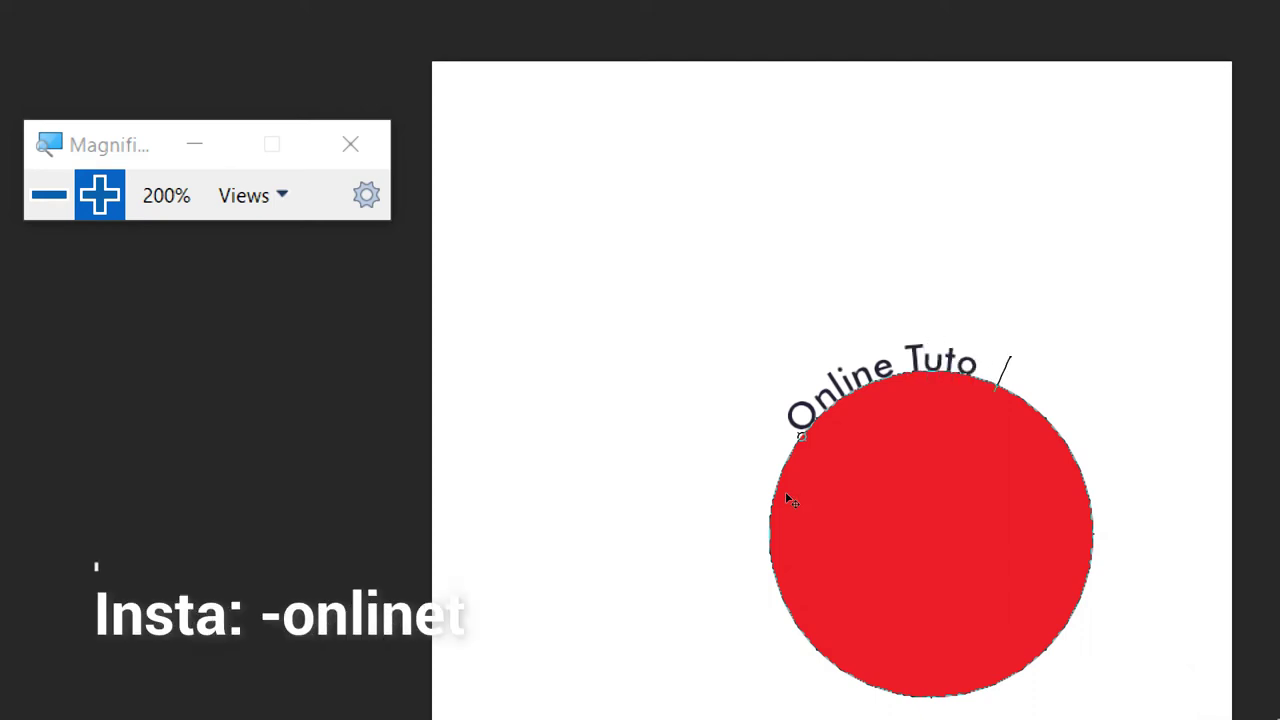
pyautogui.write('ril Classes')
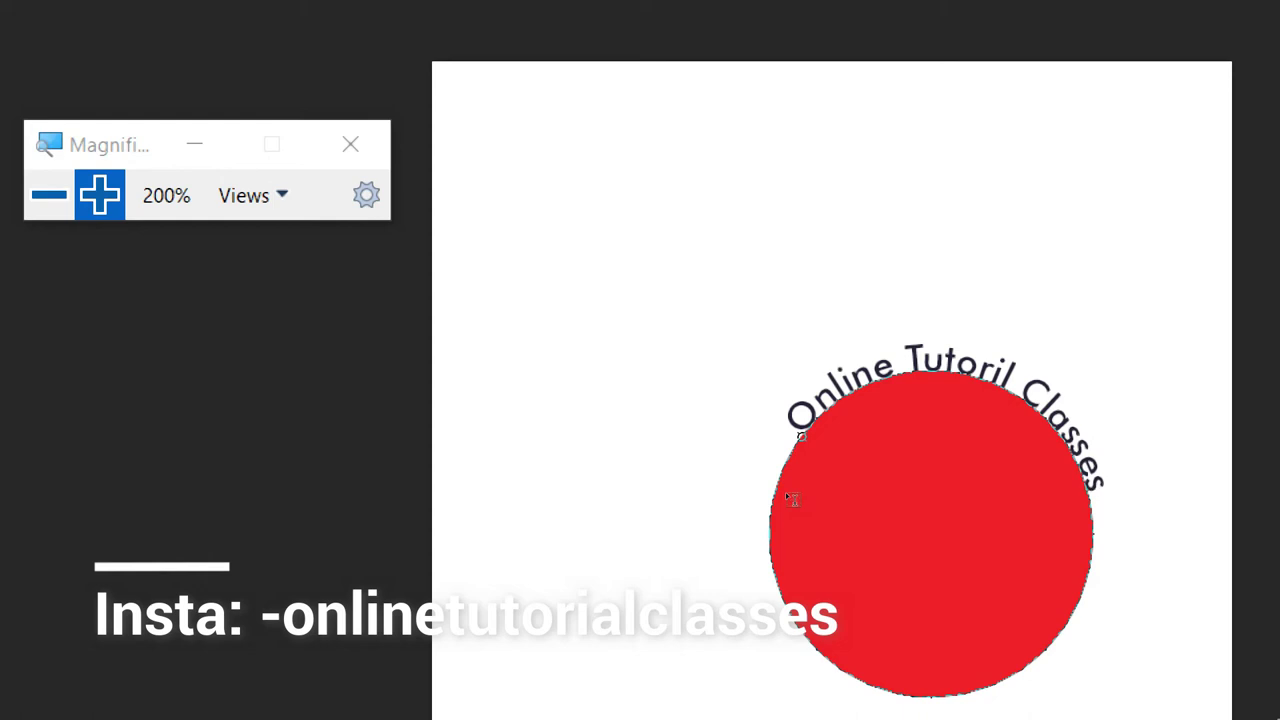
pyautogui.write(' By *')
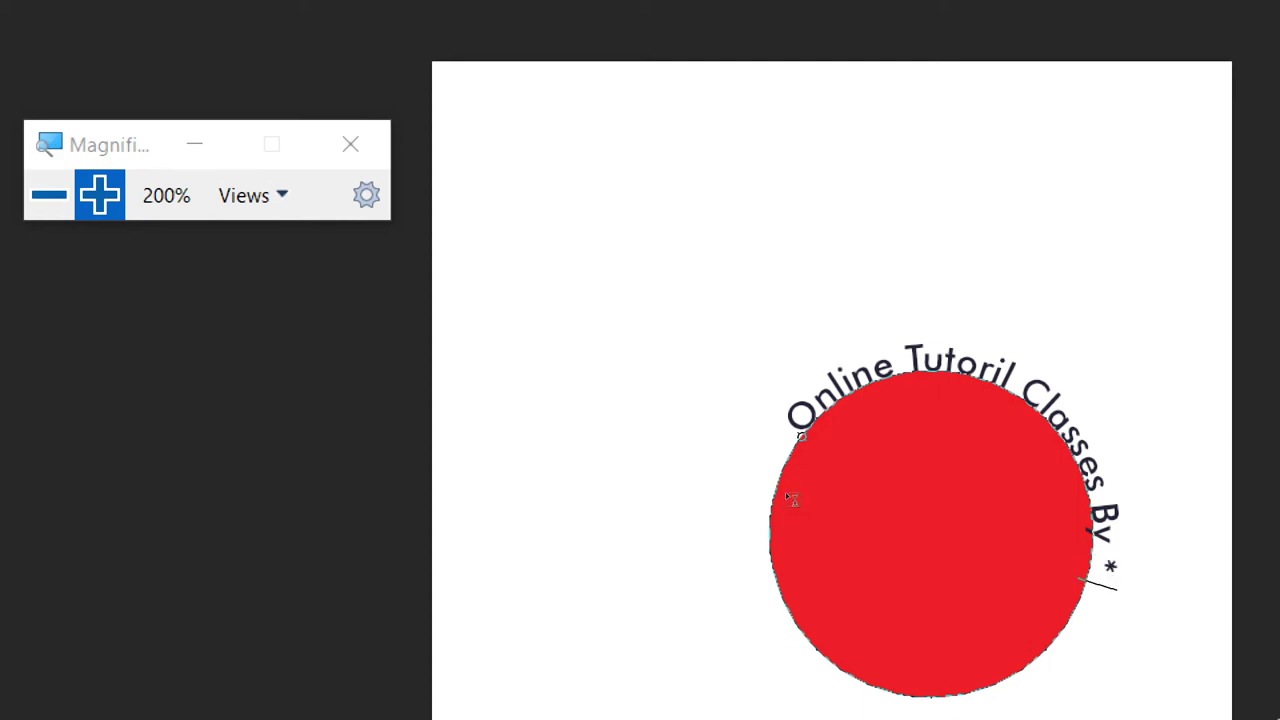
pyautogui.write('P.S.K')
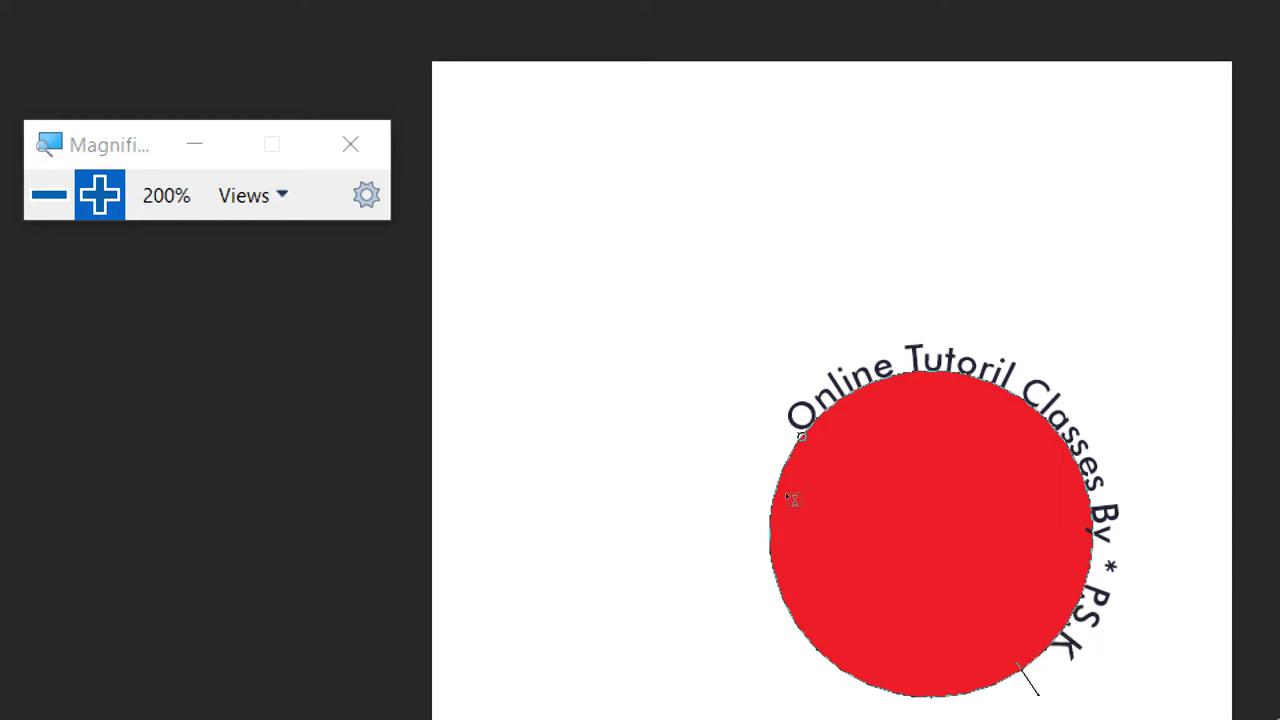
pyautogui.write('ashyap')
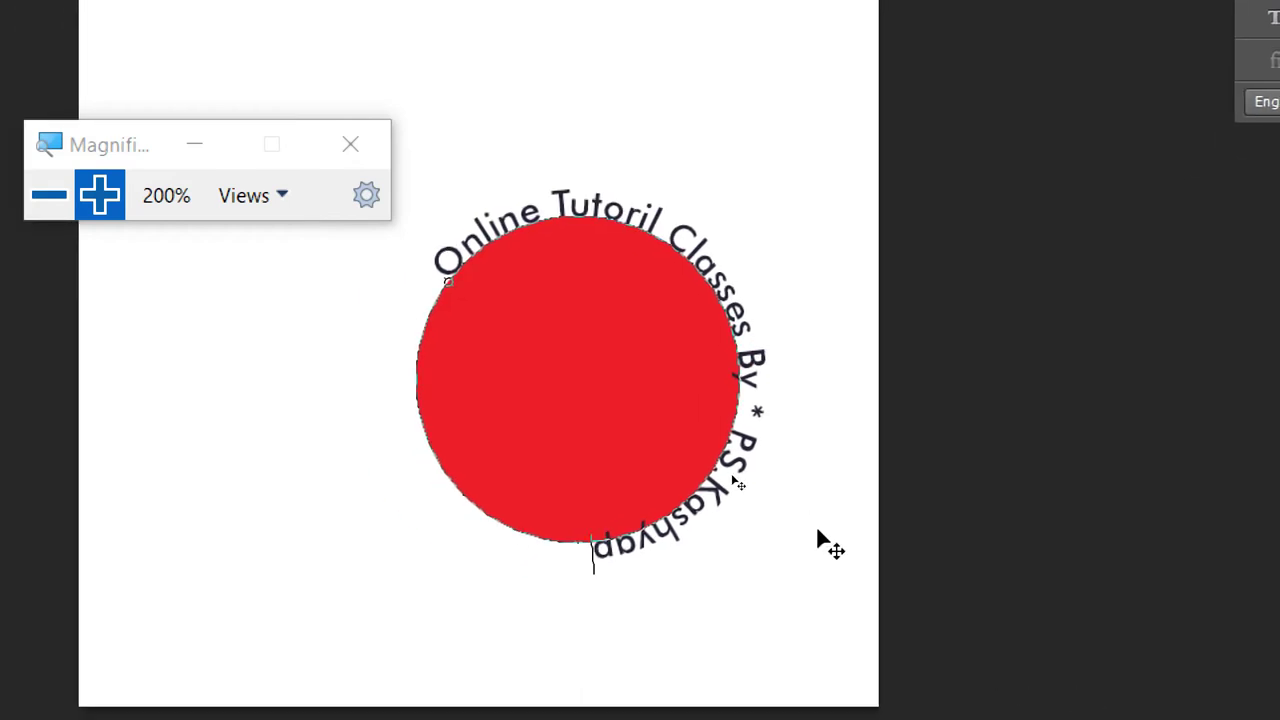
# Commit the curved text and drag it up to arc above the red circle
pyautogui.click(50, 345)
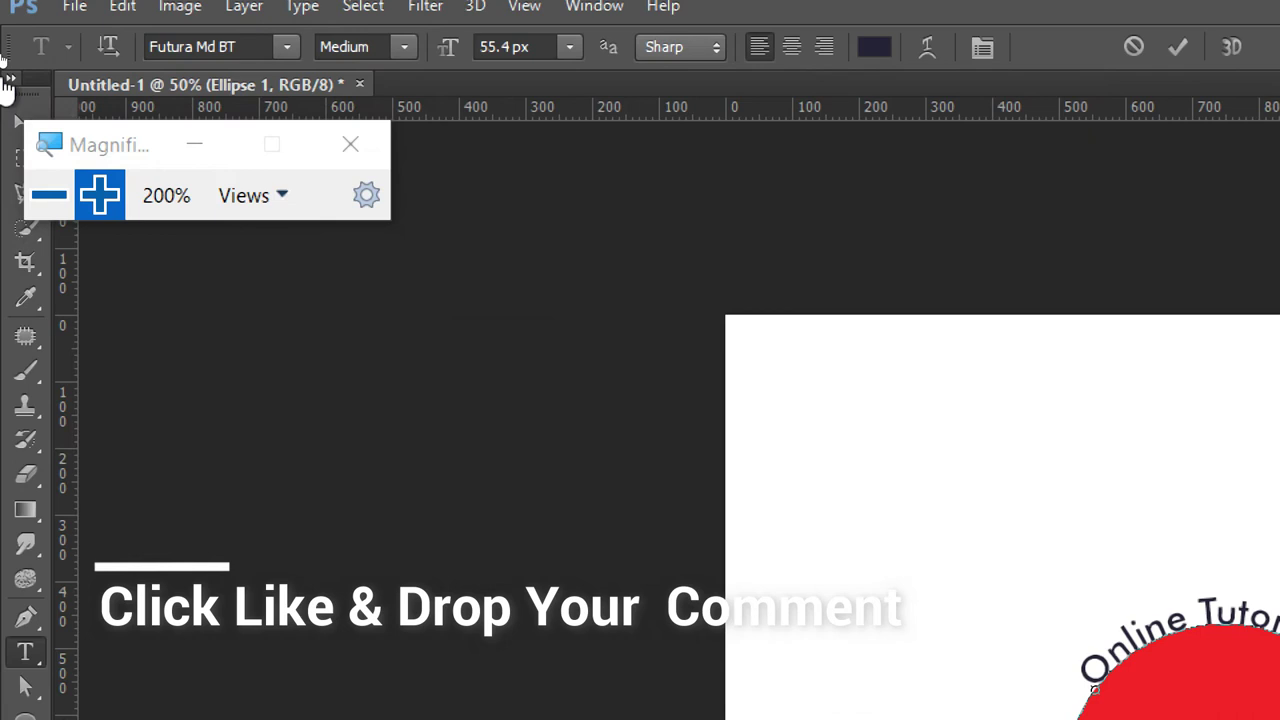
pyautogui.click(16, 127)
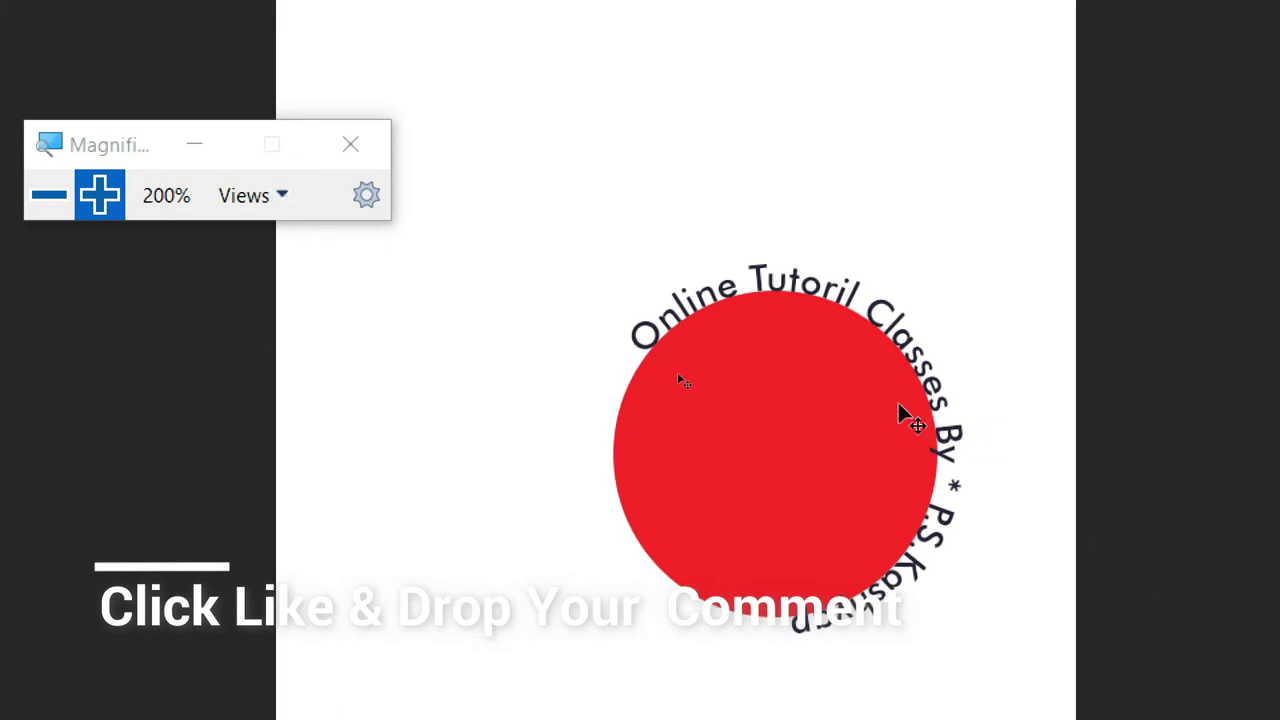
pyautogui.moveTo(935, 395)
pyautogui.mouseDown()
pyautogui.moveTo(870, 228)
pyautogui.moveTo(775, 195)
pyautogui.mouseUp()
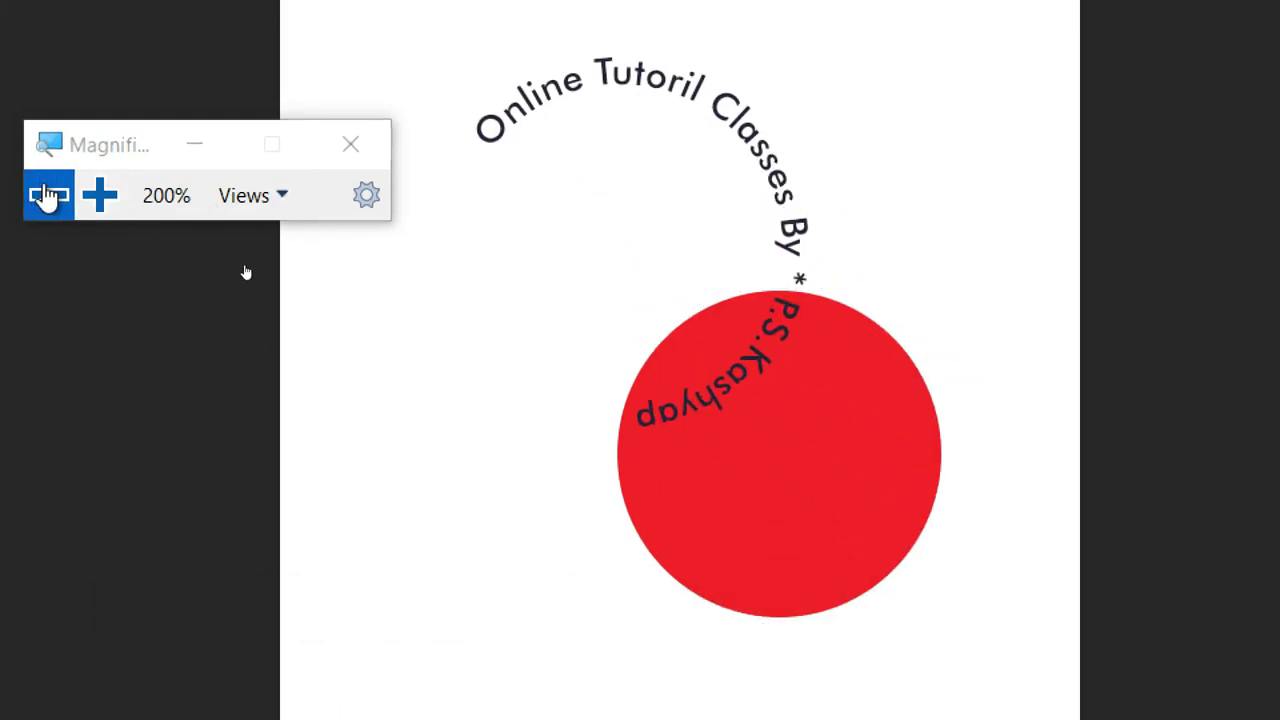
pyautogui.click(48, 195)
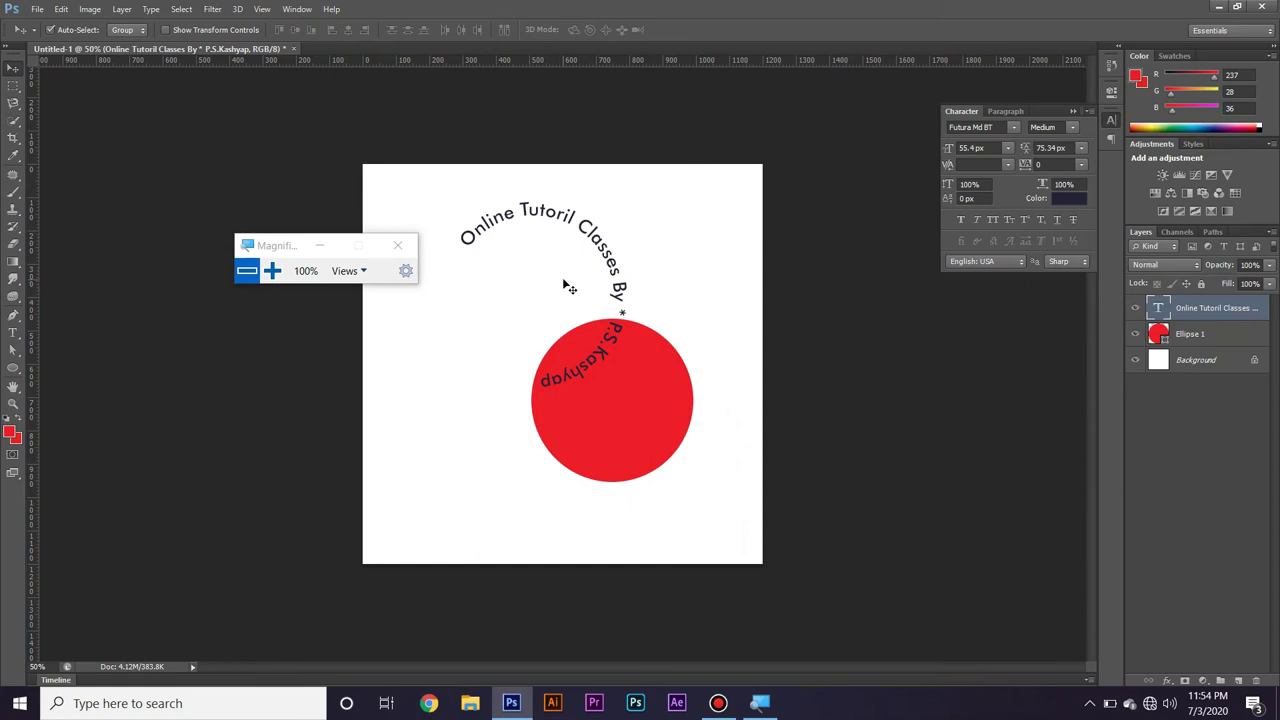
# Rotate the curved text about -62° into an upright arch, nudge it, and move the circle down-left
pyautogui.hotkey('ctrl', 't')
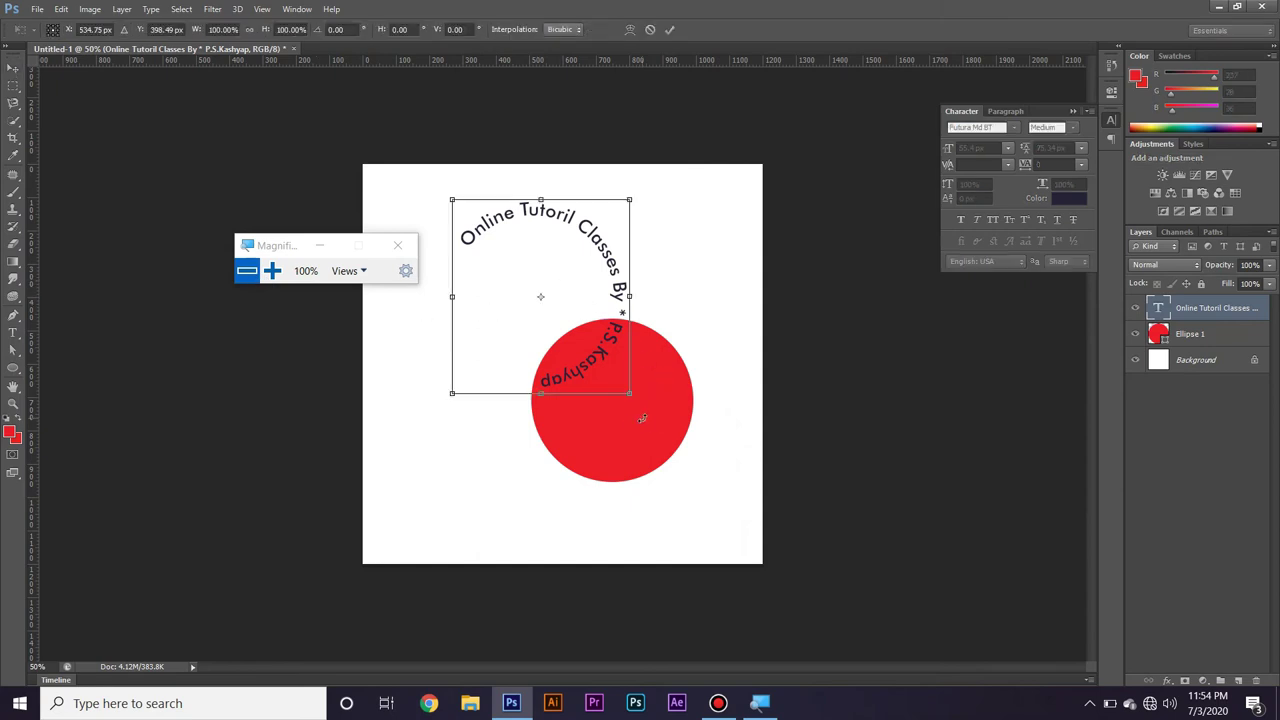
pyautogui.moveTo(666, 372)
pyautogui.mouseDown()
pyautogui.moveTo(683, 240)
pyautogui.moveTo(681, 264)
pyautogui.mouseUp()
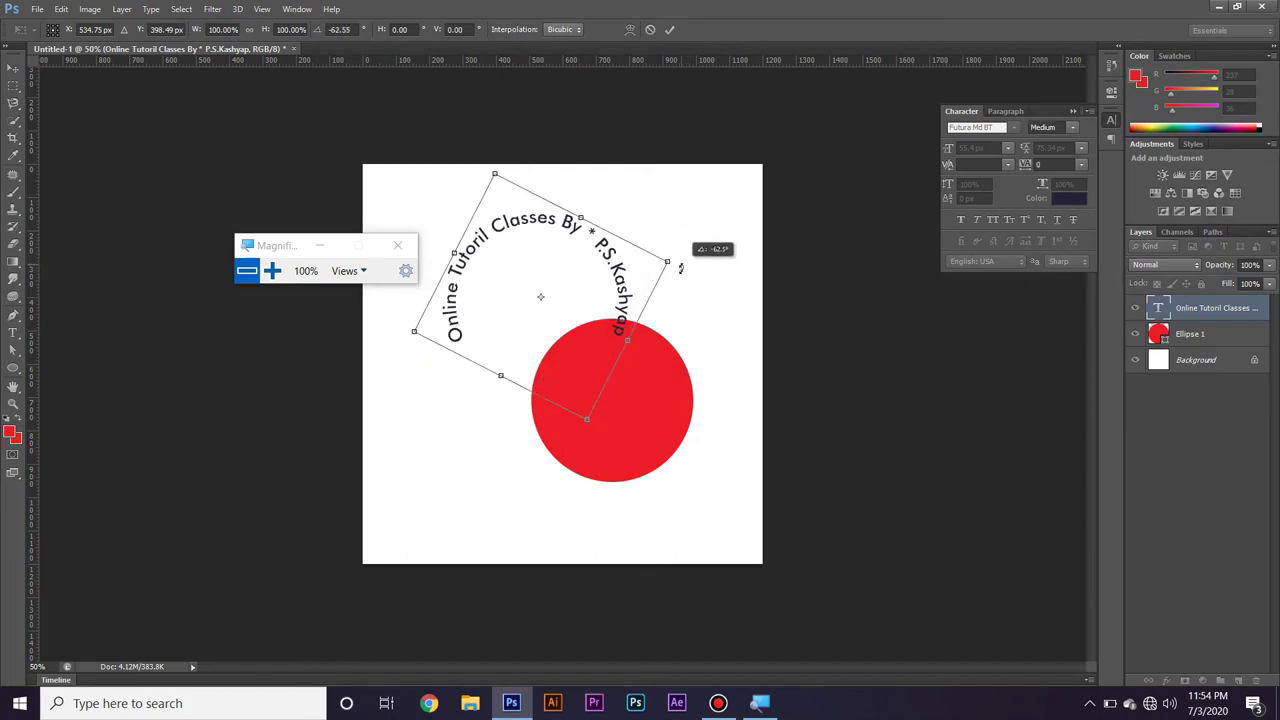
pyautogui.moveTo(681, 264); pyautogui.dragTo(680, 270)
pyautogui.press('Return')
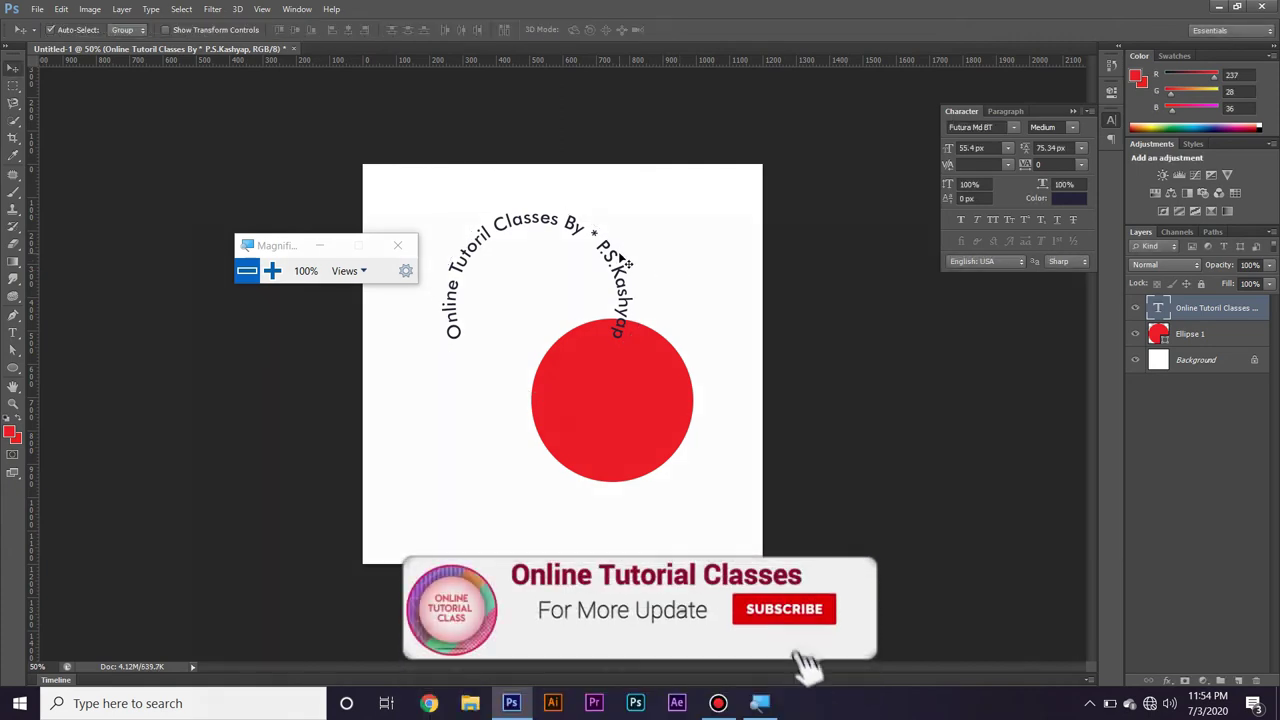
pyautogui.moveTo(573, 233); pyautogui.dragTo(627, 213)
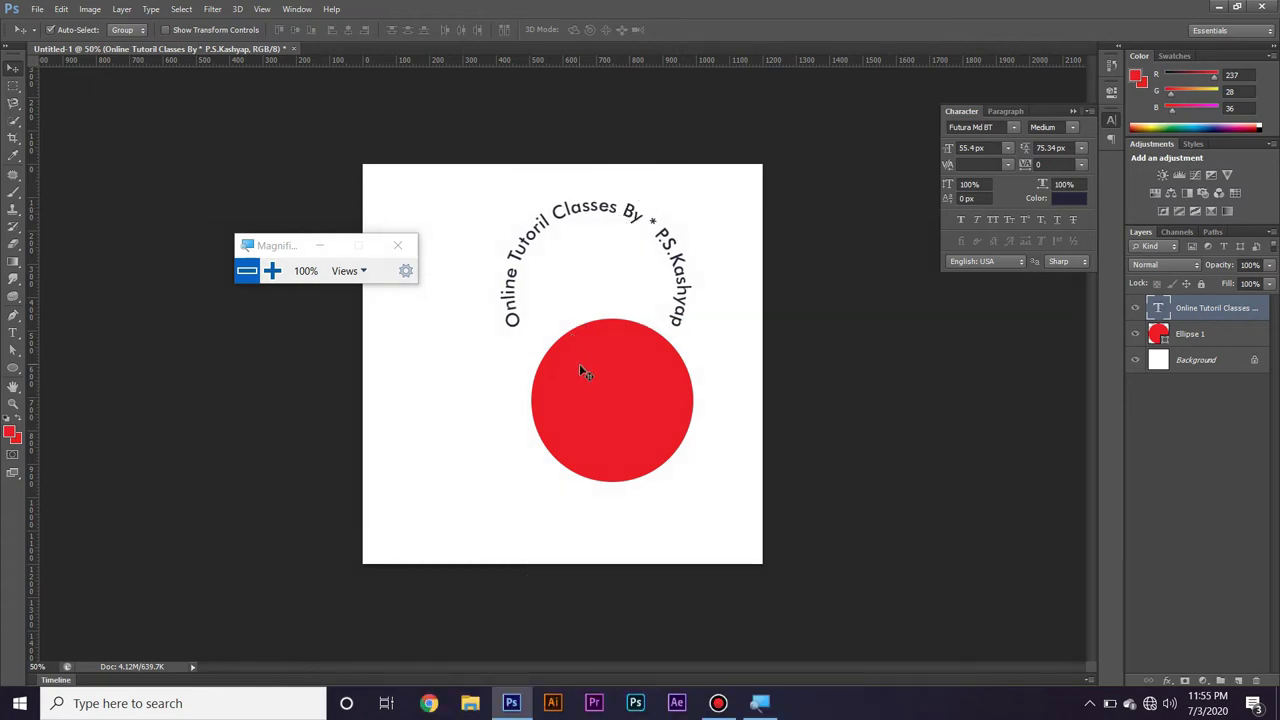
pyautogui.moveTo(579, 368); pyautogui.dragTo(474, 403)
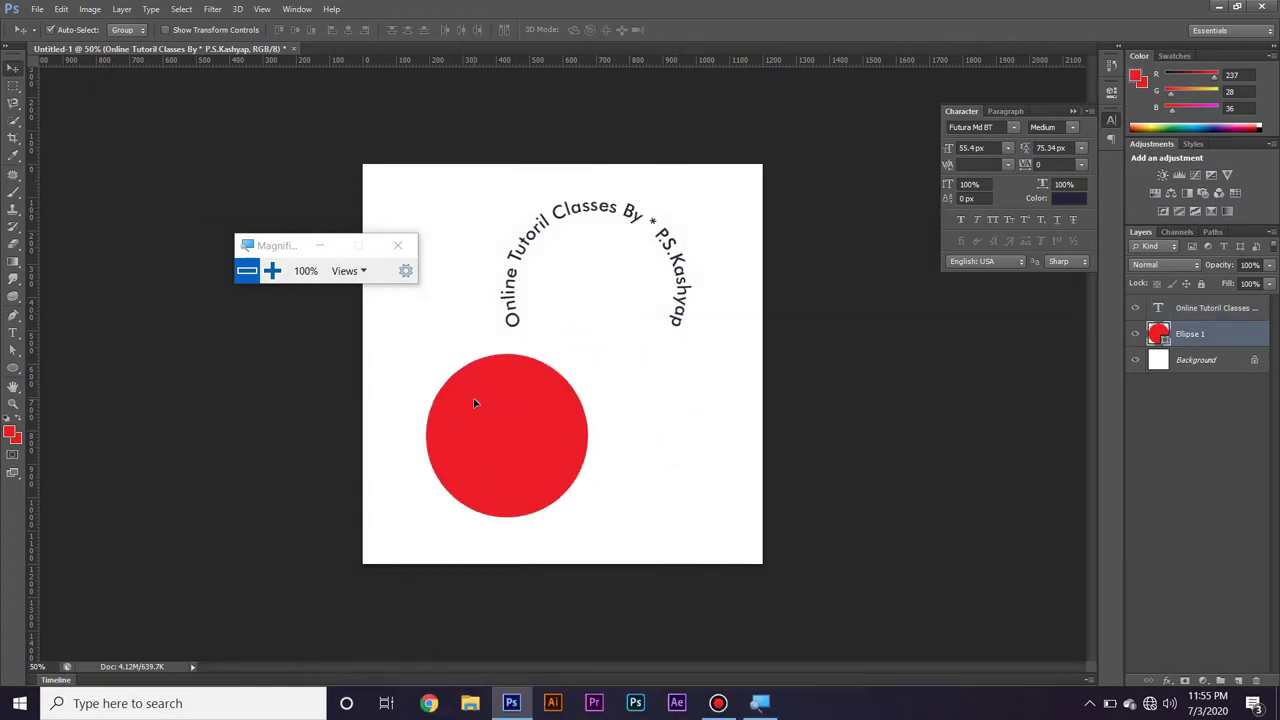
# Draw a red five-sided polygon to the right of the circle
pyautogui.click(16, 366)
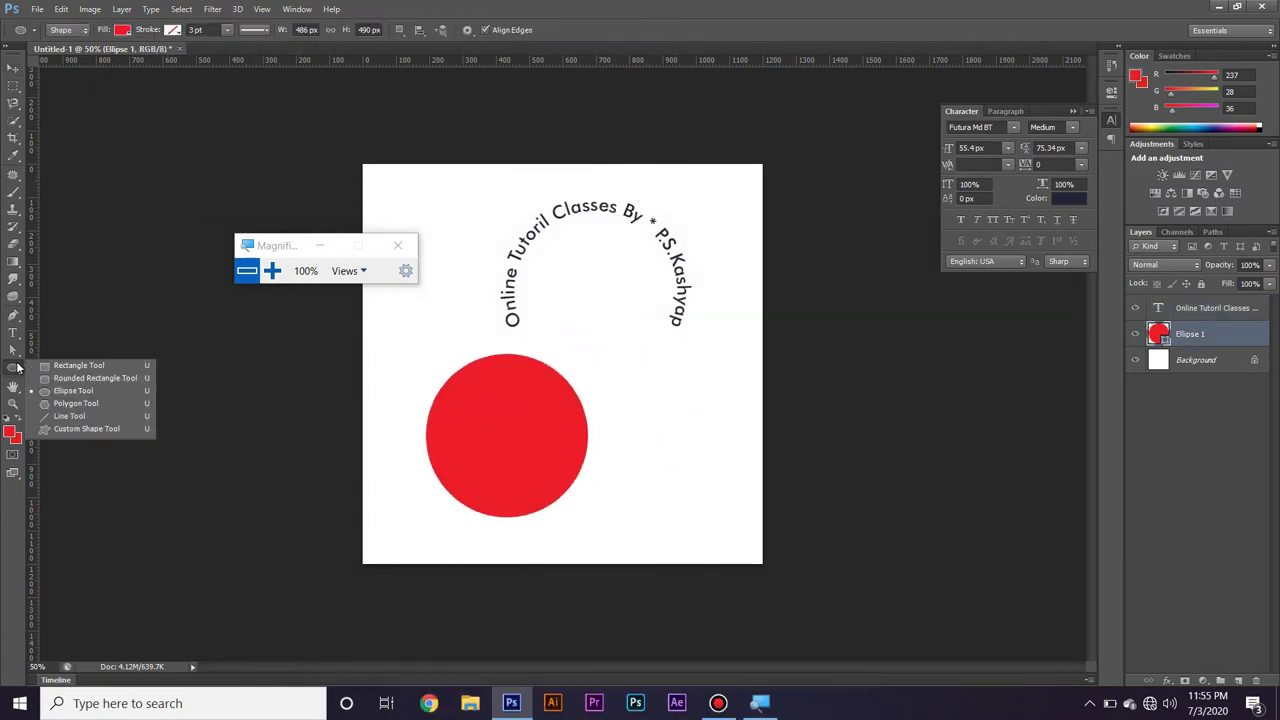
pyautogui.click(64, 409)
pyautogui.moveTo(623, 346)
pyautogui.mouseDown()
pyautogui.moveTo(695, 413)
pyautogui.moveTo(686, 428)
pyautogui.mouseUp()
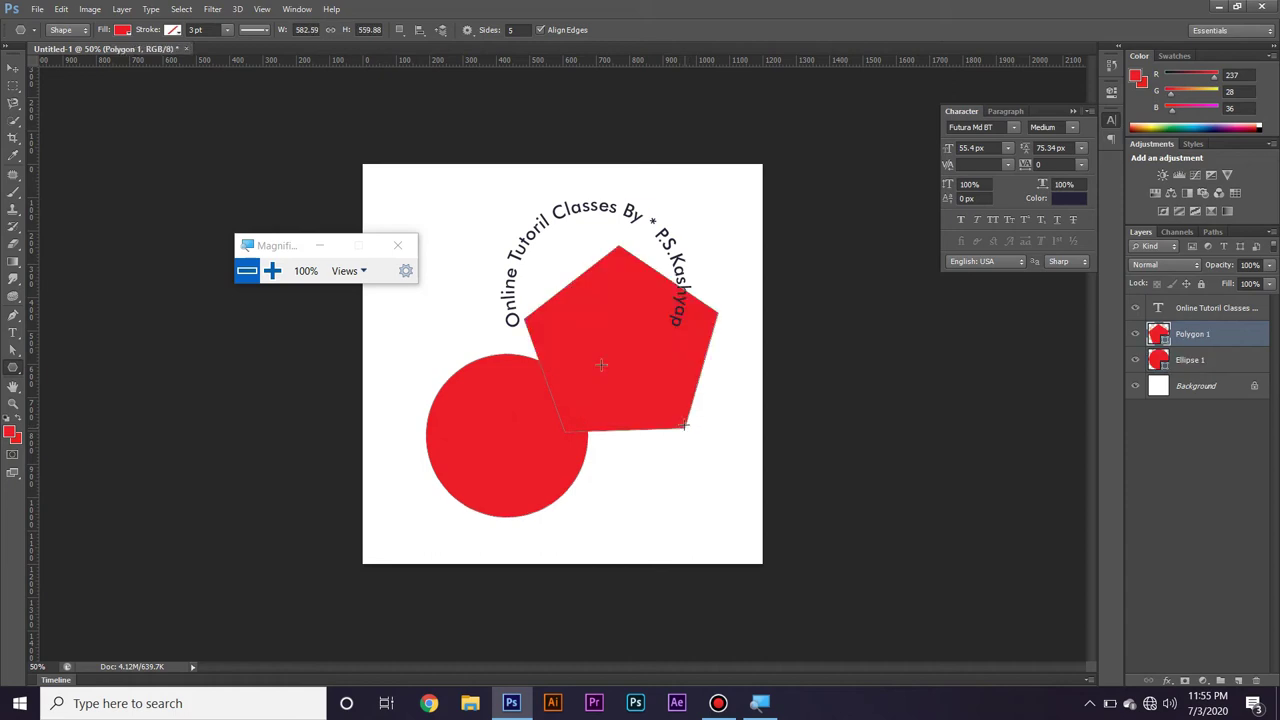
# Move the curved title top-left, the circle bottom-left and the pentagon down-right
pyautogui.click(13, 67)
pyautogui.moveTo(527, 225); pyautogui.dragTo(348, 183)
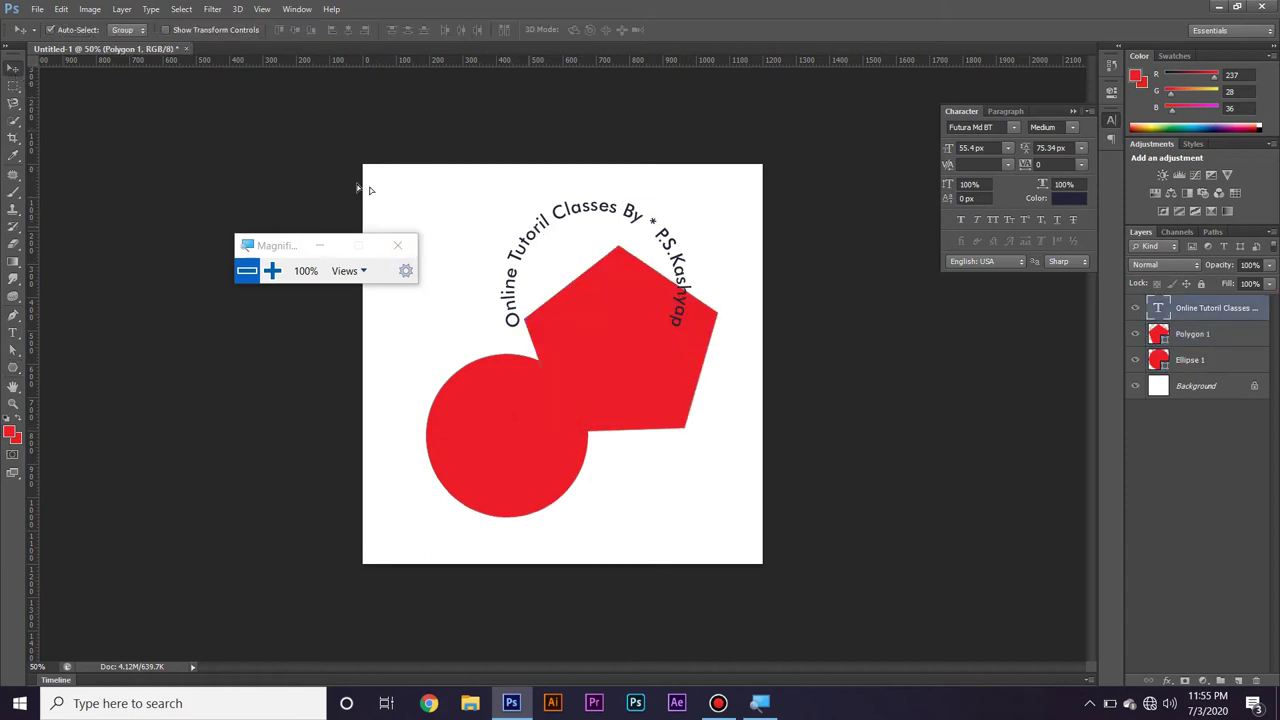
pyautogui.moveTo(480, 222); pyautogui.dragTo(468, 230)
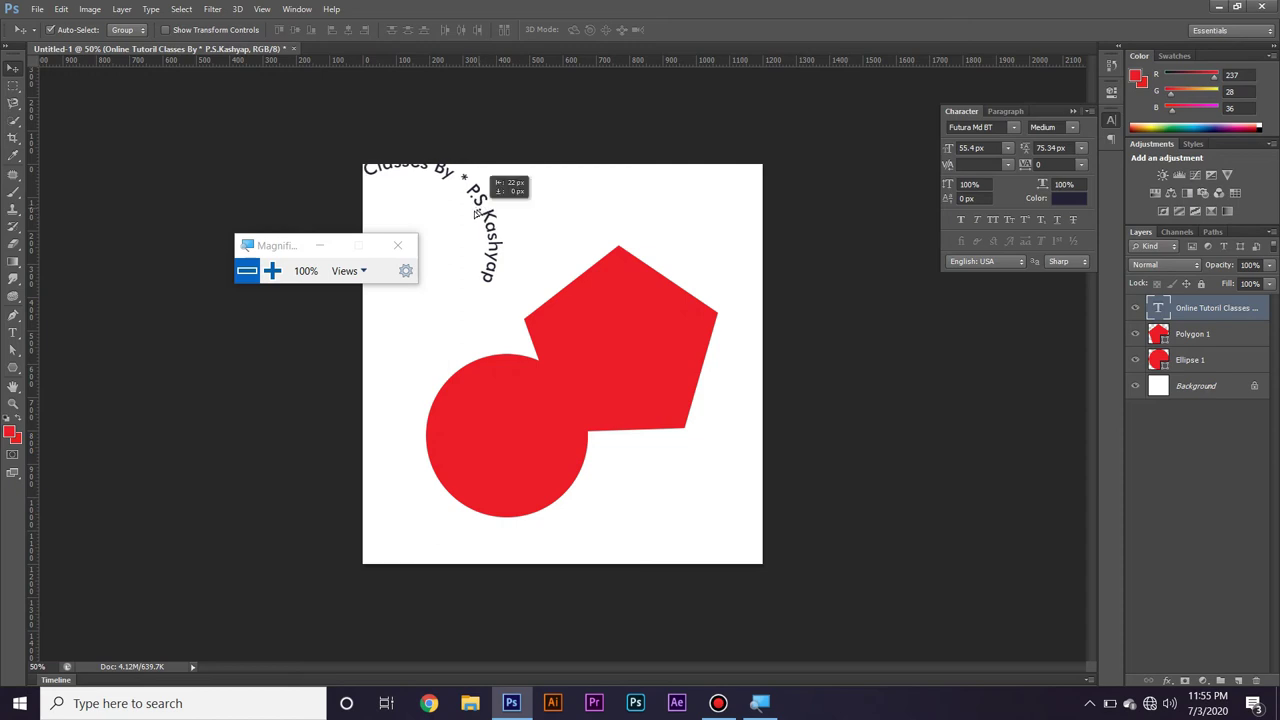
pyautogui.moveTo(538, 418); pyautogui.dragTo(435, 472)
pyautogui.moveTo(594, 400); pyautogui.dragTo(604, 452)
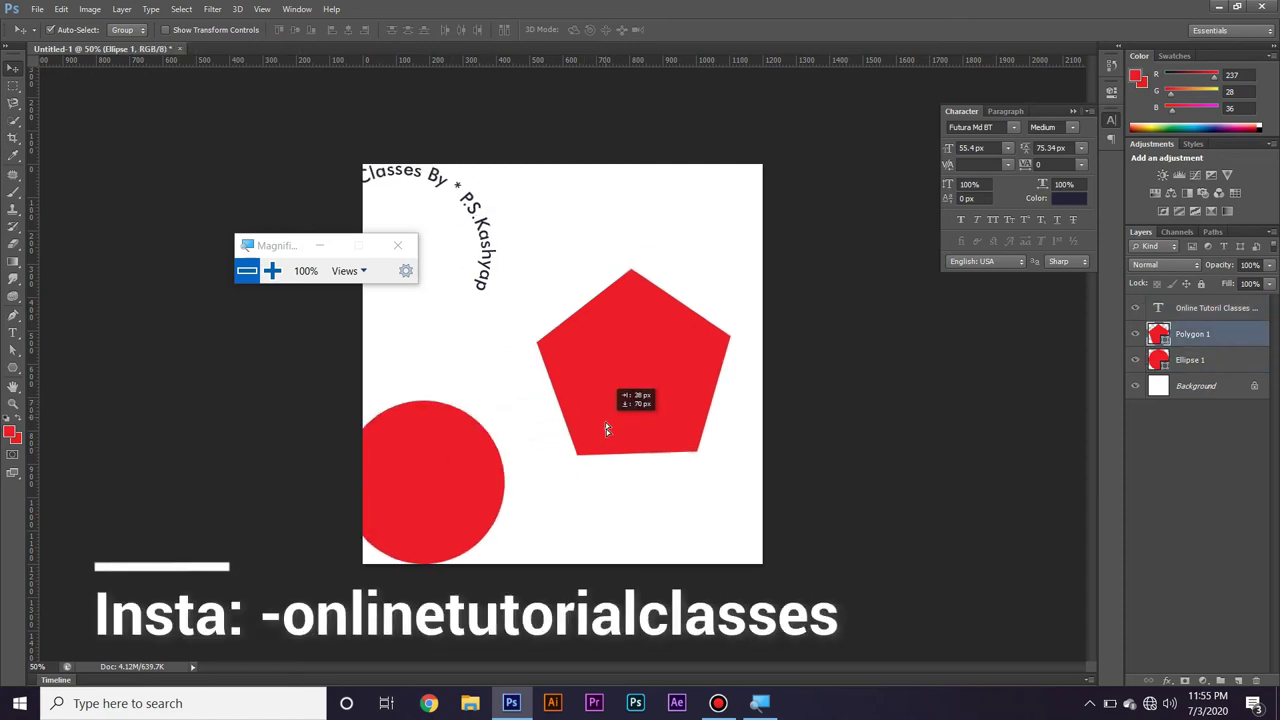
pyautogui.click(13, 332)
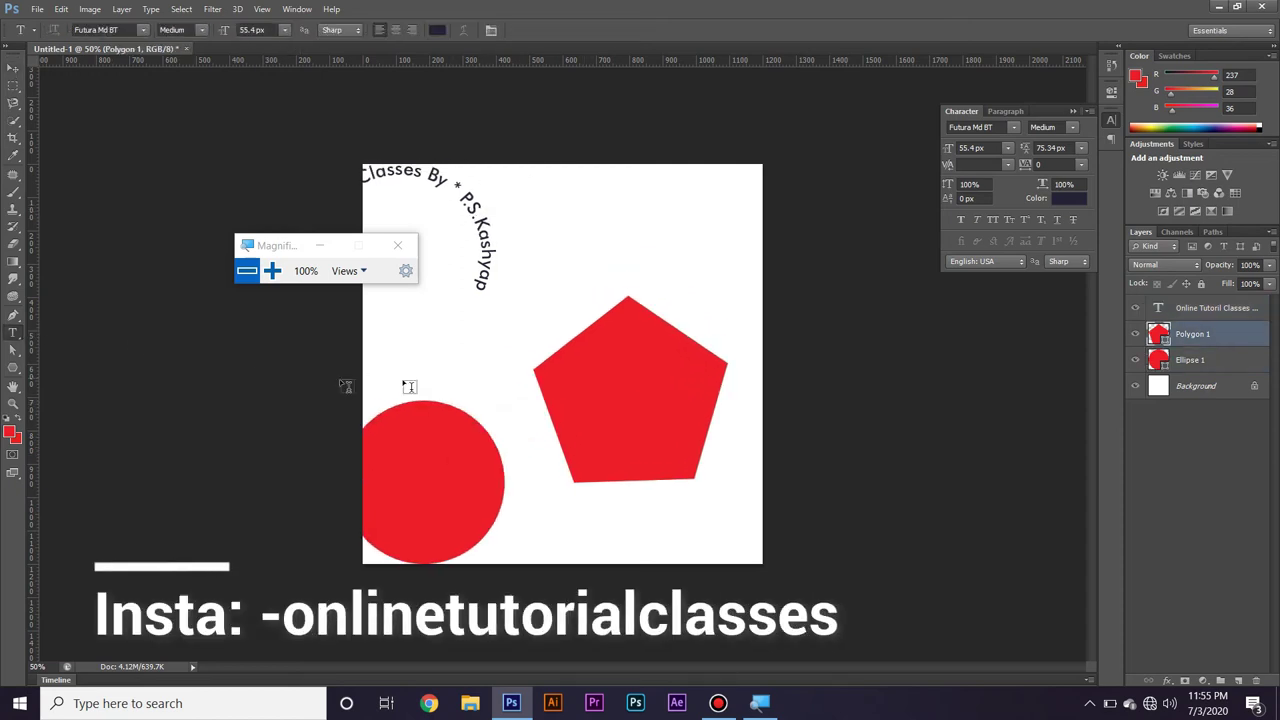
# Type 'Photoshop tutorial for beginners in hindi By' plus the author's name along the pentagon's edge
pyautogui.click(547, 354)
pyautogui.write('Photo')
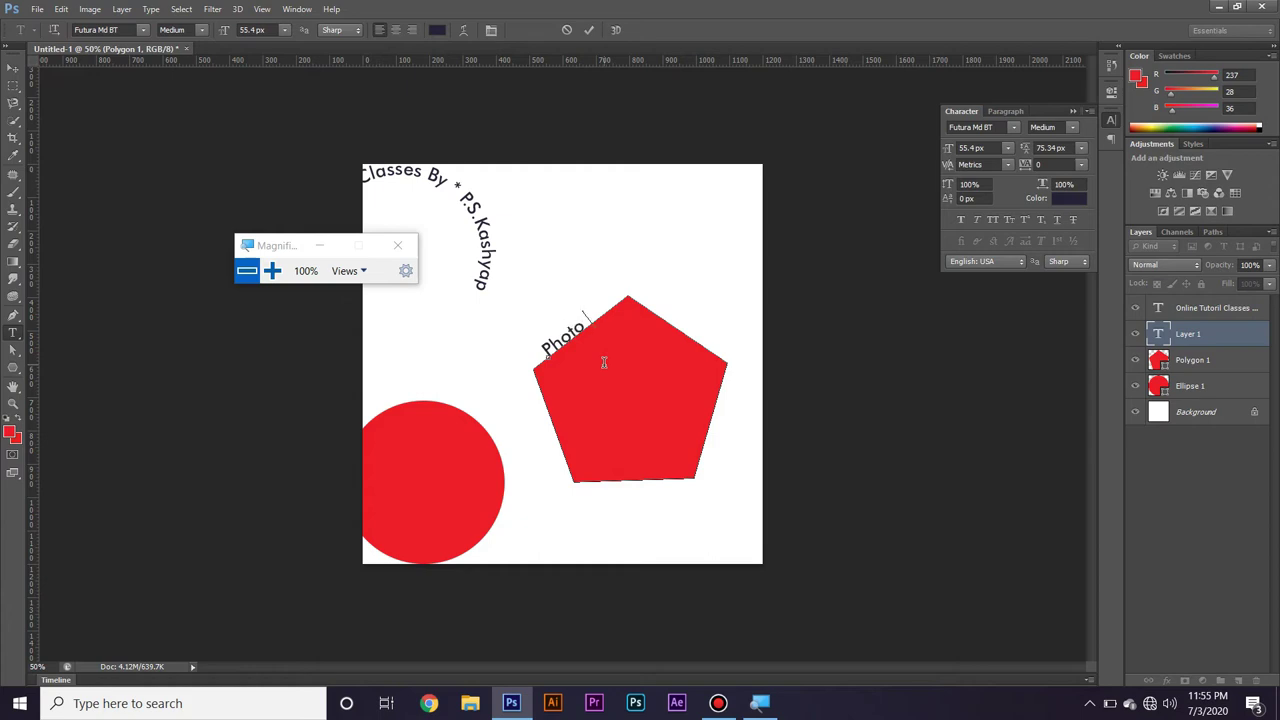
pyautogui.write('shop tutorial for')
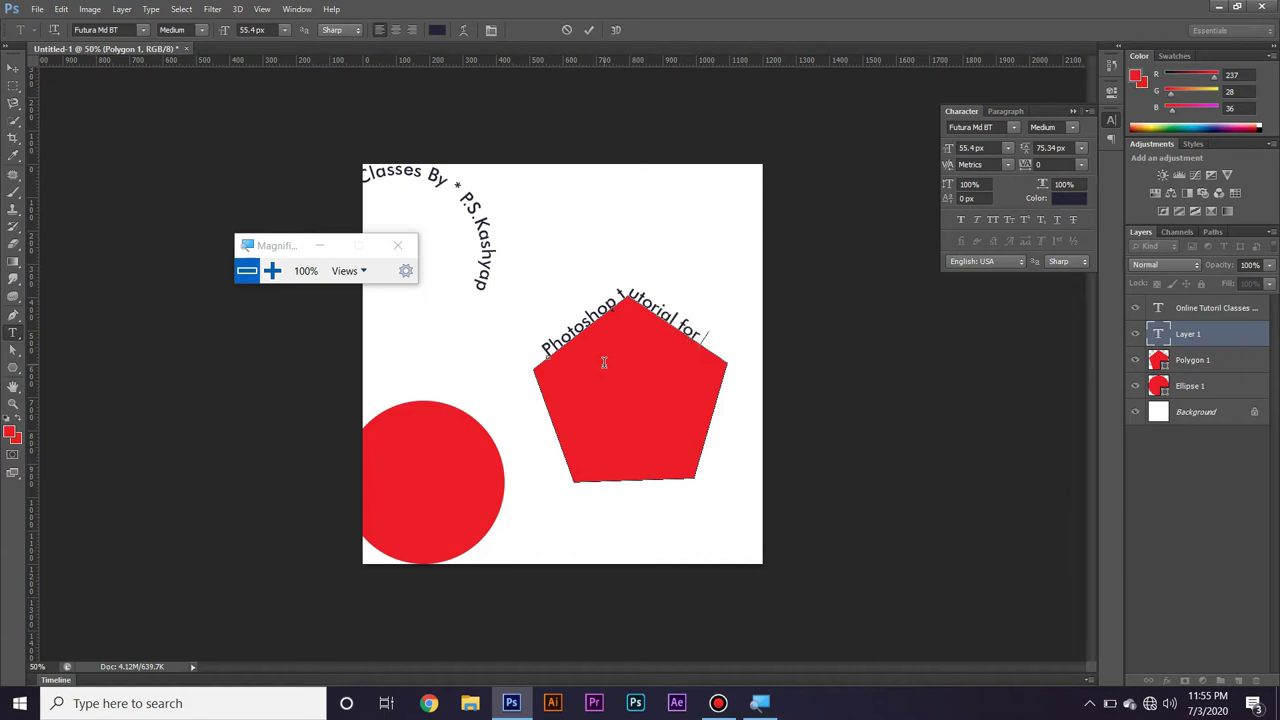
pyautogui.write('ners in ')
pyautogui.write('hind')
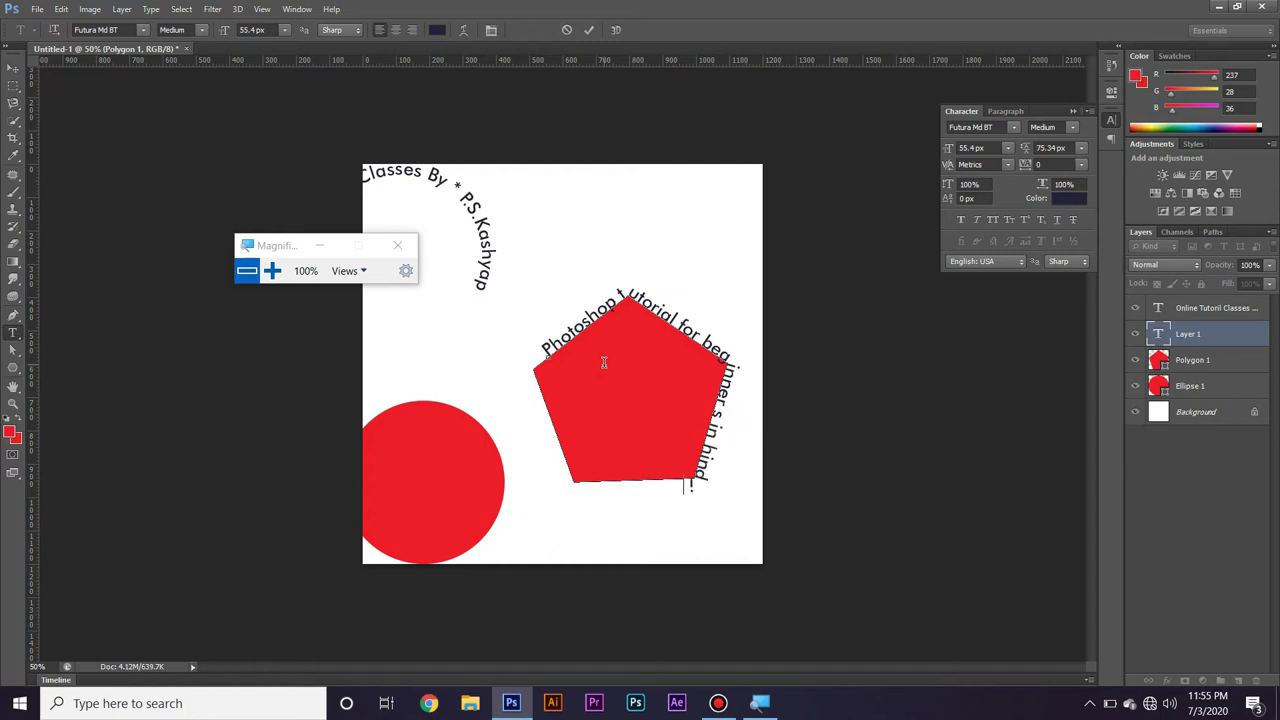
pyautogui.write('i By P')
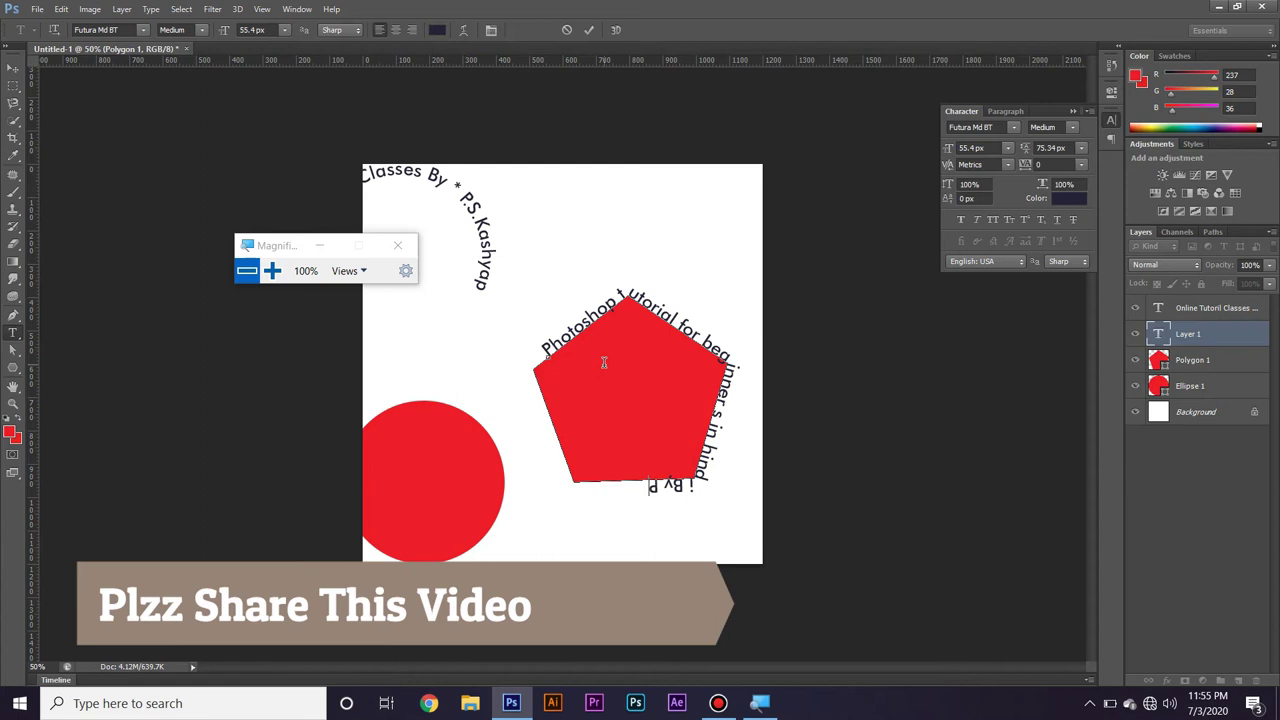
pyautogui.write('ratap Si')
pyautogui.write('ngh Kashyap')
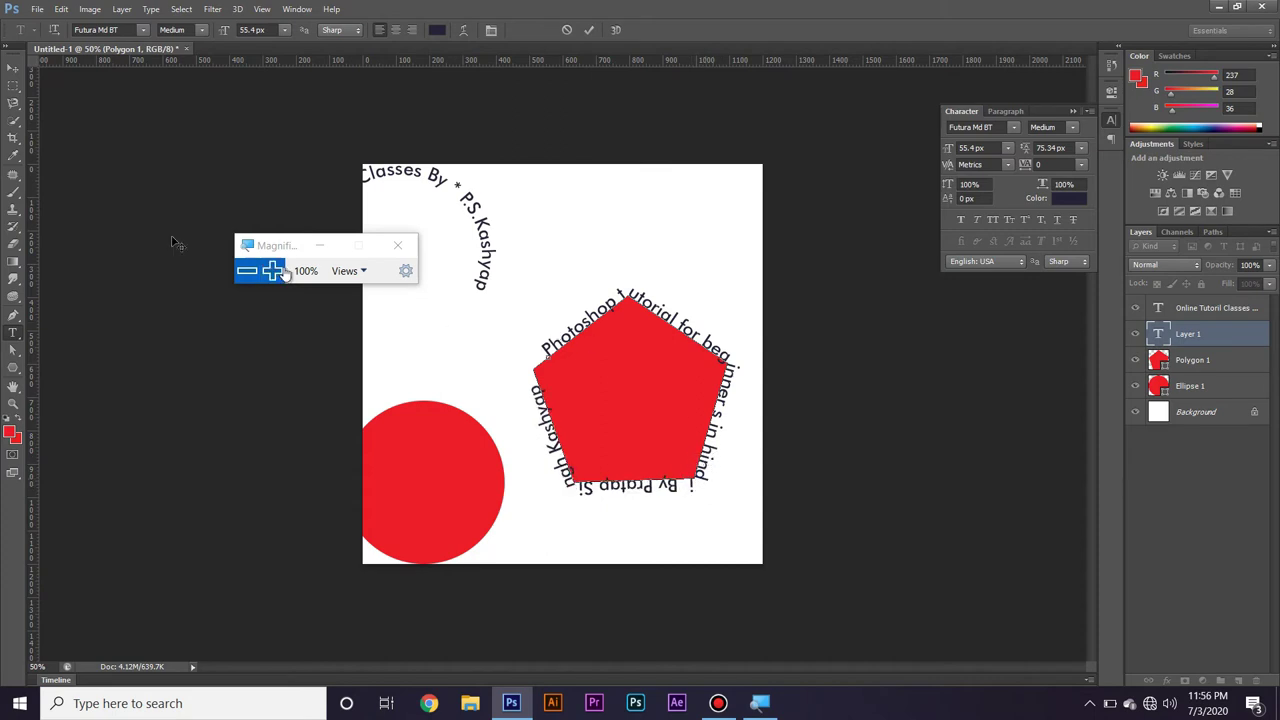
# Commit the tutorial text, lift it up, and move the red pentagon down-left onto the circle
pyautogui.click(13, 67)
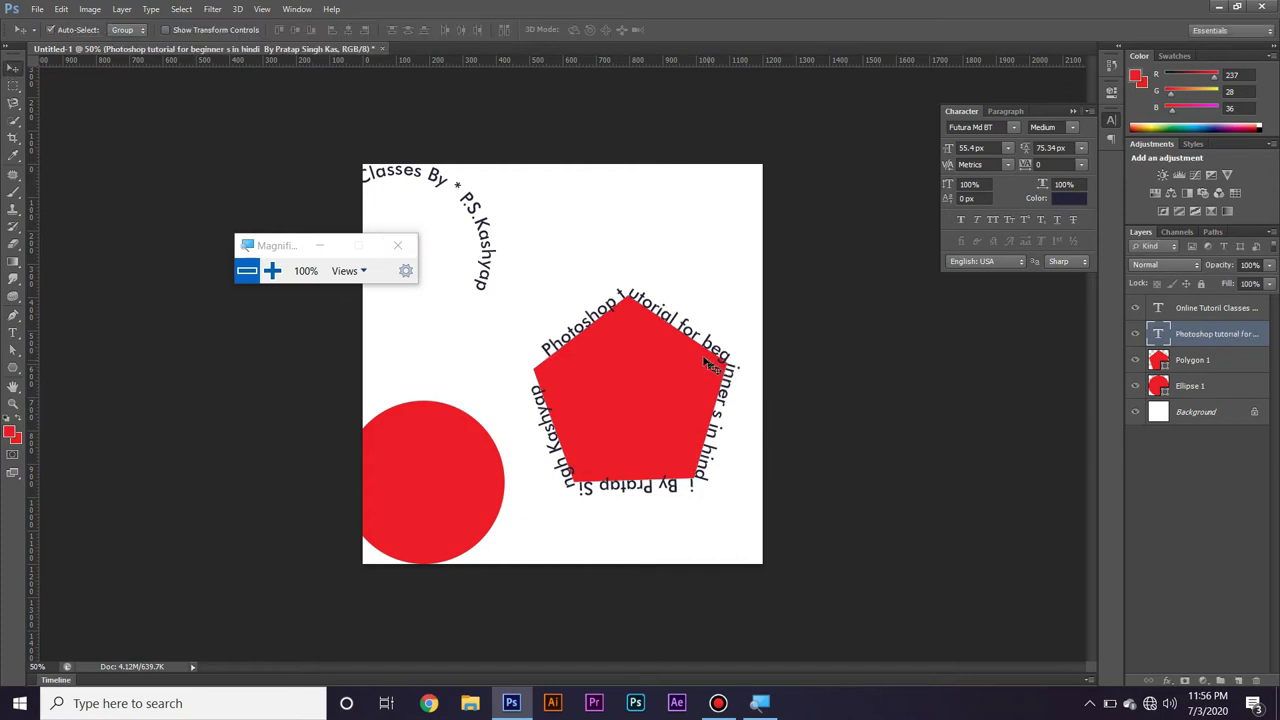
pyautogui.moveTo(700, 345); pyautogui.dragTo(690, 267)
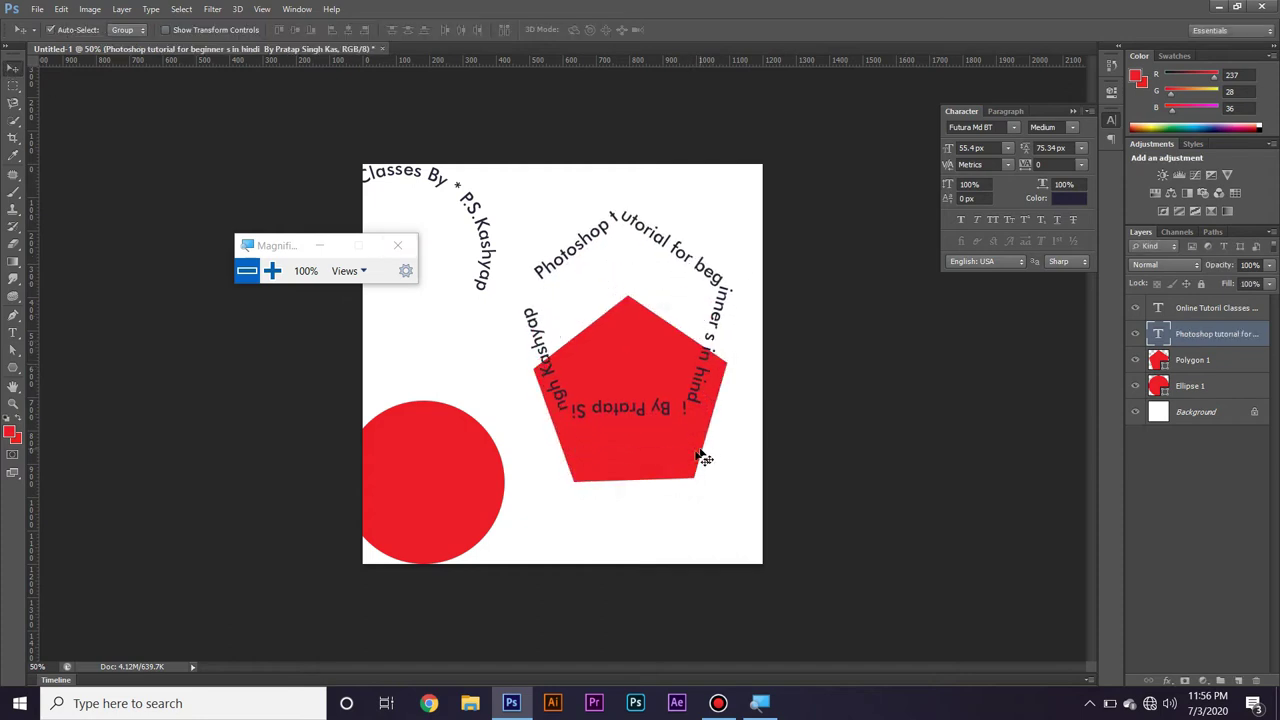
pyautogui.moveTo(676, 466); pyautogui.dragTo(500, 548)
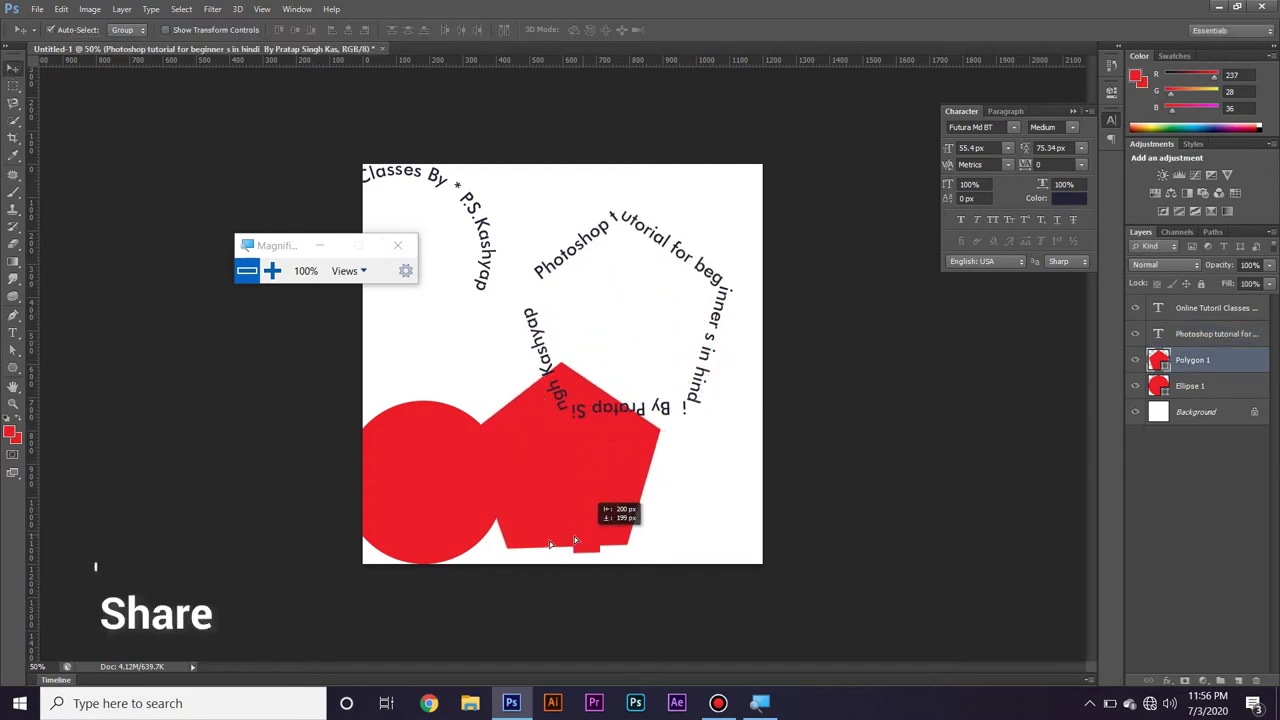
# Reselect the tutorial text layer, re-enter path-text editing and select all of its text
pyautogui.click(634, 411)
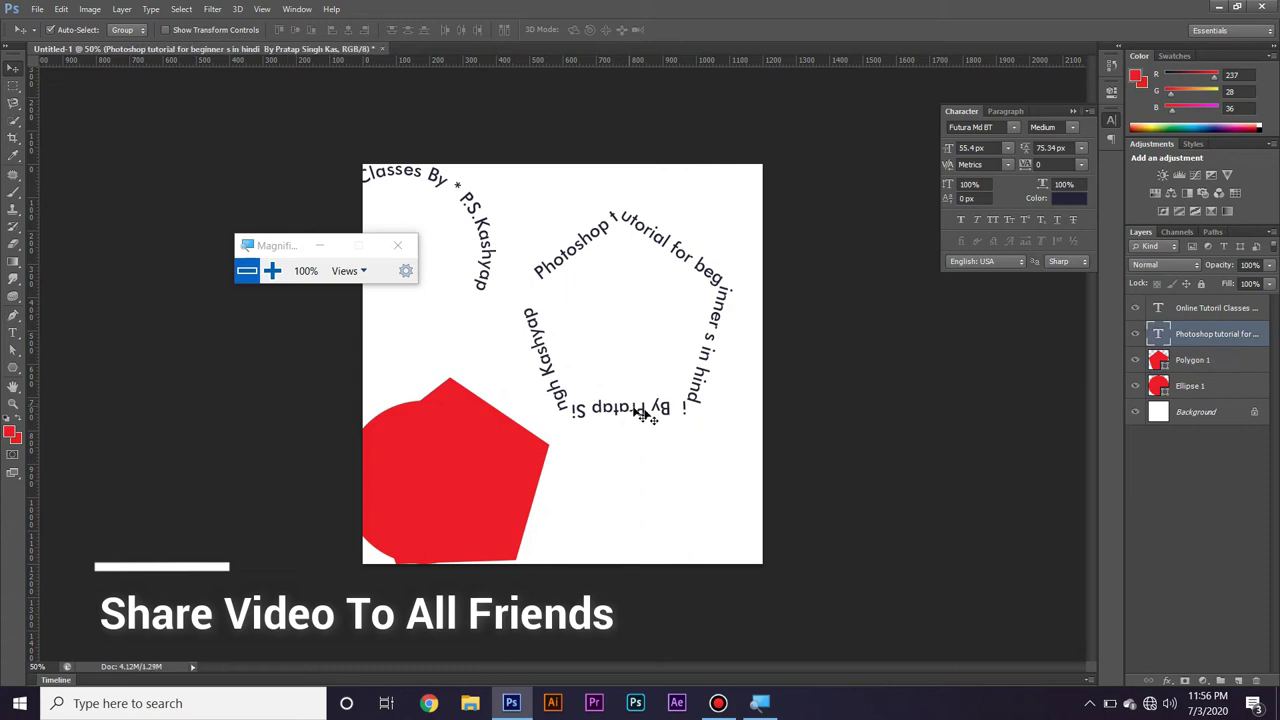
pyautogui.hotkey('ctrl', 't')
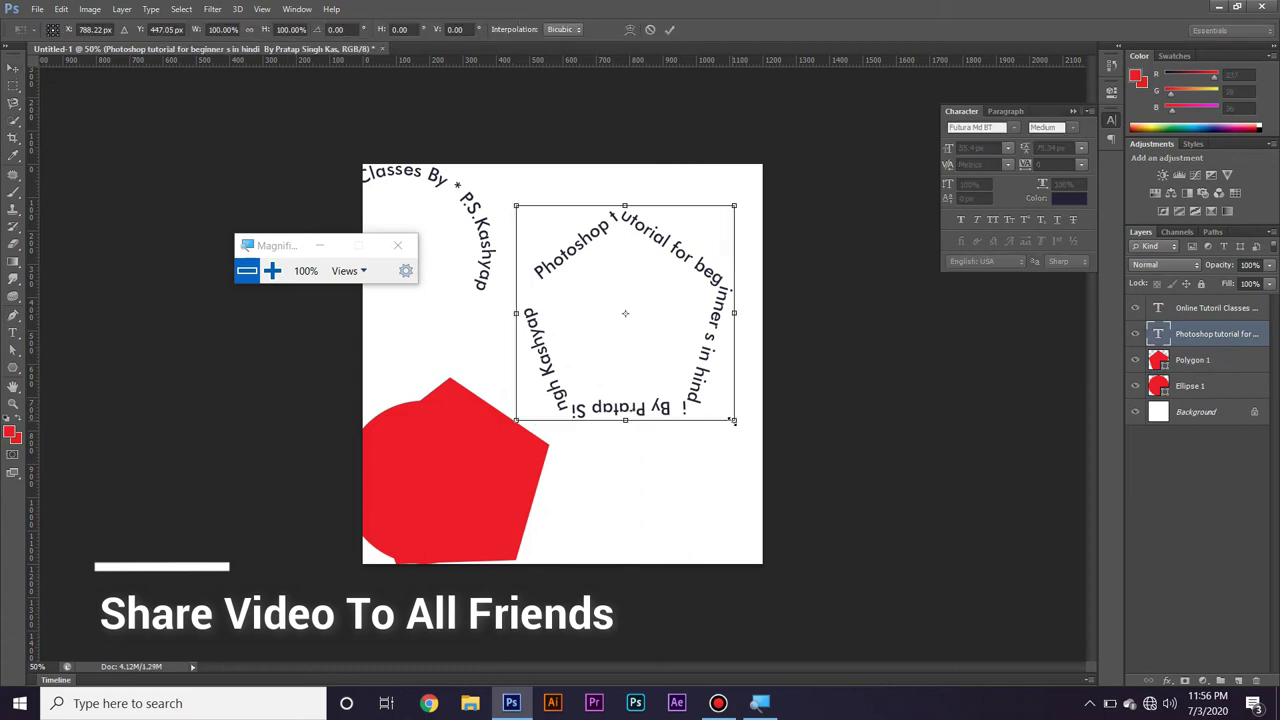
pyautogui.press('Return')
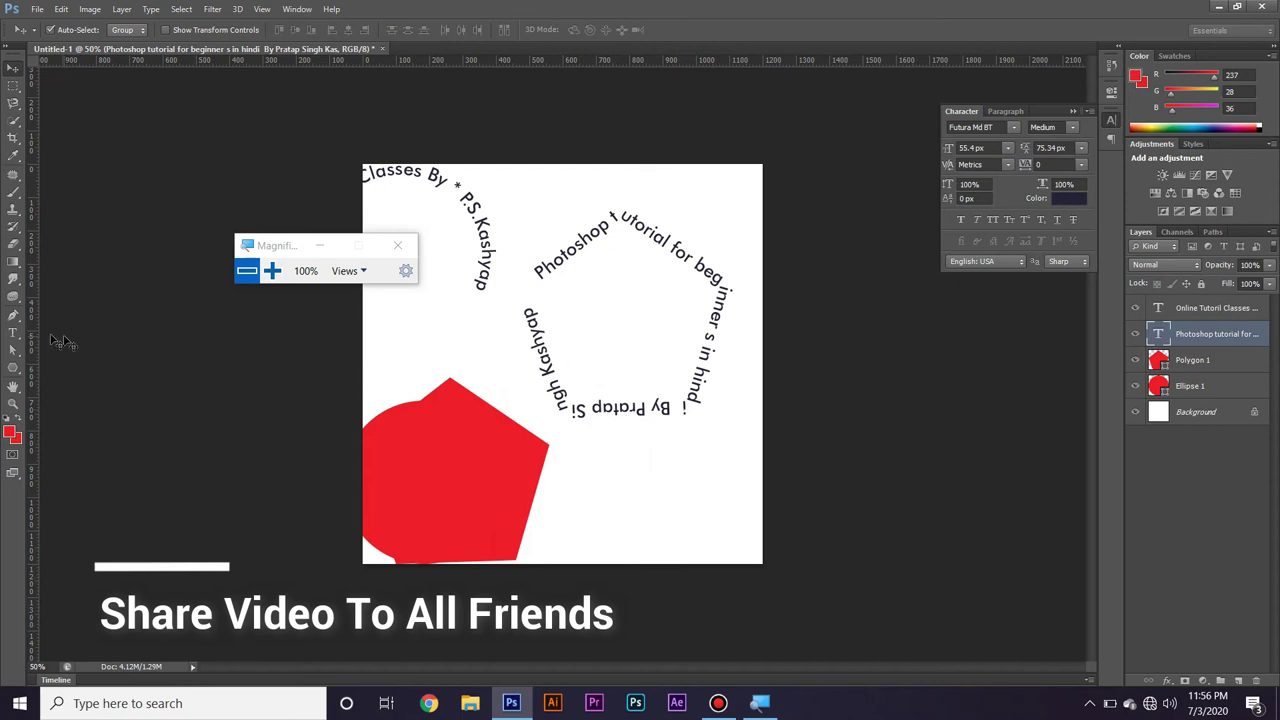
pyautogui.click(14, 333)
pyautogui.click(561, 249)
pyautogui.press('ctrl')
pyautogui.hotkey('ctrl', 'a')
pyautogui.press('ctrl')
# Reshape the pentagon text path and scale the path text down to about 42.81 px
pyautogui.moveTo(721, 405); pyautogui.dragTo(762, 464)
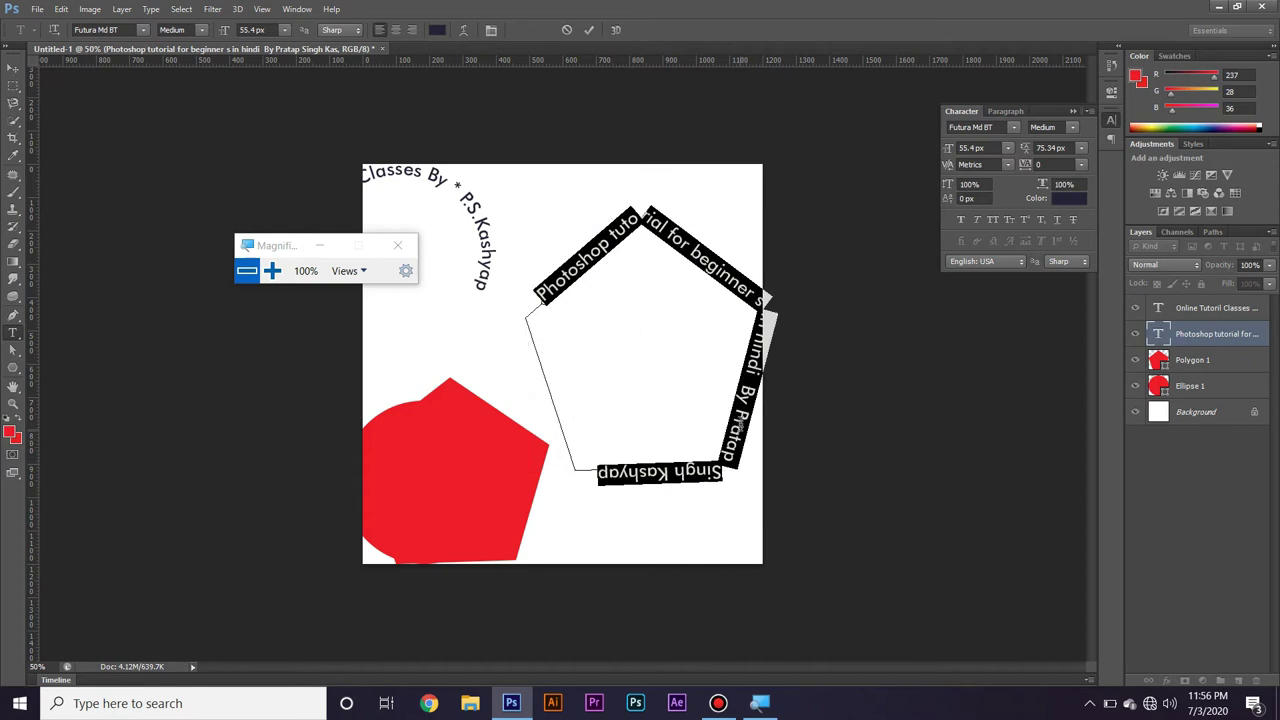
pyautogui.click(738, 420)
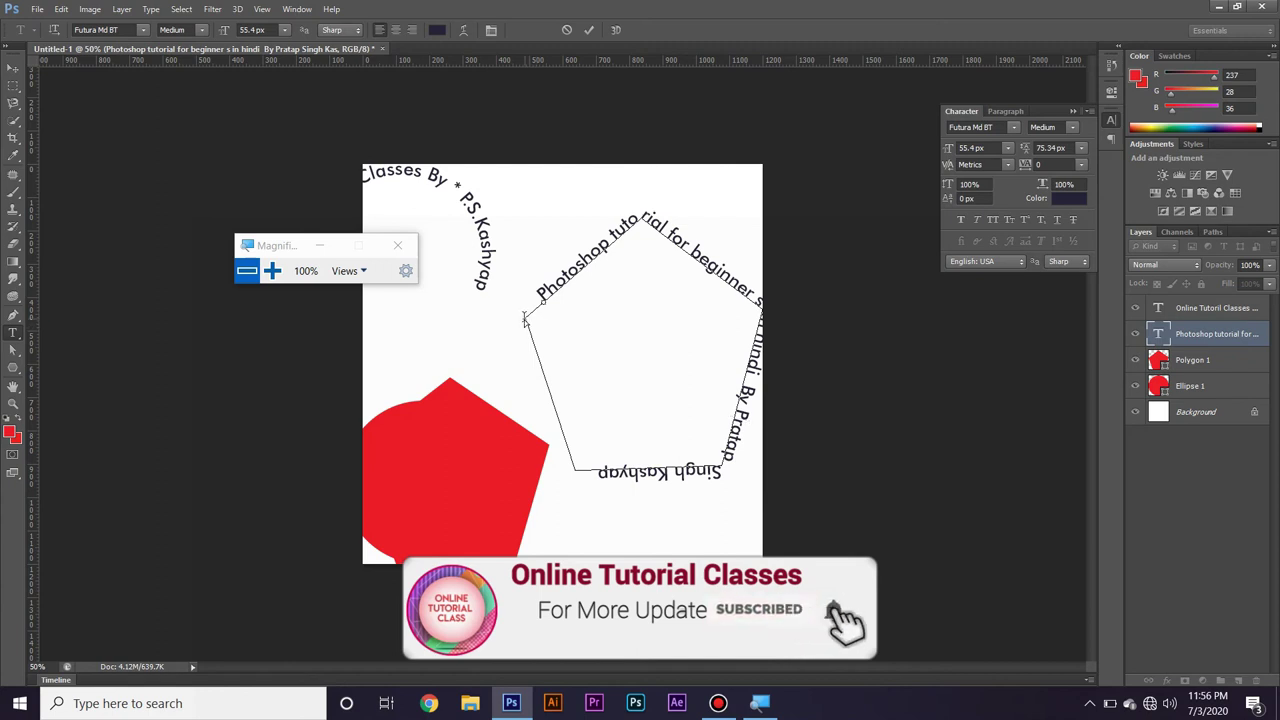
pyautogui.hotkey('ctrl', 't')
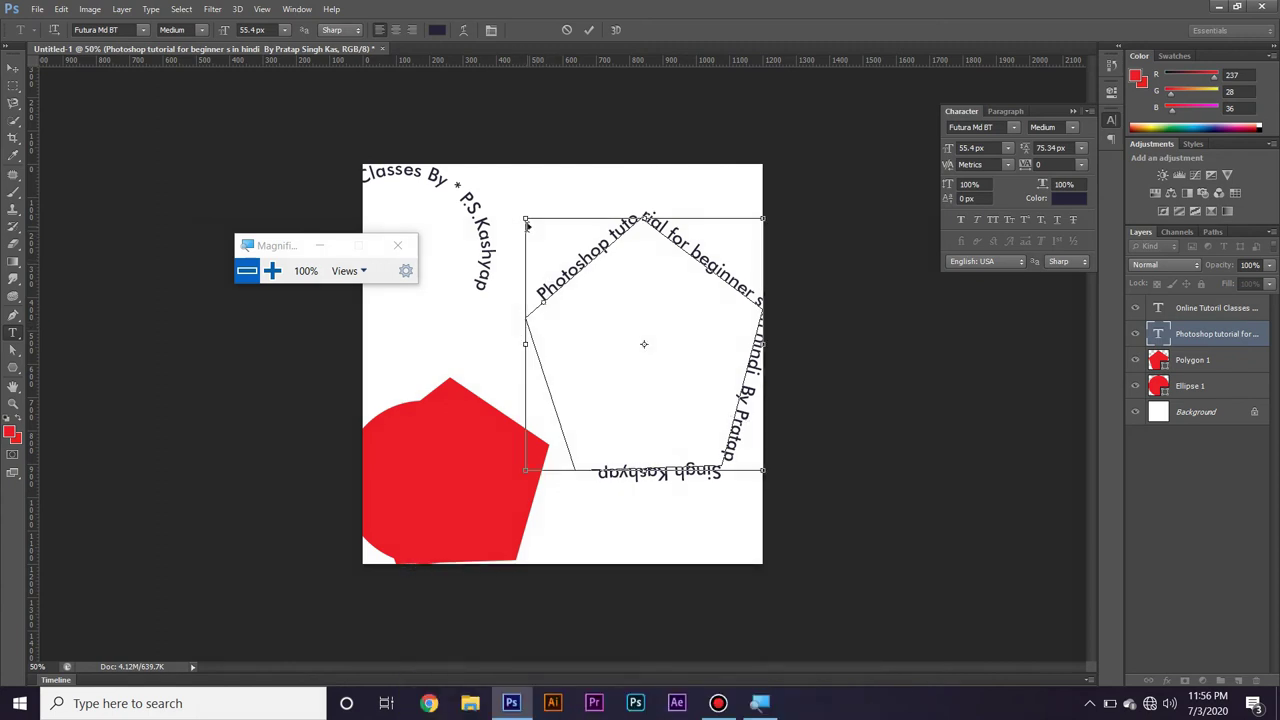
pyautogui.moveTo(525, 218); pyautogui.dragTo(555, 271)
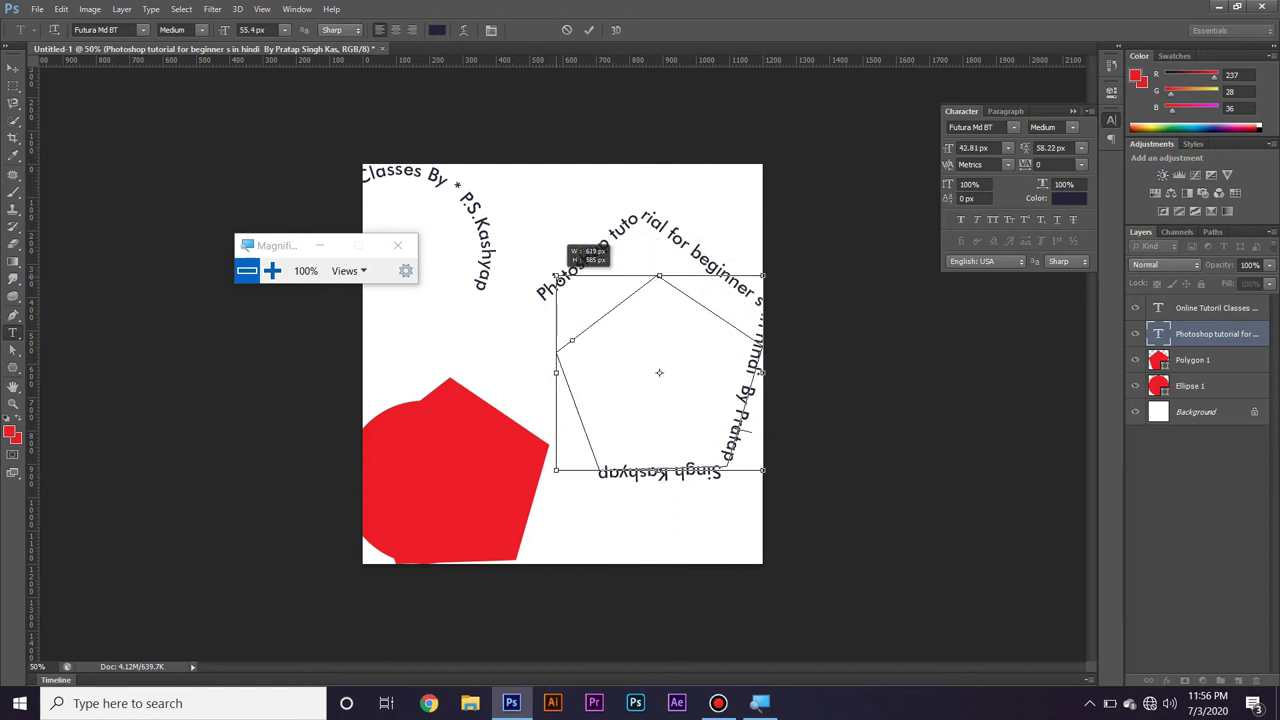
pyautogui.moveTo(555, 271); pyautogui.dragTo(559, 275)
pyautogui.press('Return')
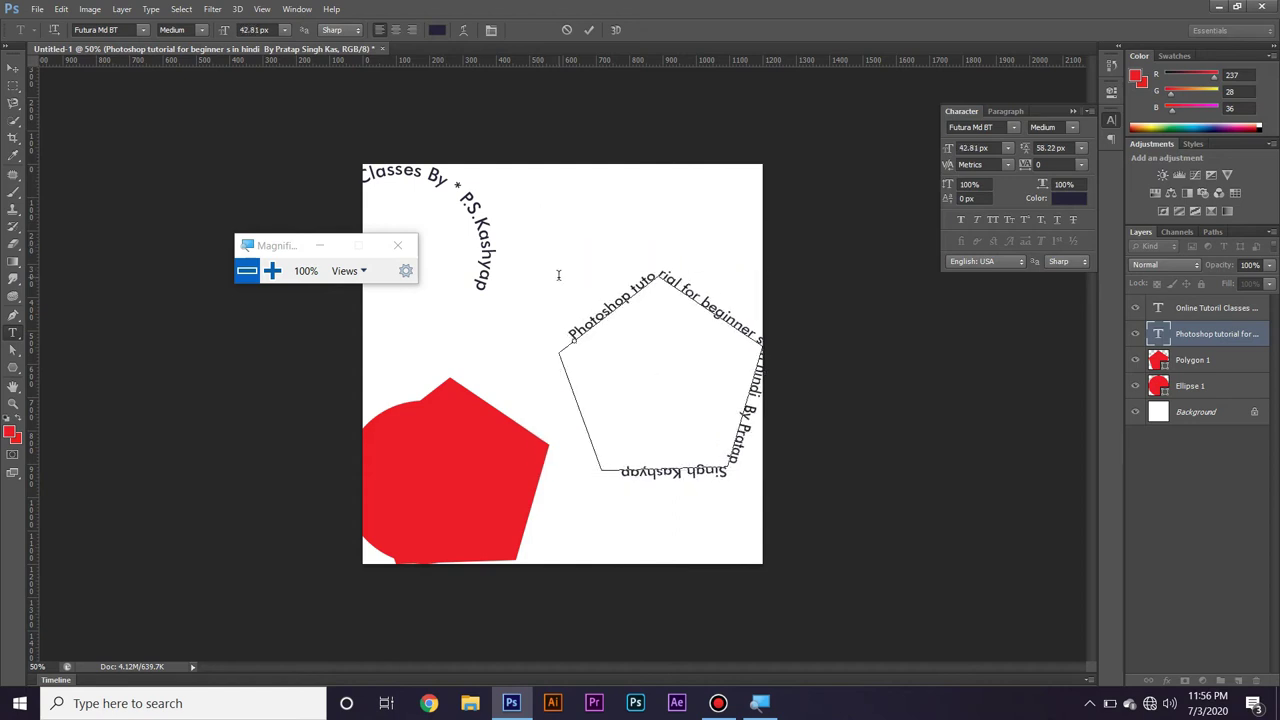
# Scale the path text down again to 33.45 px and highlight it for restyling
pyautogui.hotkey('ctrl', 't')
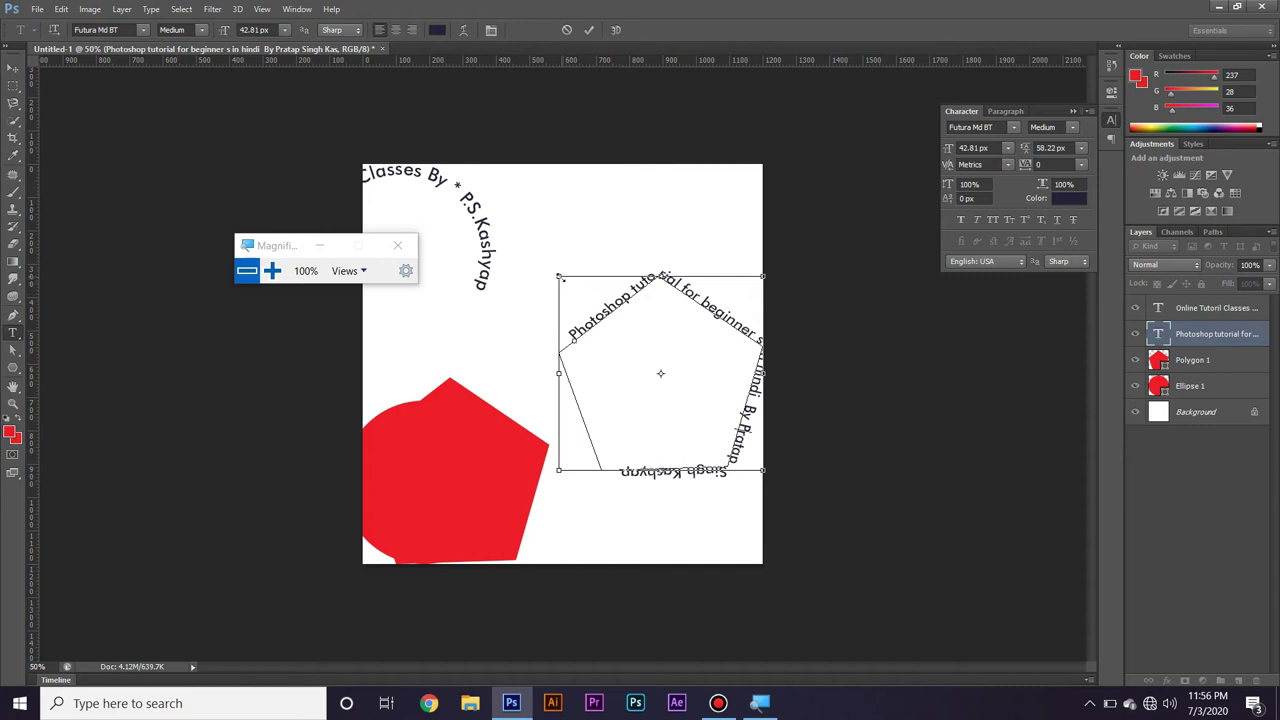
pyautogui.moveTo(562, 281); pyautogui.dragTo(610, 313)
pyautogui.press('Return')
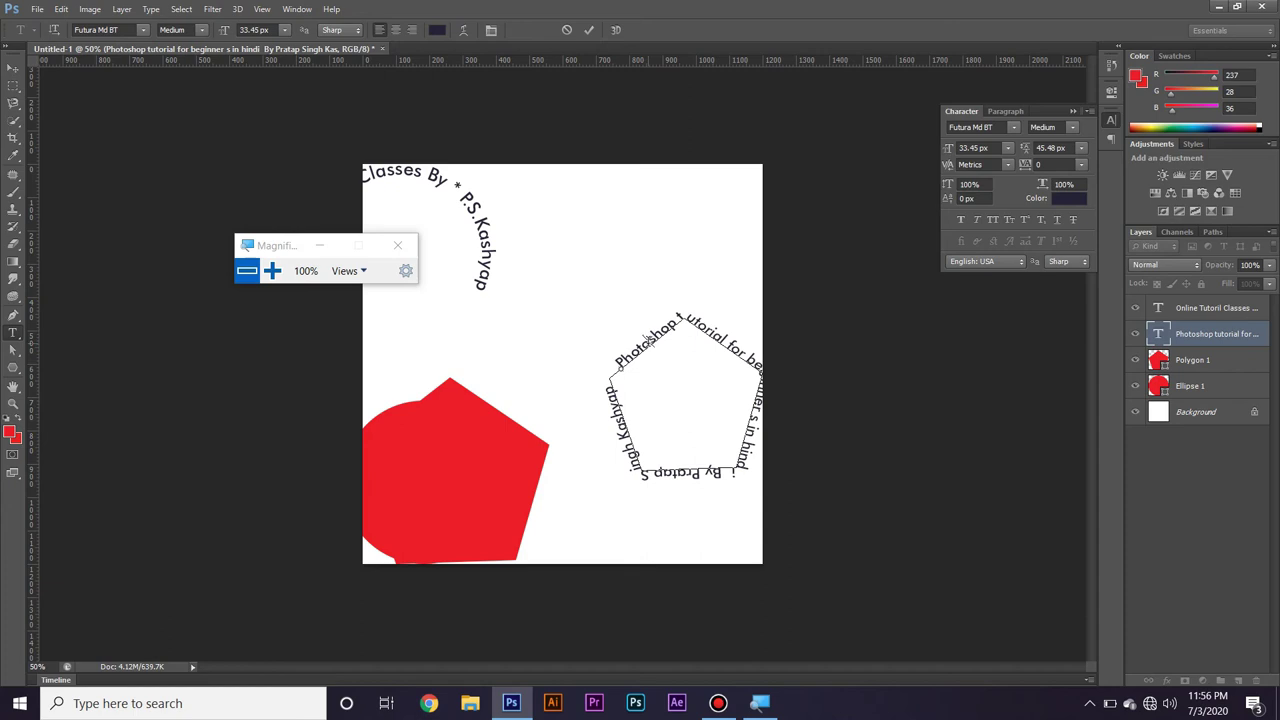
pyautogui.hotkey('ctrl', 'a')
pyautogui.press('Escape')
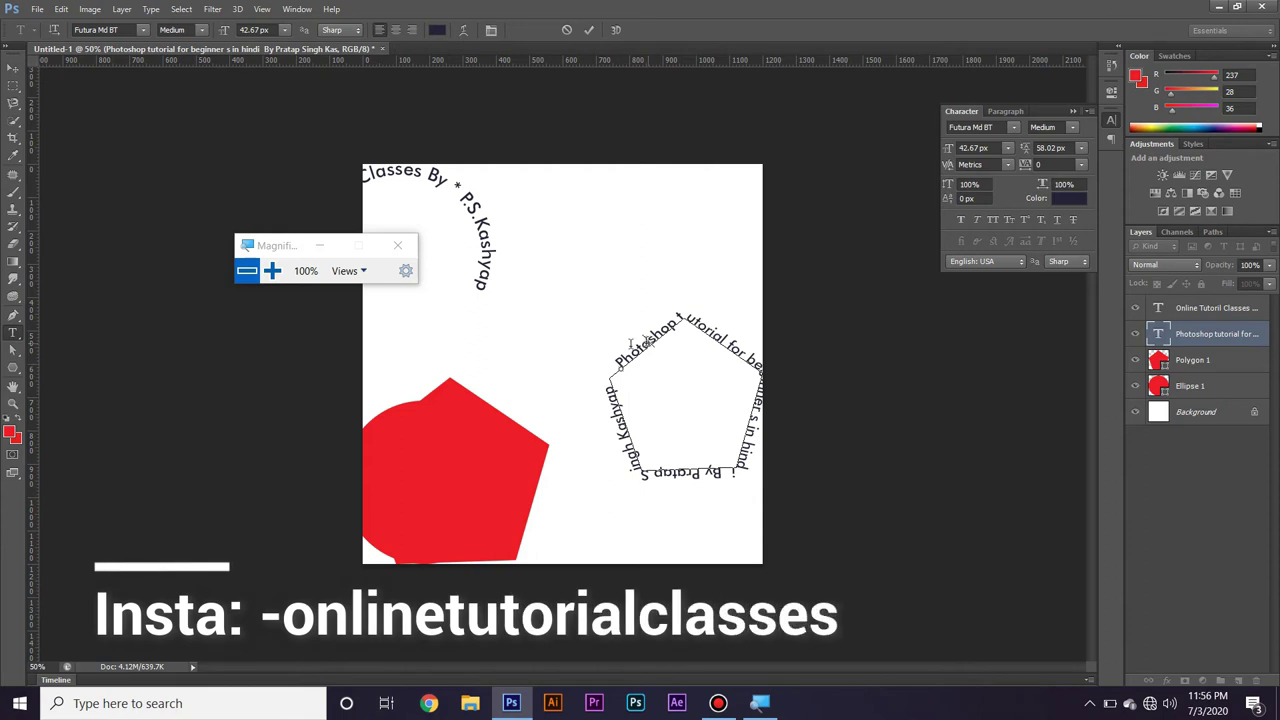
pyautogui.moveTo(619, 360)
pyautogui.mouseDown()
pyautogui.moveTo(685, 483)
pyautogui.moveTo(624, 440)
pyautogui.moveTo(609, 381)
pyautogui.mouseUp()
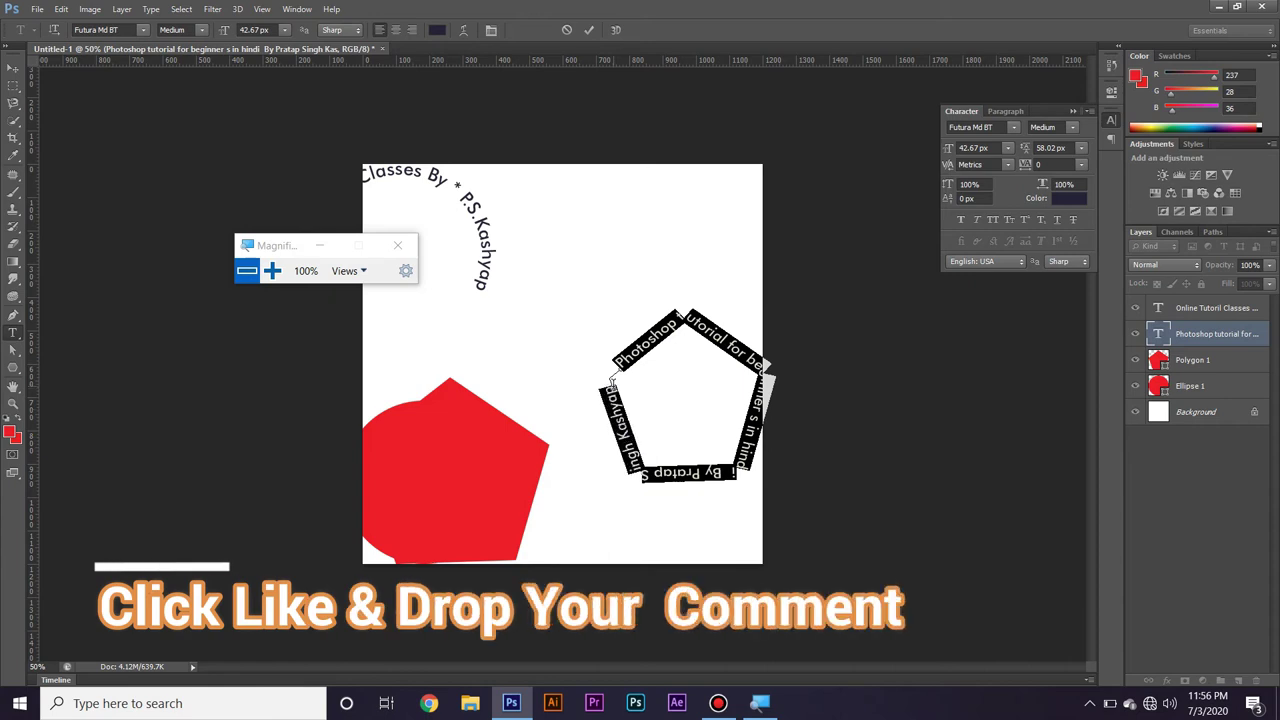
# Select all the pentagon text and set its colour to bright red in the Color Picker
pyautogui.press('ctrl')
pyautogui.click(437, 30)
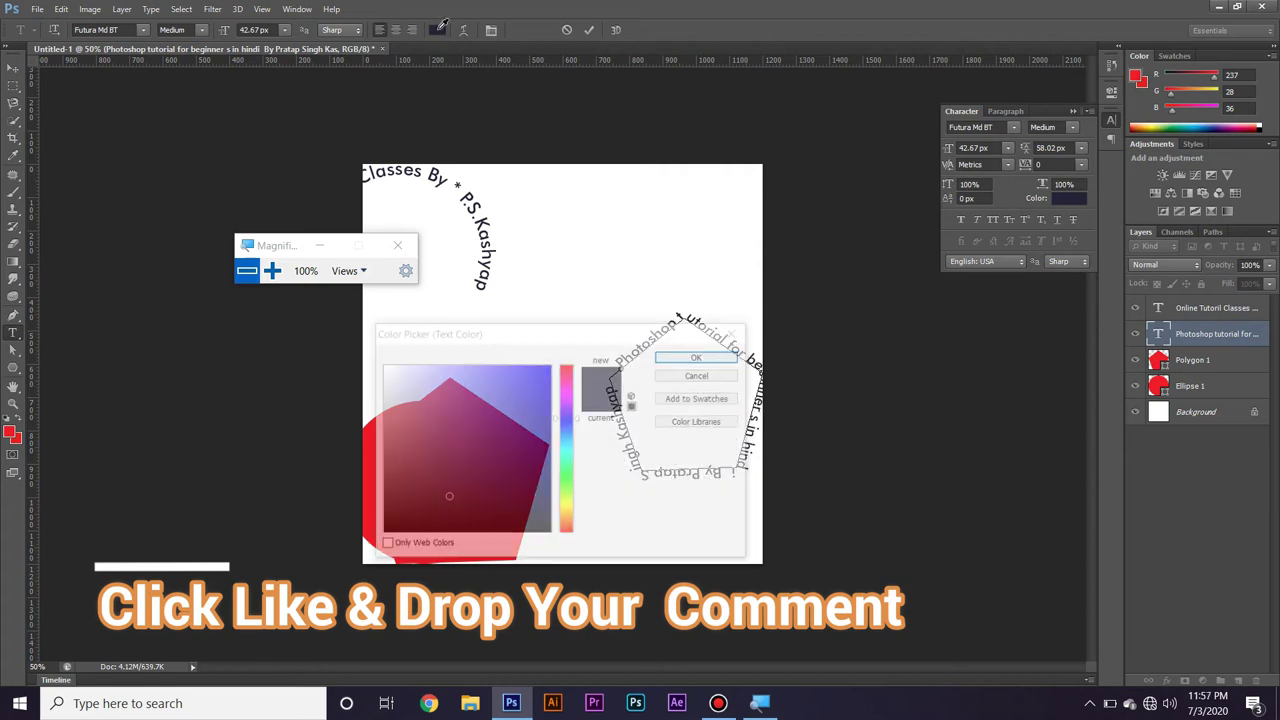
pyautogui.click(566, 368)
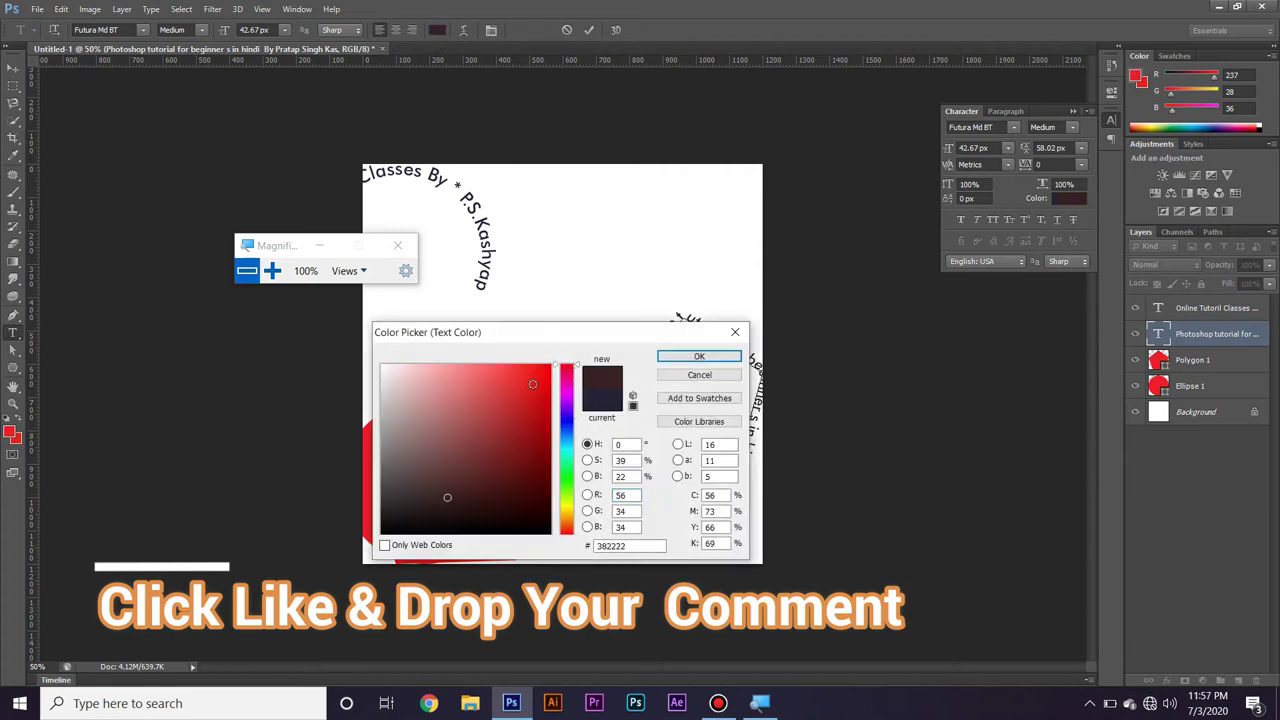
pyautogui.click(532, 384)
pyautogui.click(699, 357)
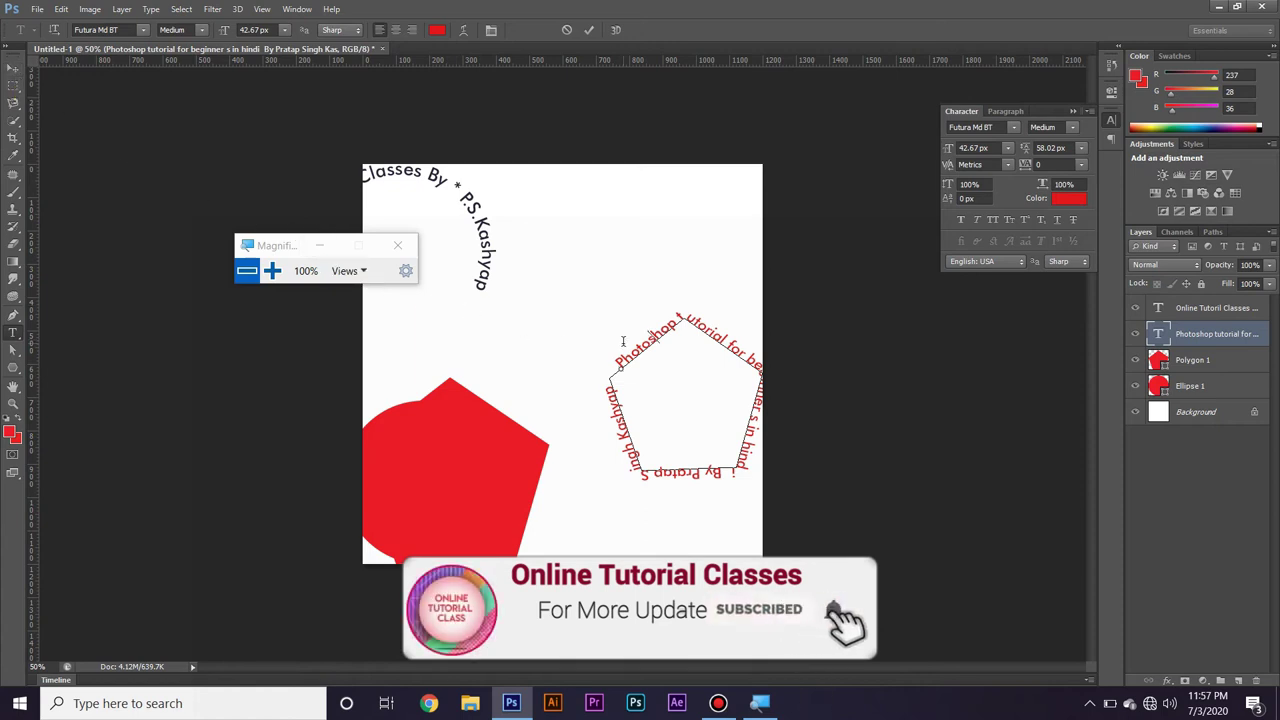
# Enlarge the pentagon text to 74.98 px, then marquee-select the curved text, polygon and circle layers
pyautogui.press('ctrl')
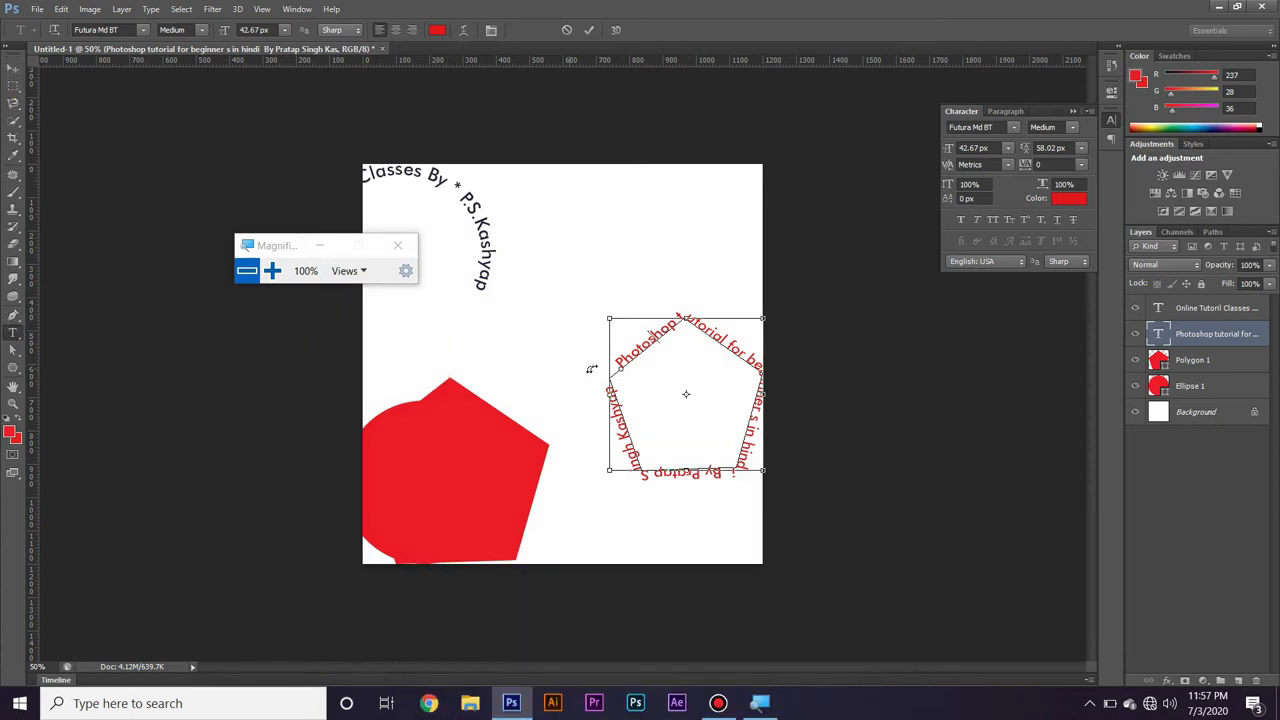
pyautogui.moveTo(607, 318); pyautogui.dragTo(467, 201)
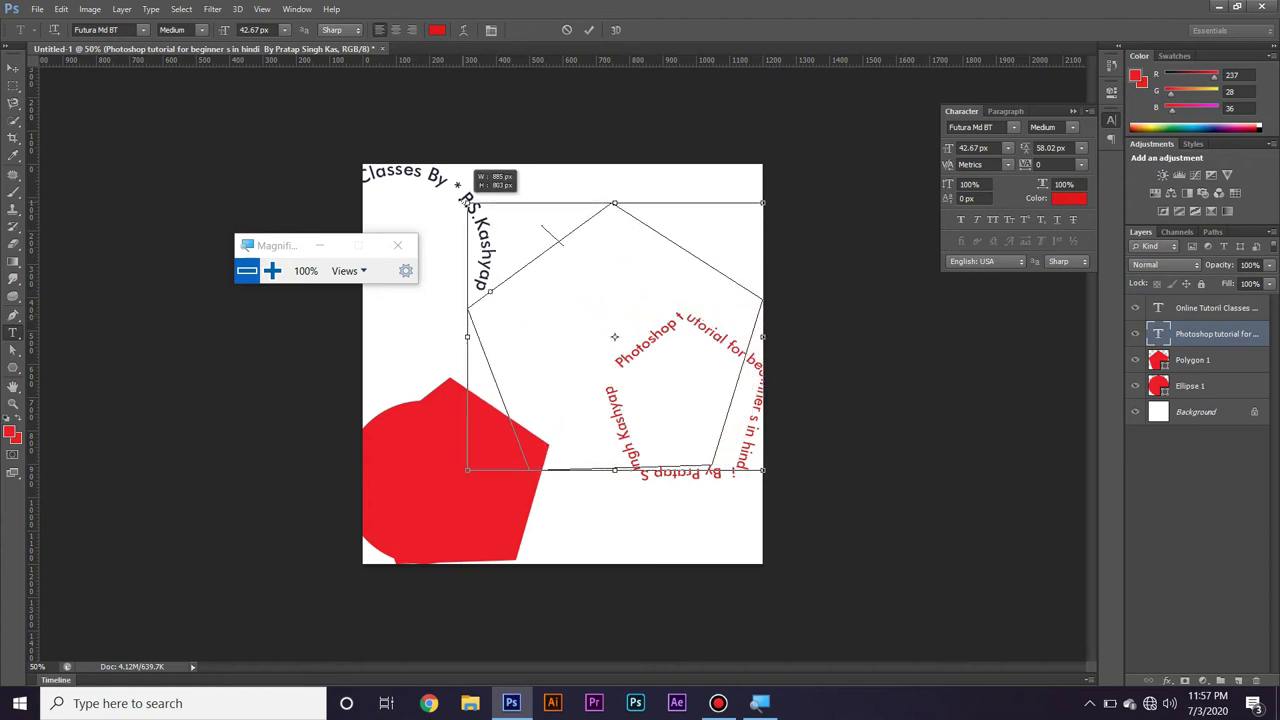
pyautogui.press('Return')
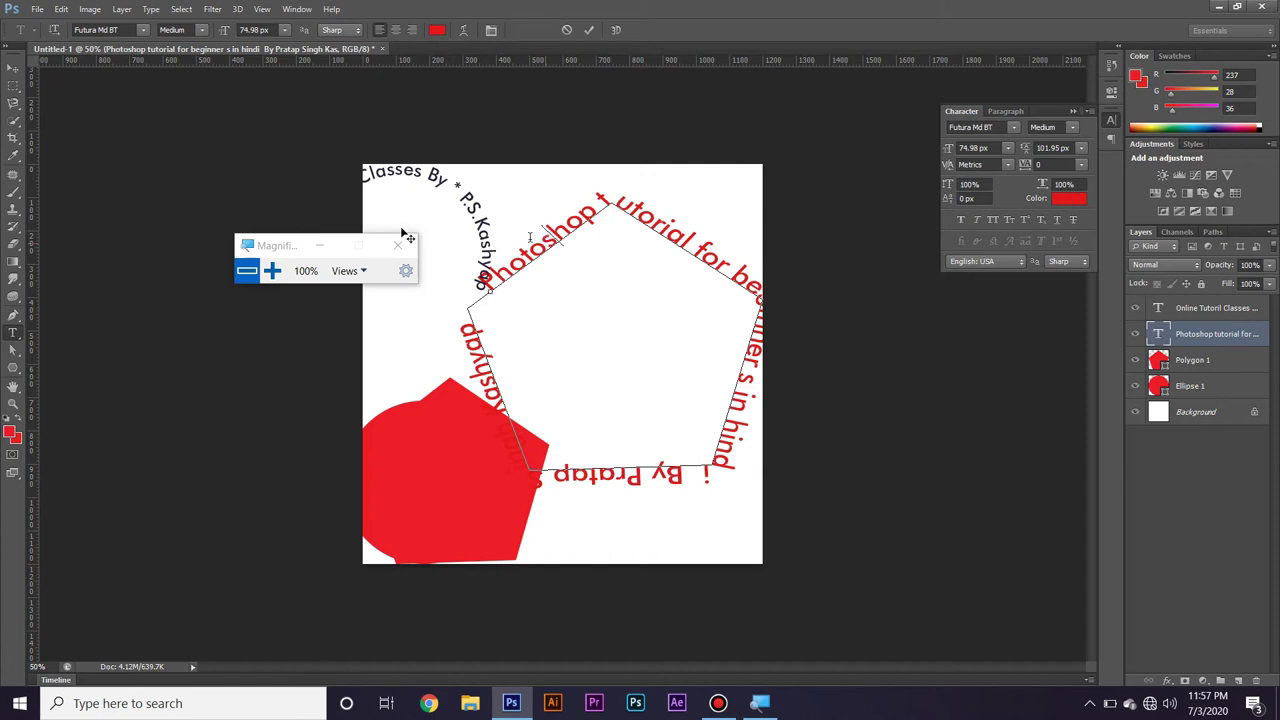
pyautogui.click(14, 70)
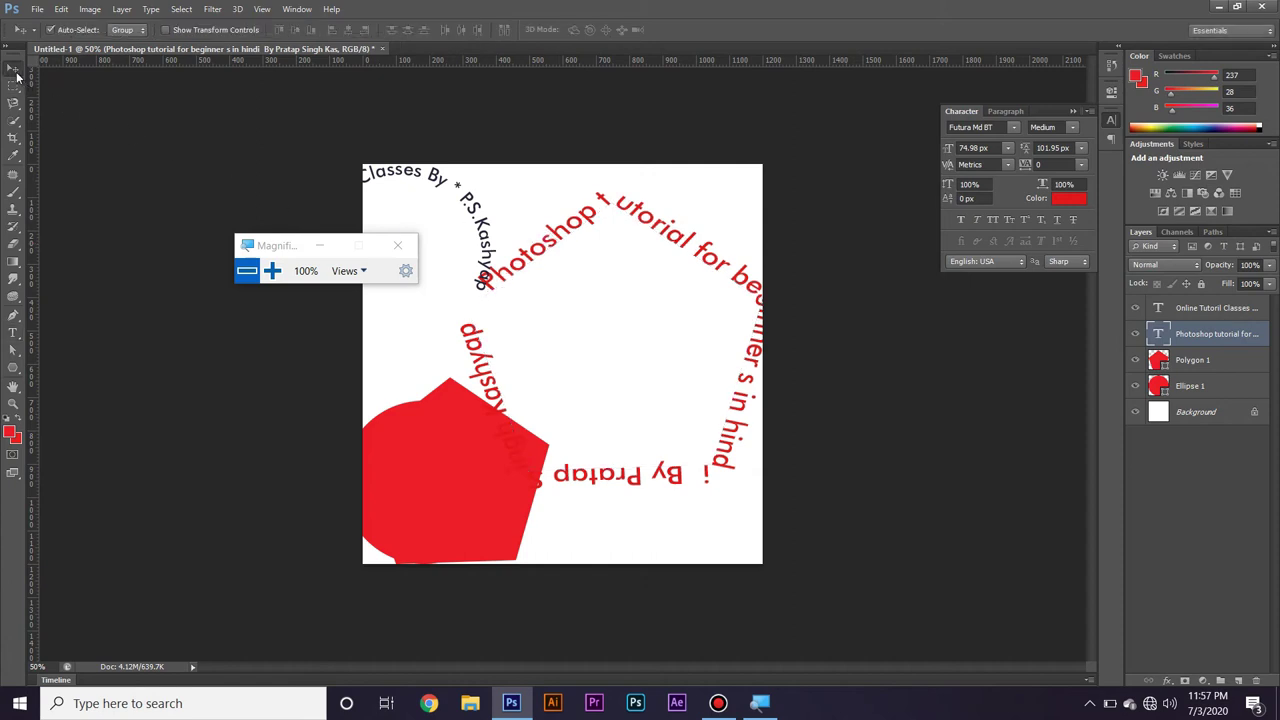
pyautogui.moveTo(447, 141); pyautogui.dragTo(605, 515)
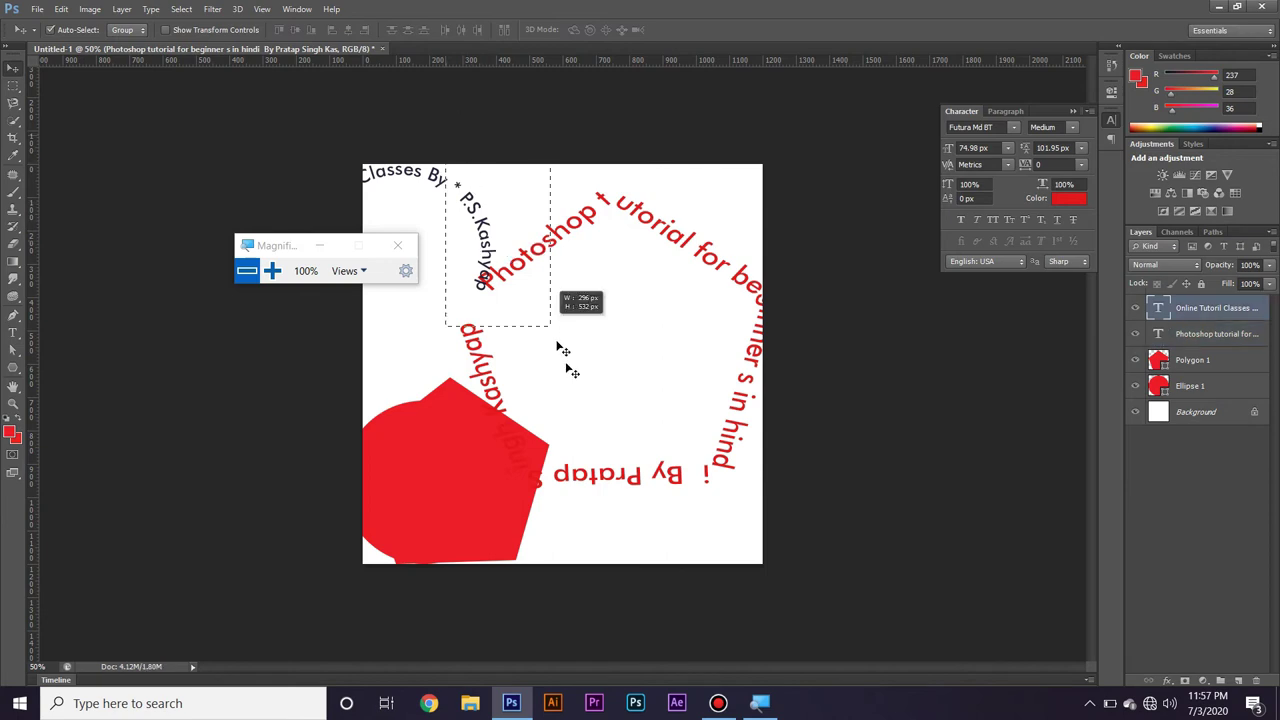
pyautogui.press('Delete')
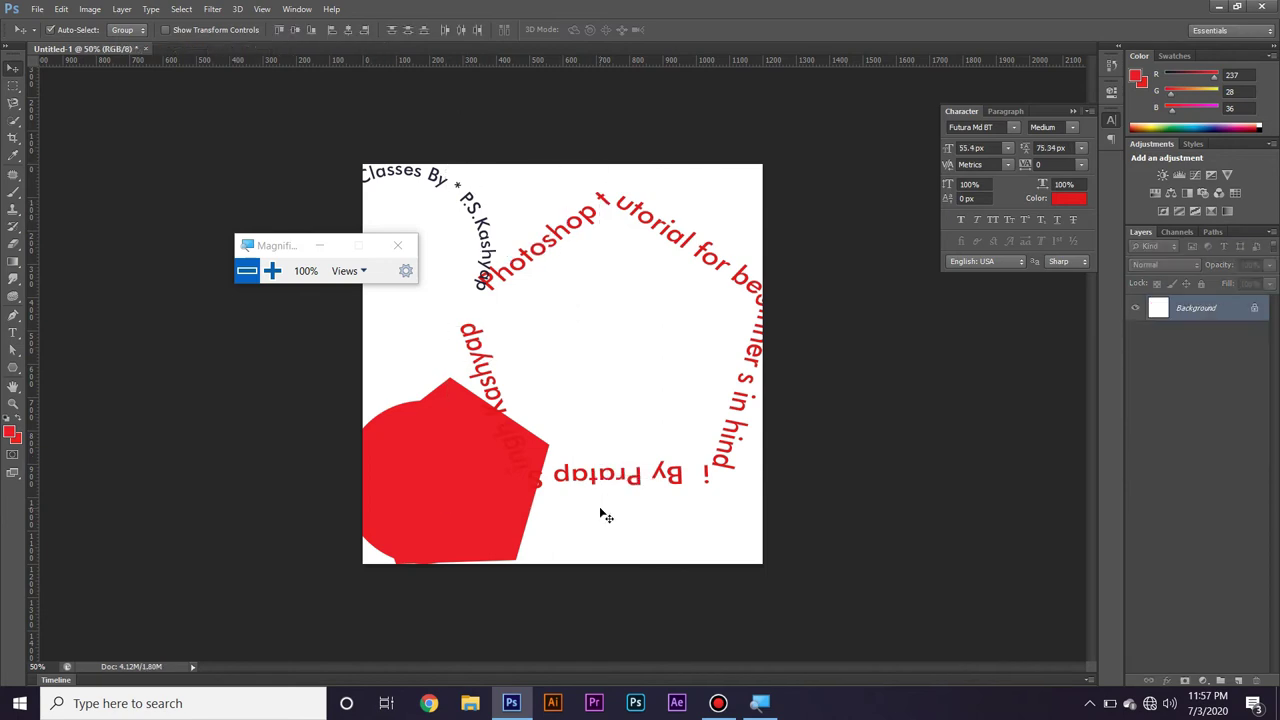
pyautogui.press('super+plus')
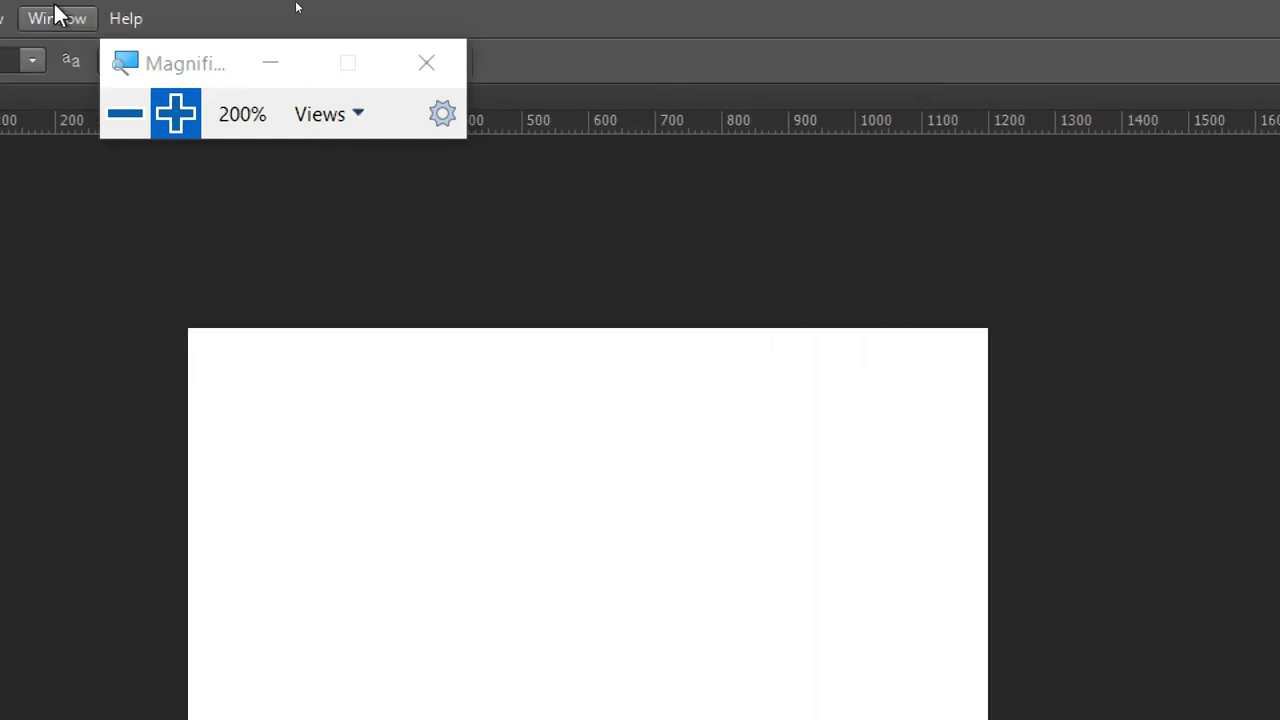
pyautogui.click(55, 18)
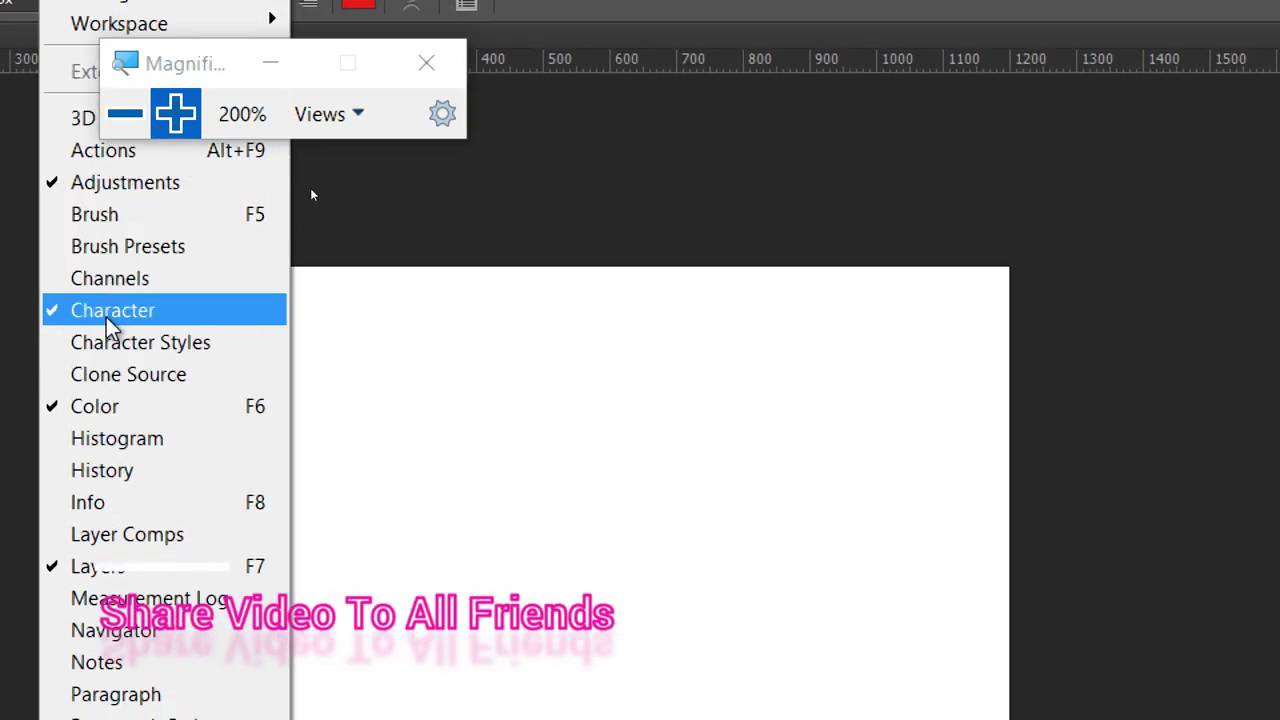
pyautogui.click(108, 318)
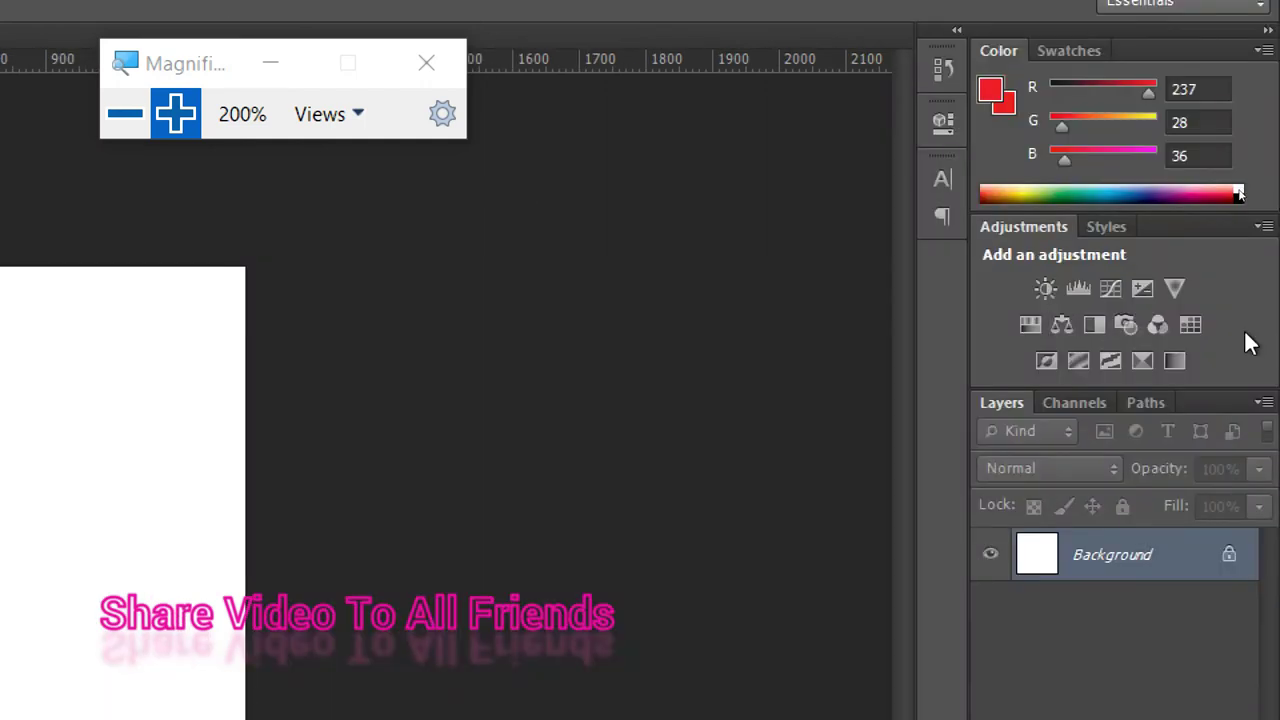
pyautogui.click(940, 182)
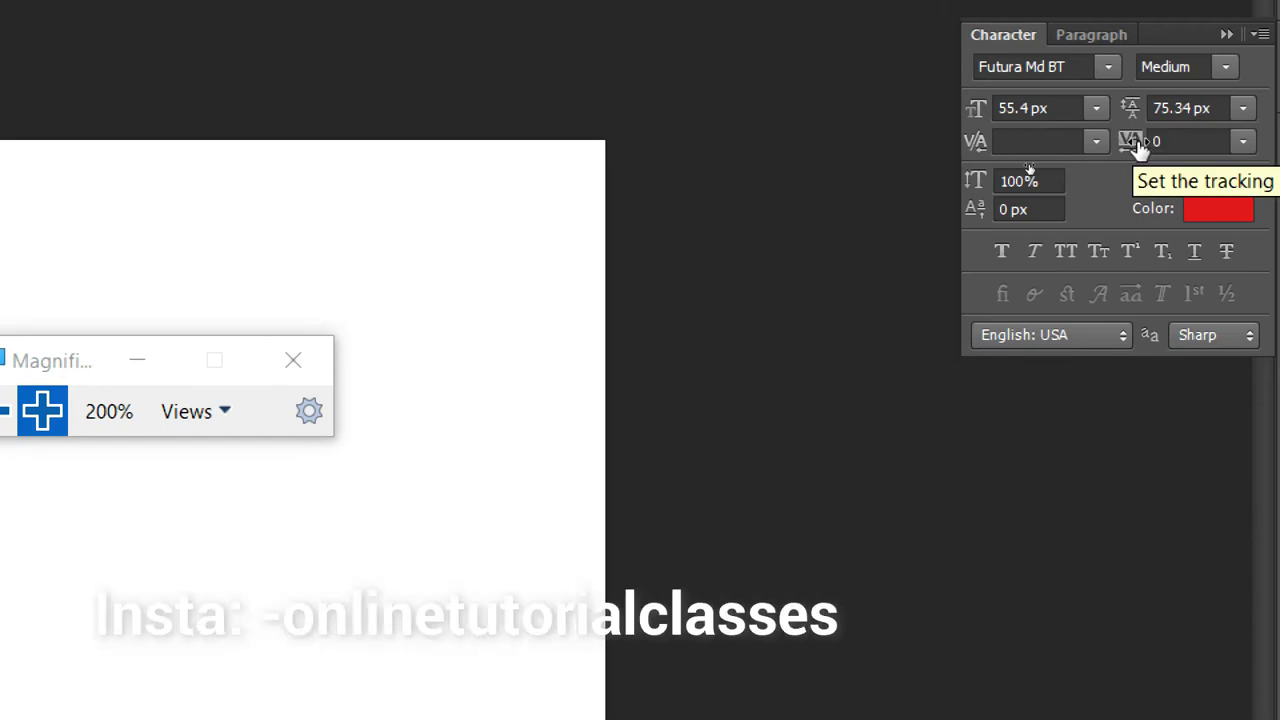
# Type the title 'Online Tutoril Classes' on the canvas, fixing a stray capital L
pyautogui.moveTo(58, 366); pyautogui.dragTo(58, 141)
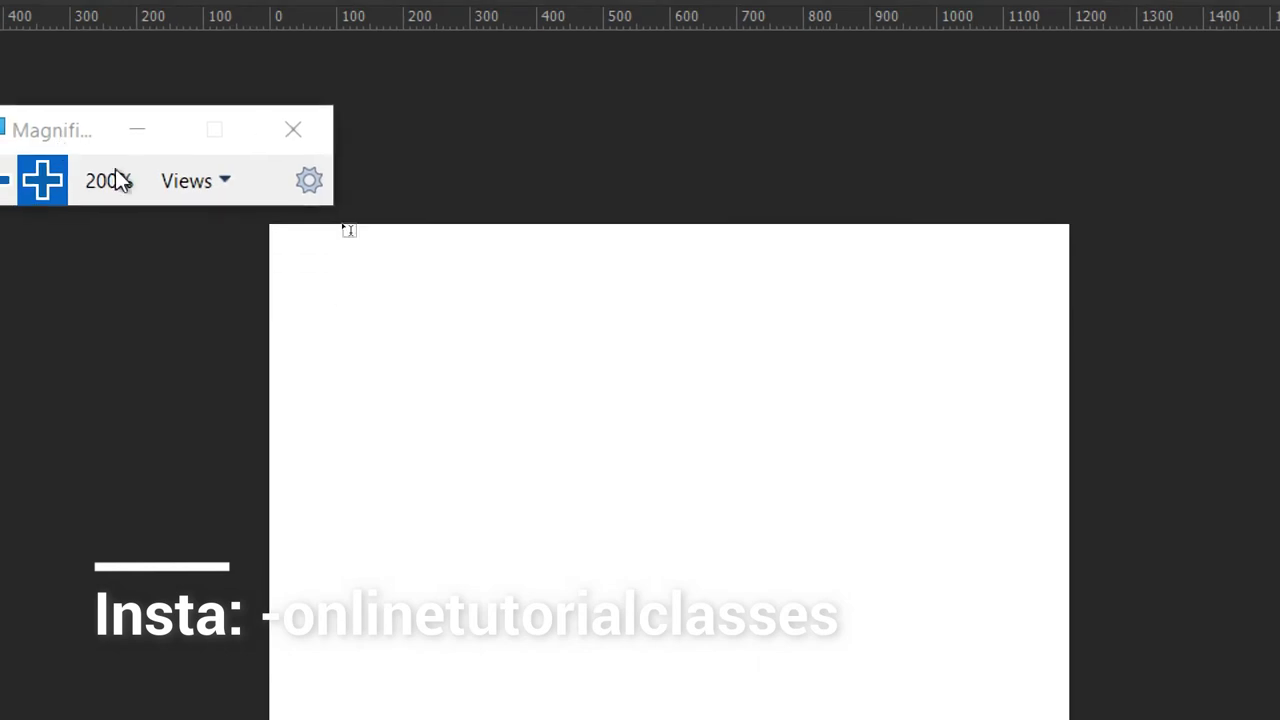
pyautogui.click(340, 530)
pyautogui.write('Online Tu ')
pyautogui.write('oril')
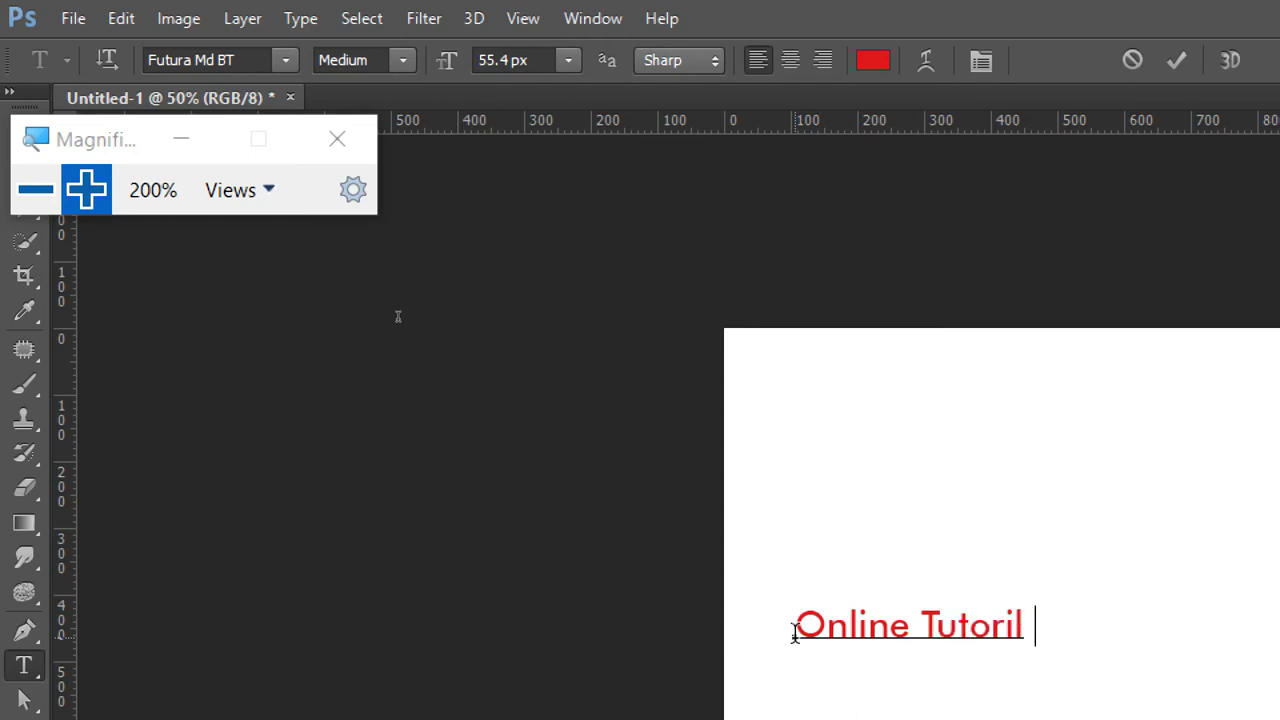
pyautogui.write(' CL')
pyautogui.press('BackSpace')
pyautogui.write('lasses')
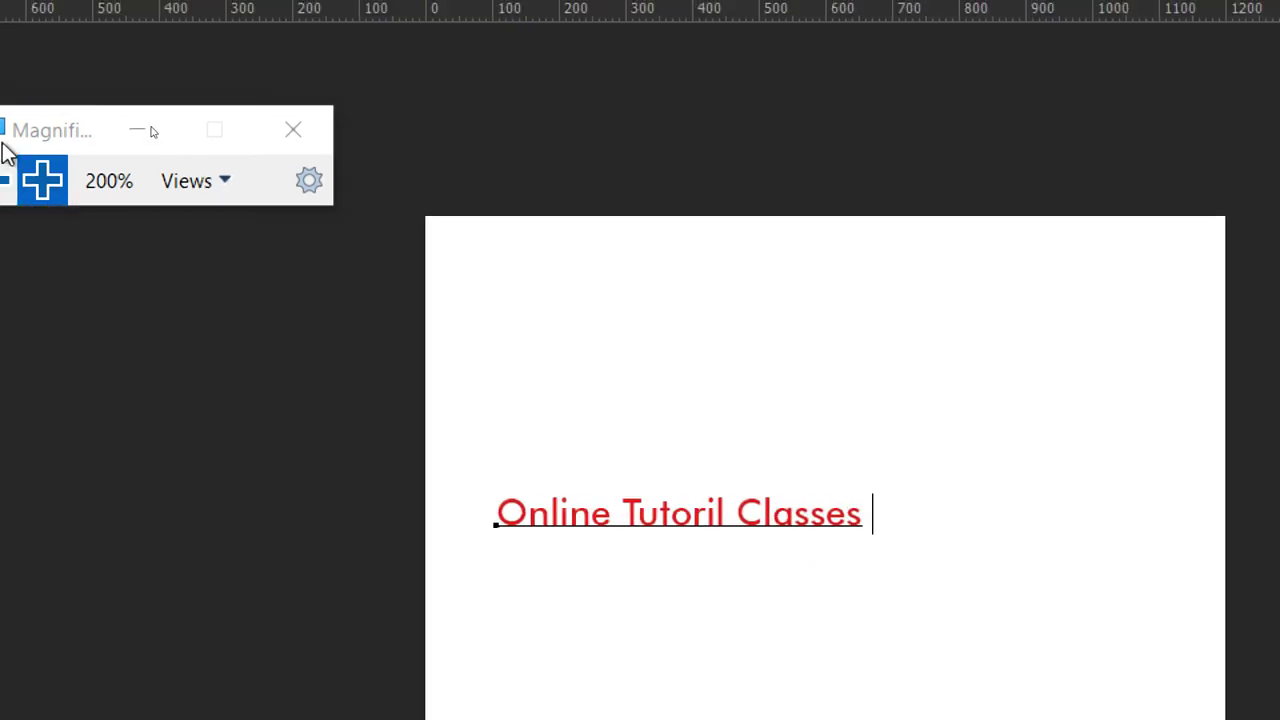
pyautogui.click(4, 180)
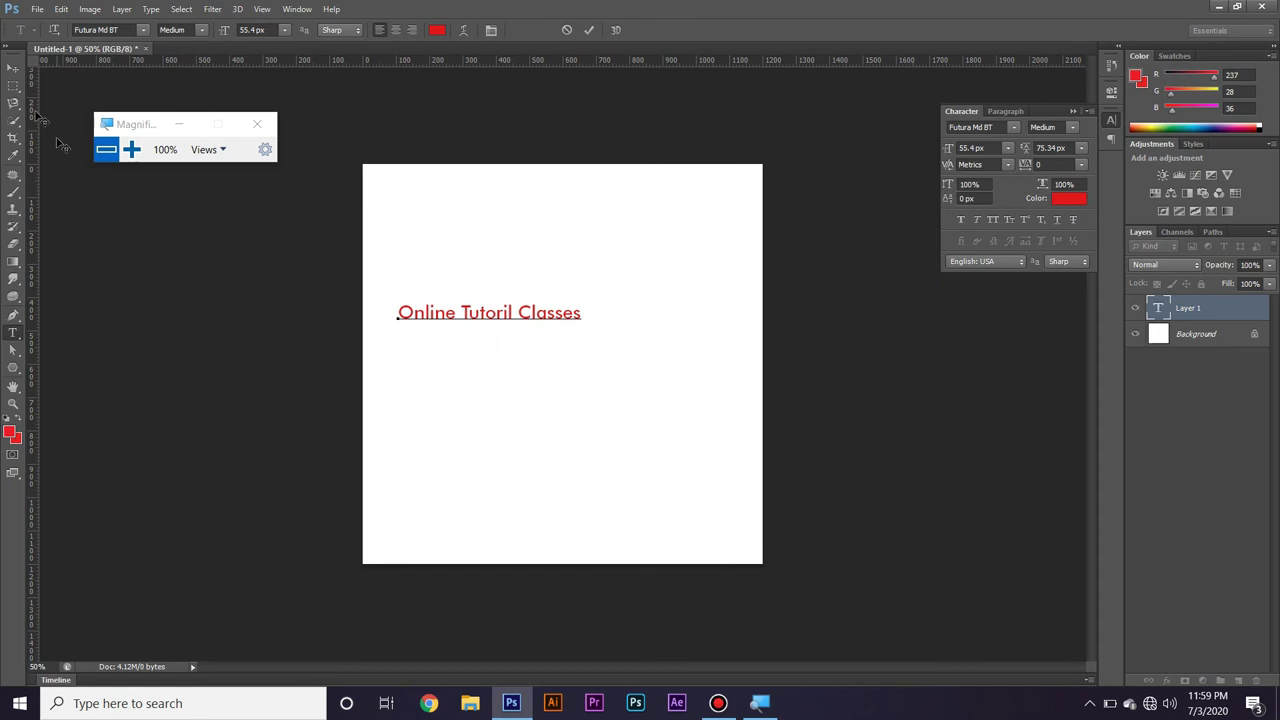
# Commit the title and scale it to about 107 px across the upper canvas
pyautogui.click(13, 70)
pyautogui.hotkey('ctrl', 't')
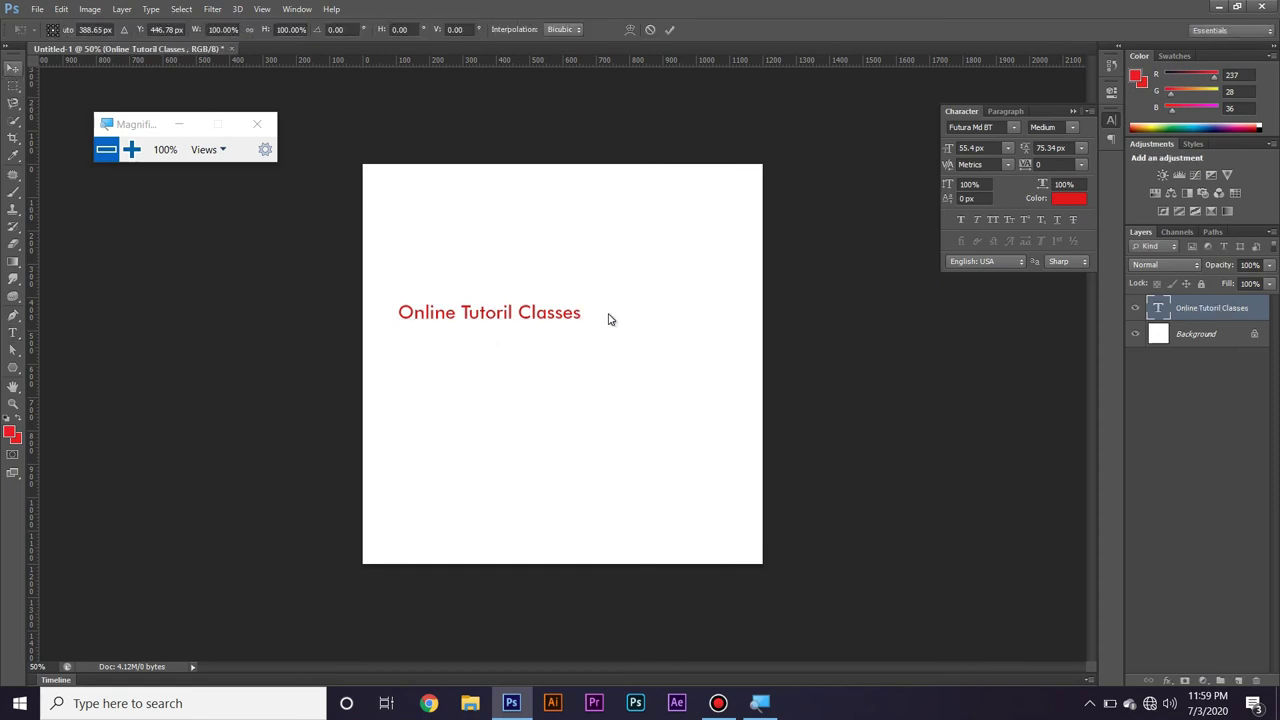
pyautogui.moveTo(589, 303); pyautogui.dragTo(686, 246)
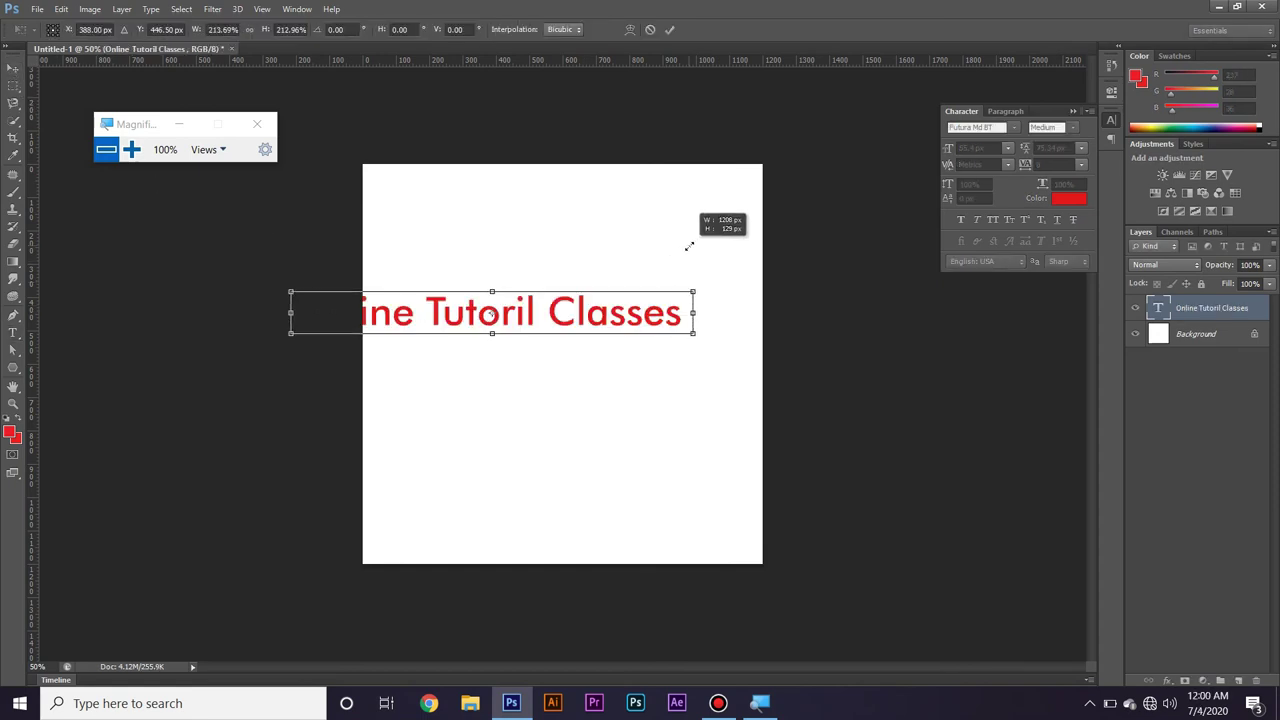
pyautogui.moveTo(606, 326); pyautogui.dragTo(669, 313)
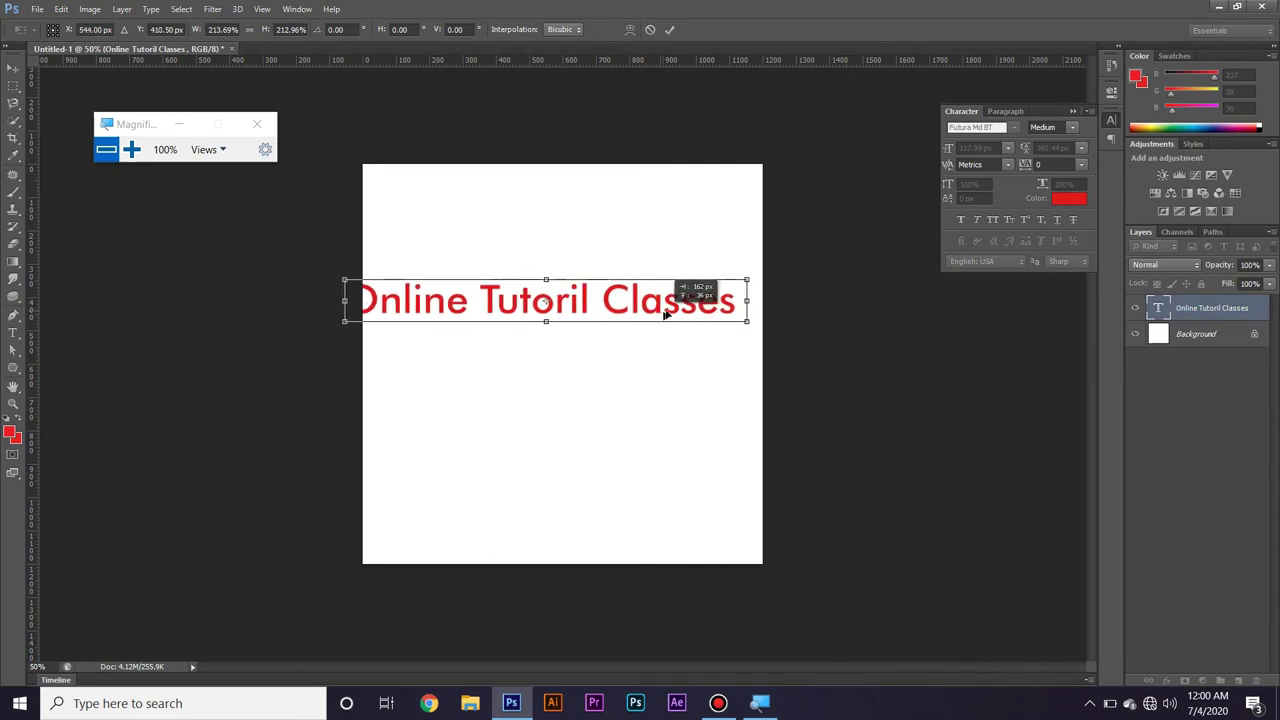
pyautogui.moveTo(755, 275); pyautogui.dragTo(738, 281)
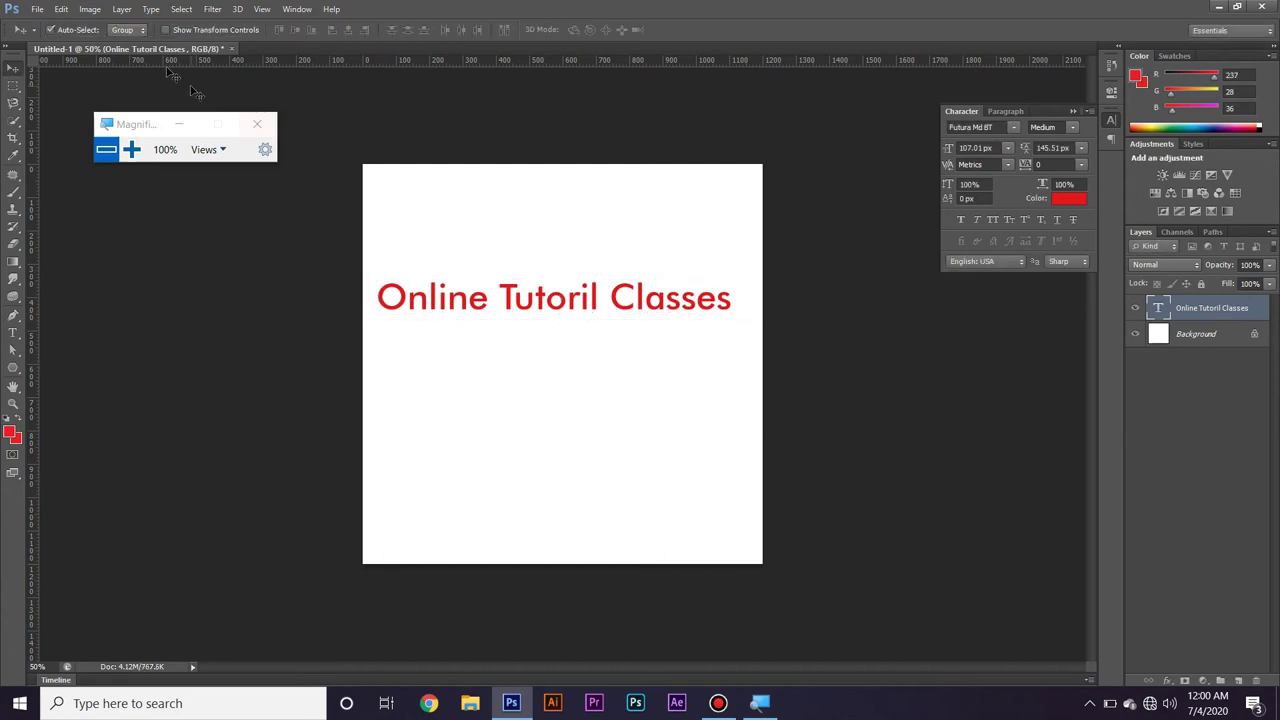
# Set the title font to Lemon/Milk and scale it down to about 83% to fit
pyautogui.press('t')
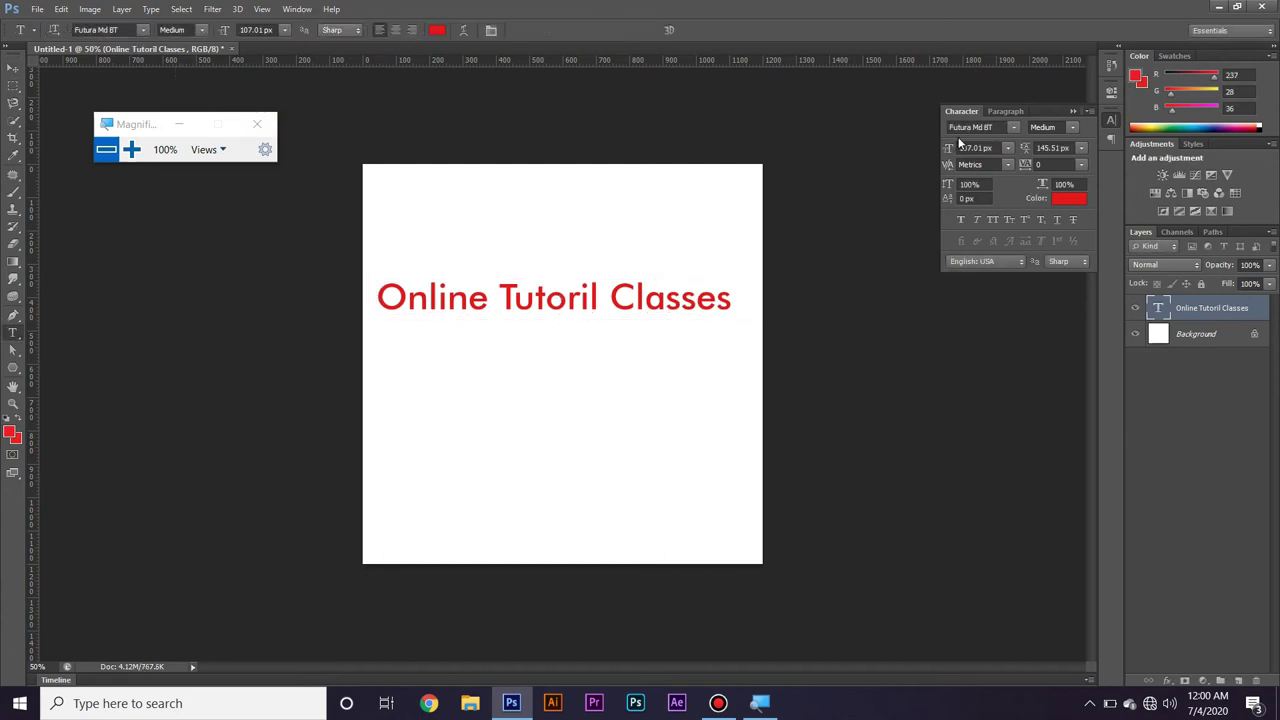
pyautogui.click(972, 127)
pyautogui.write('Lemon/Milk')
pyautogui.press('Return')
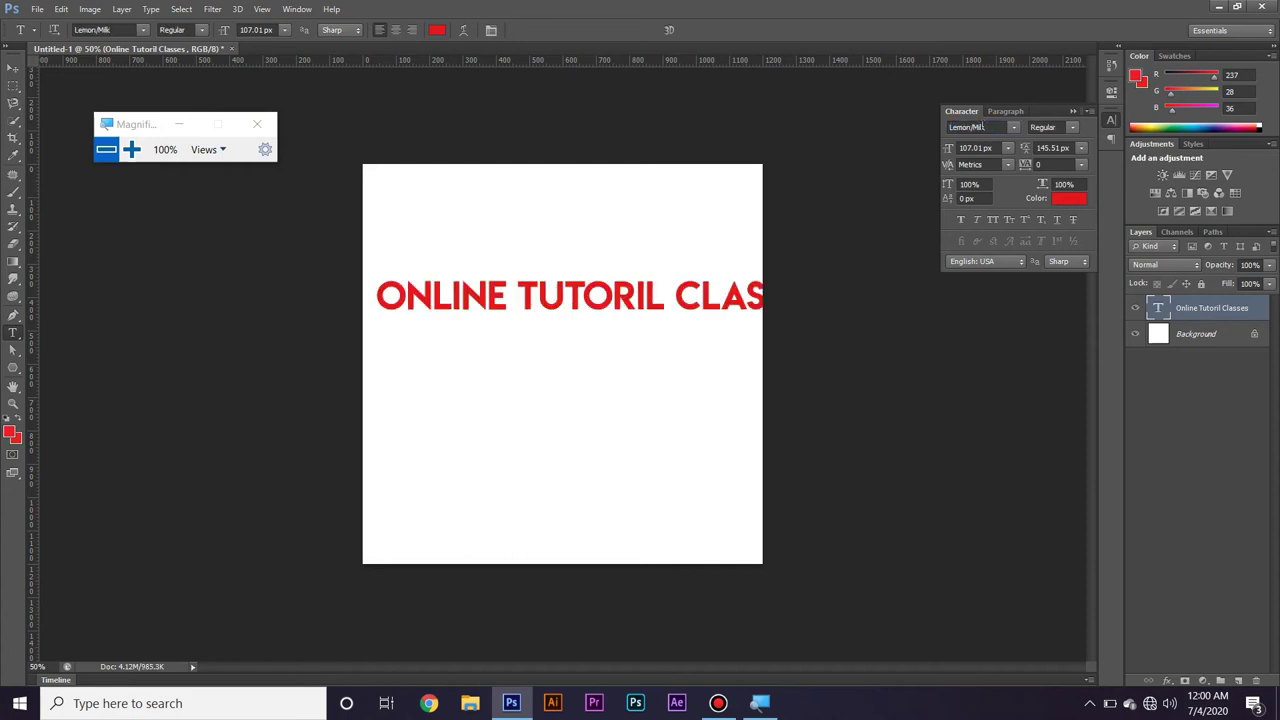
pyautogui.hotkey('ctrl', 't')
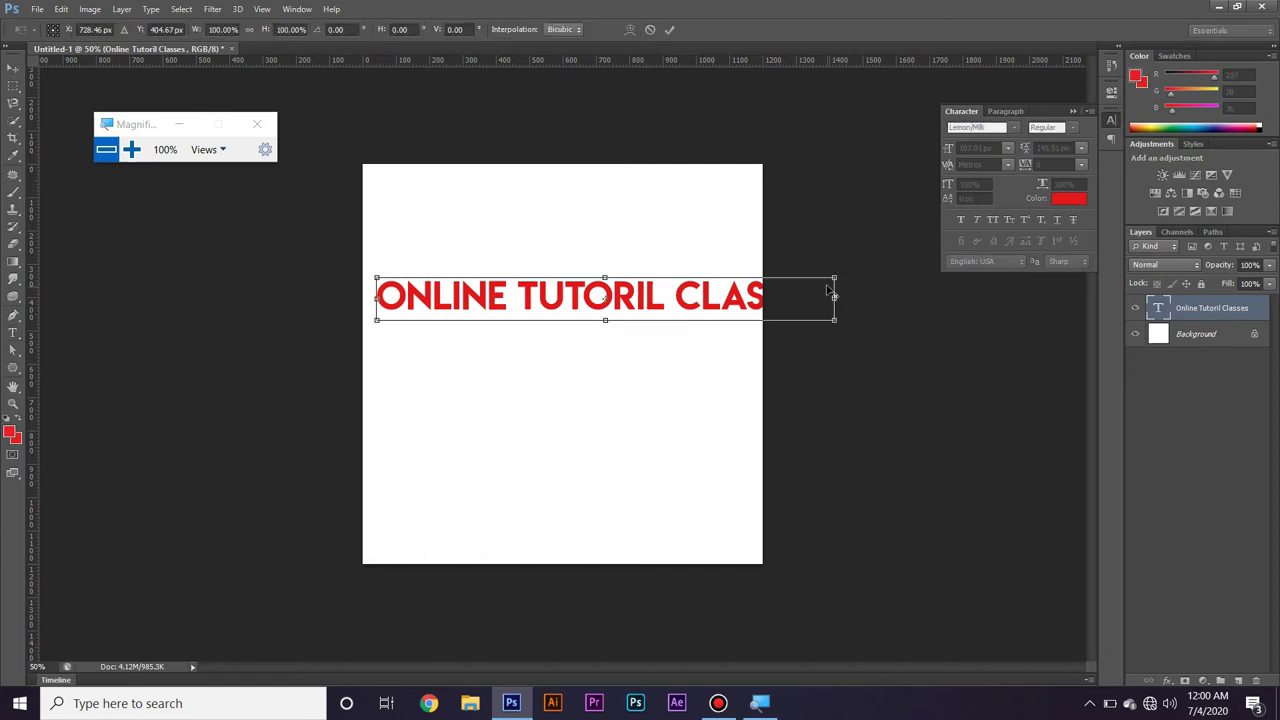
pyautogui.moveTo(834, 278); pyautogui.dragTo(756, 282)
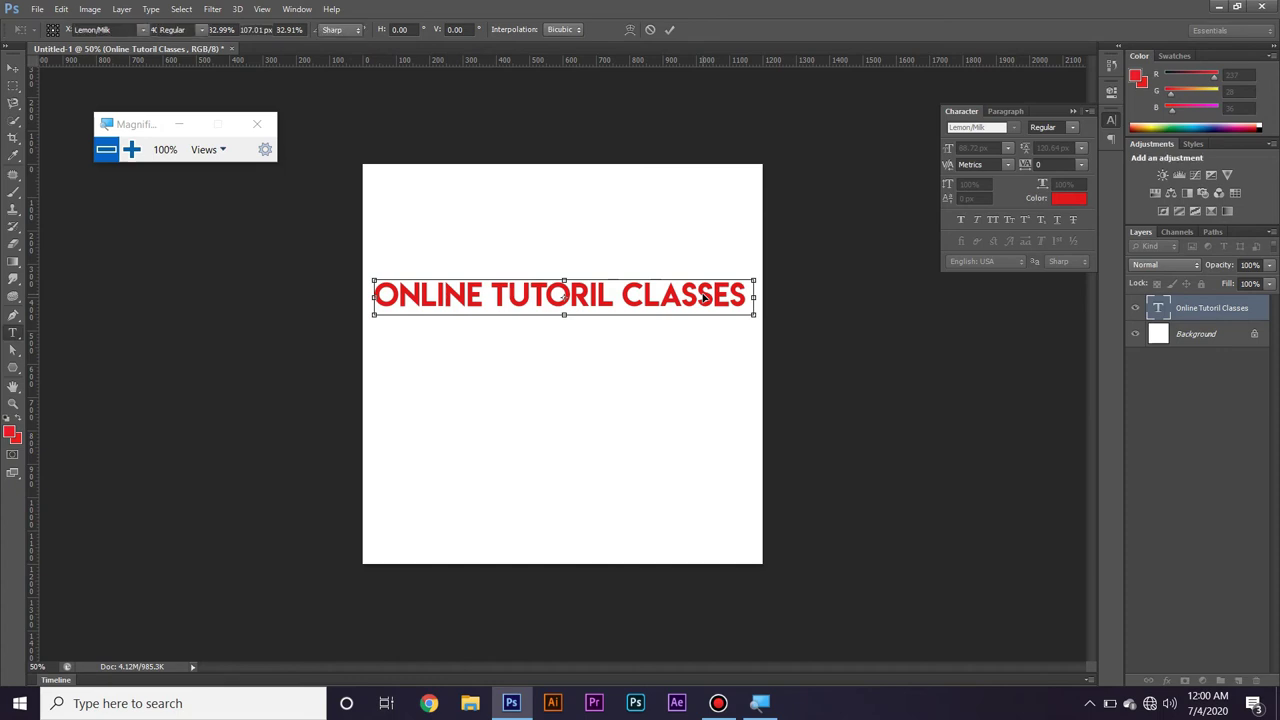
pyautogui.press('Return')
# Reselect the ONLINE TUTORIL CLASSES letters to review their character settings, then commit the title
pyautogui.click(13, 332)
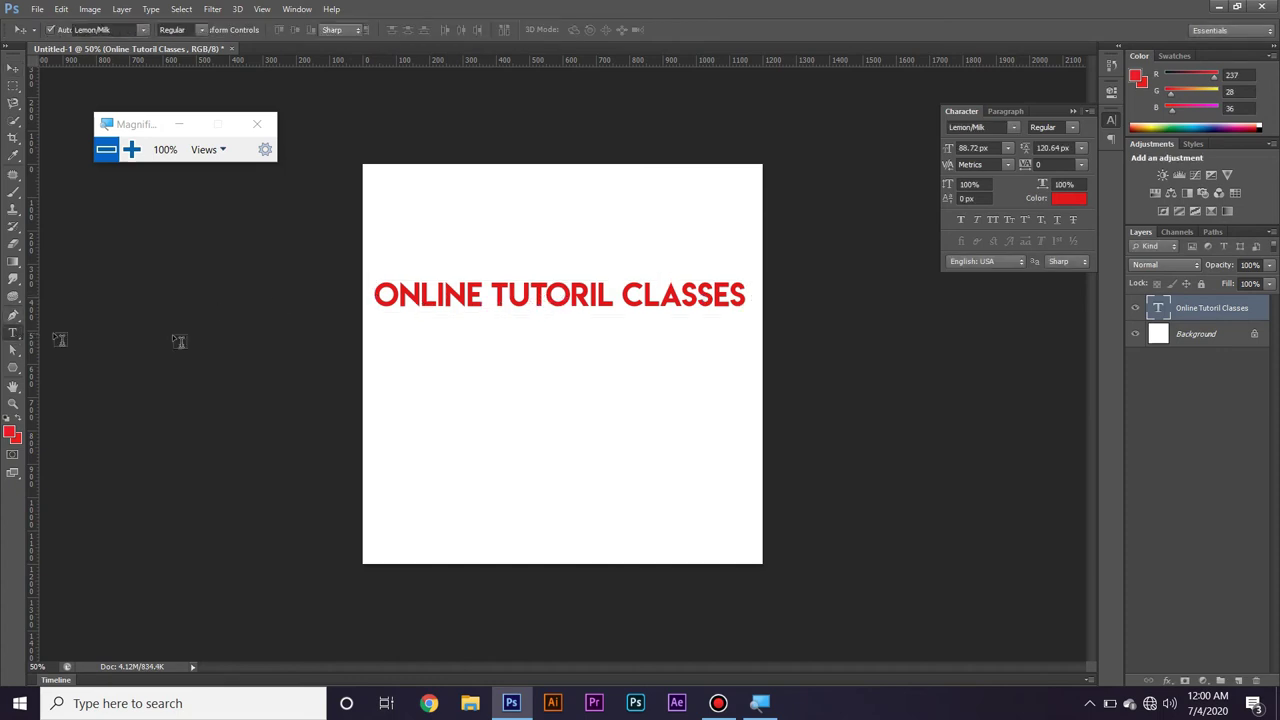
pyautogui.click(538, 300)
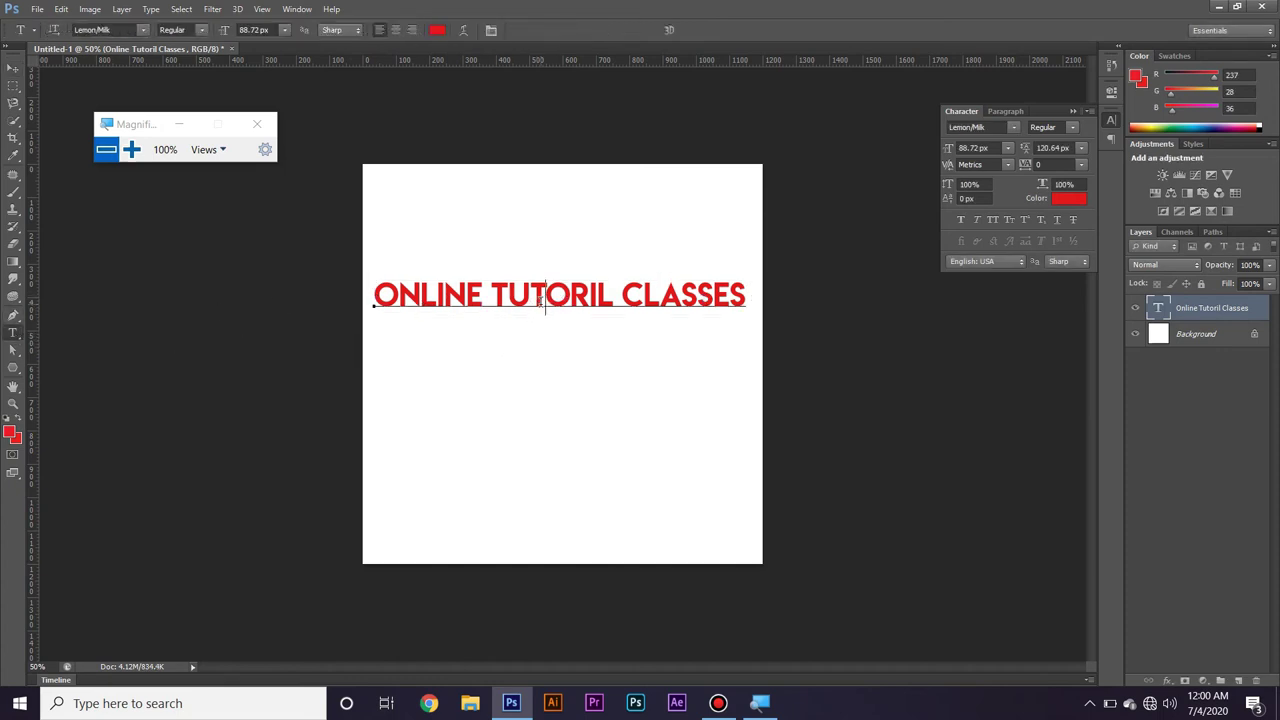
pyautogui.moveTo(383, 294); pyautogui.dragTo(770, 293)
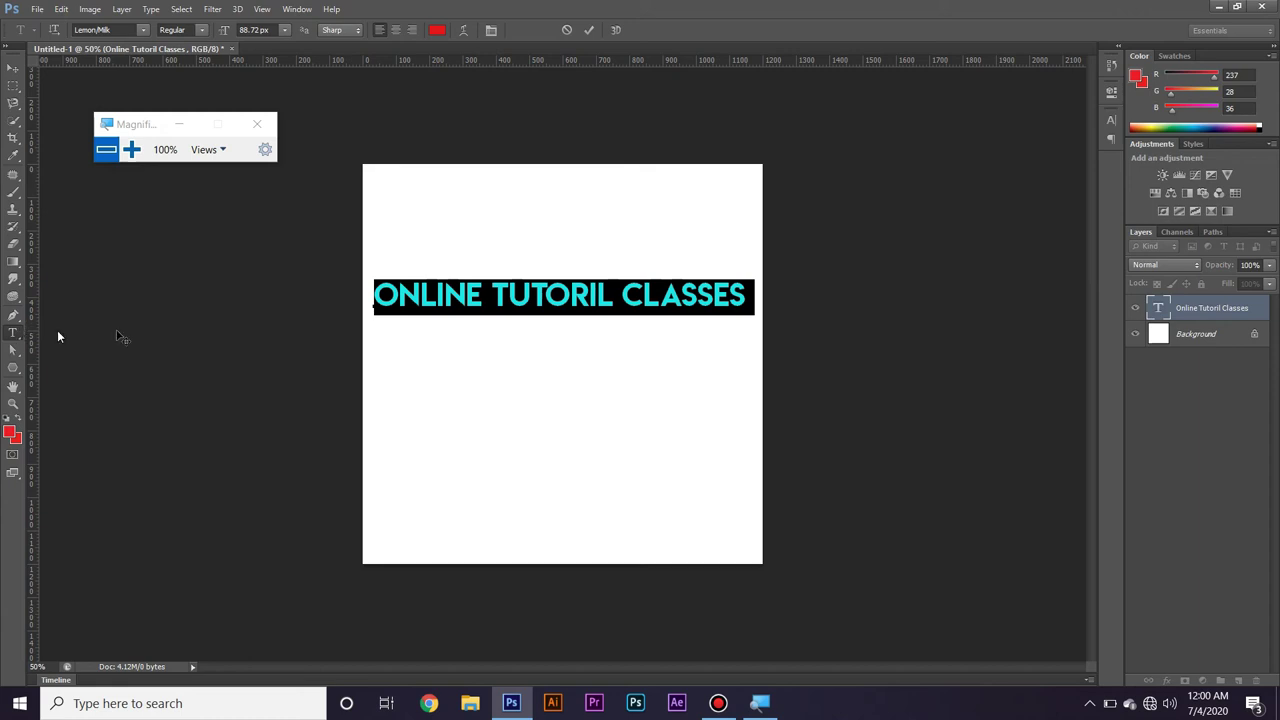
pyautogui.click(408, 298)
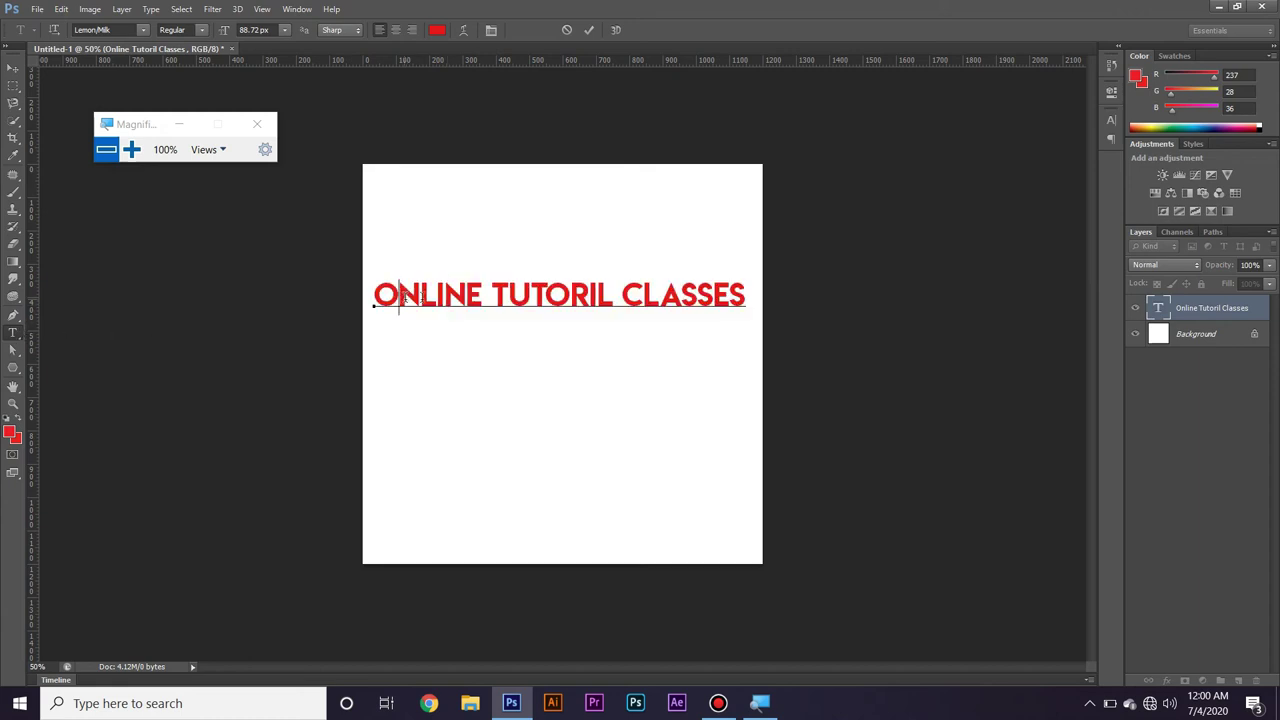
pyautogui.moveTo(399, 297); pyautogui.dragTo(711, 301)
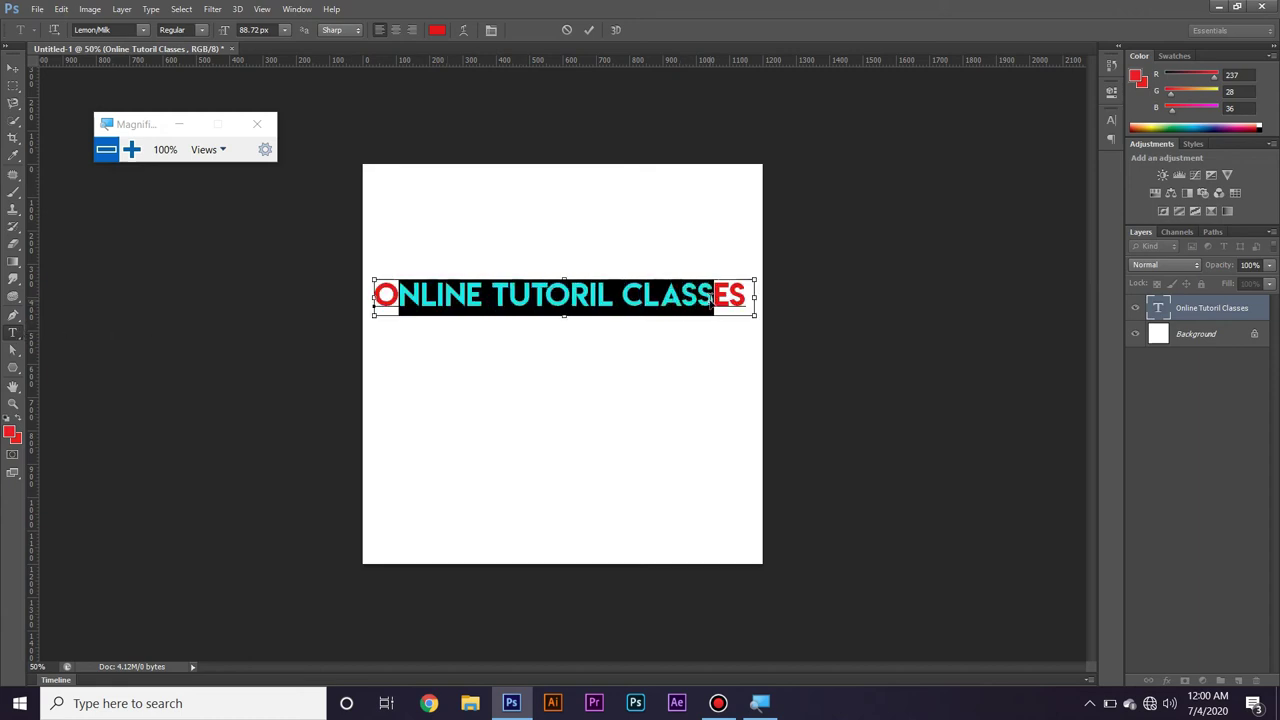
pyautogui.hotkey('ctrl', 't')
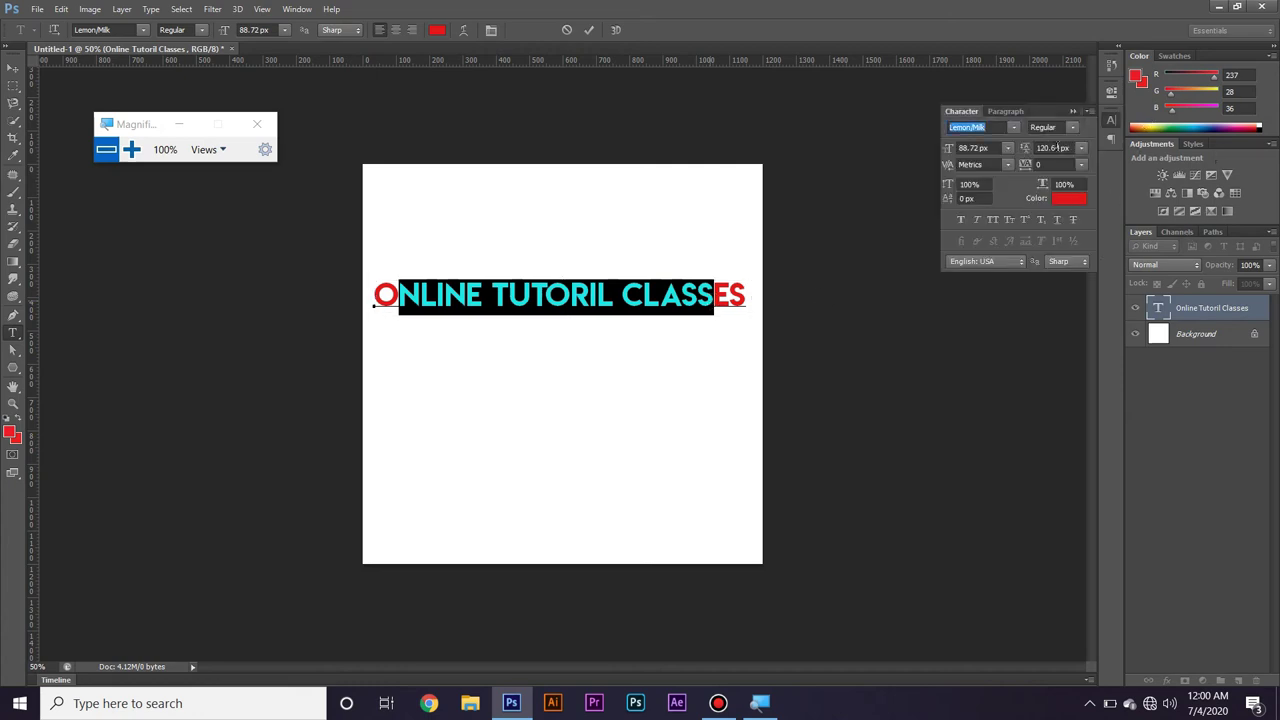
pyautogui.click(682, 292)
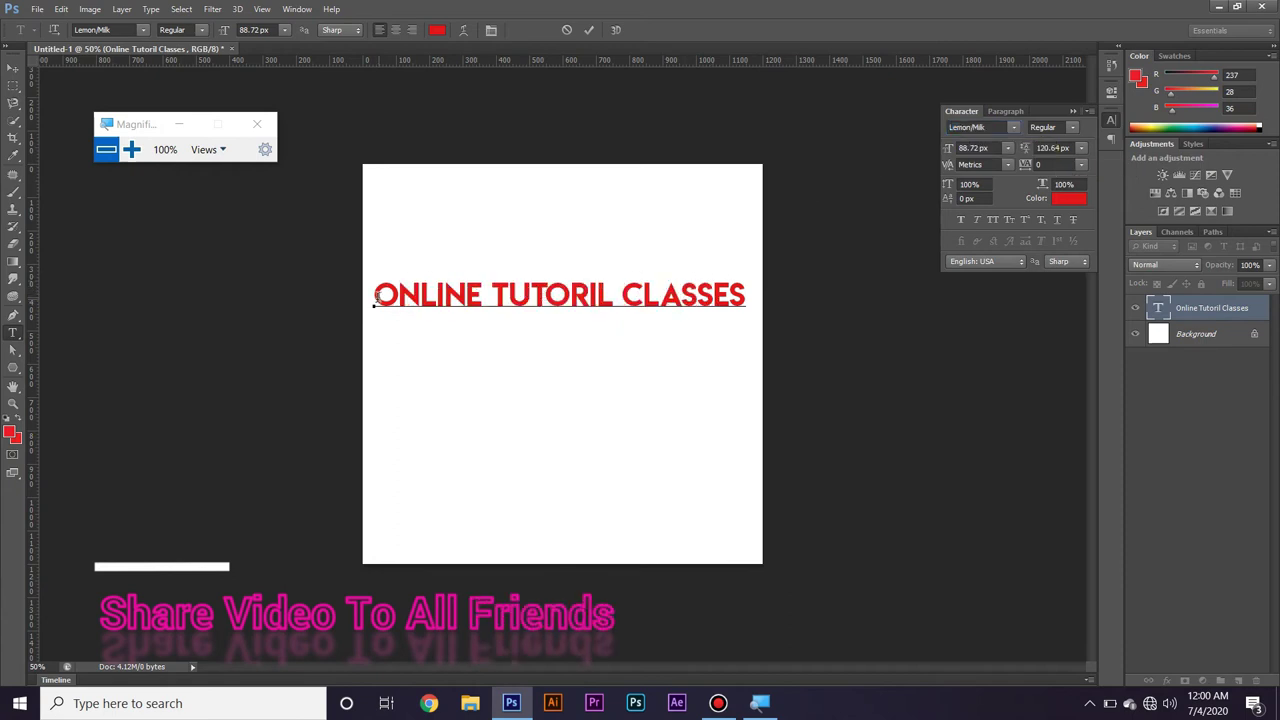
pyautogui.moveTo(375, 300); pyautogui.dragTo(746, 306)
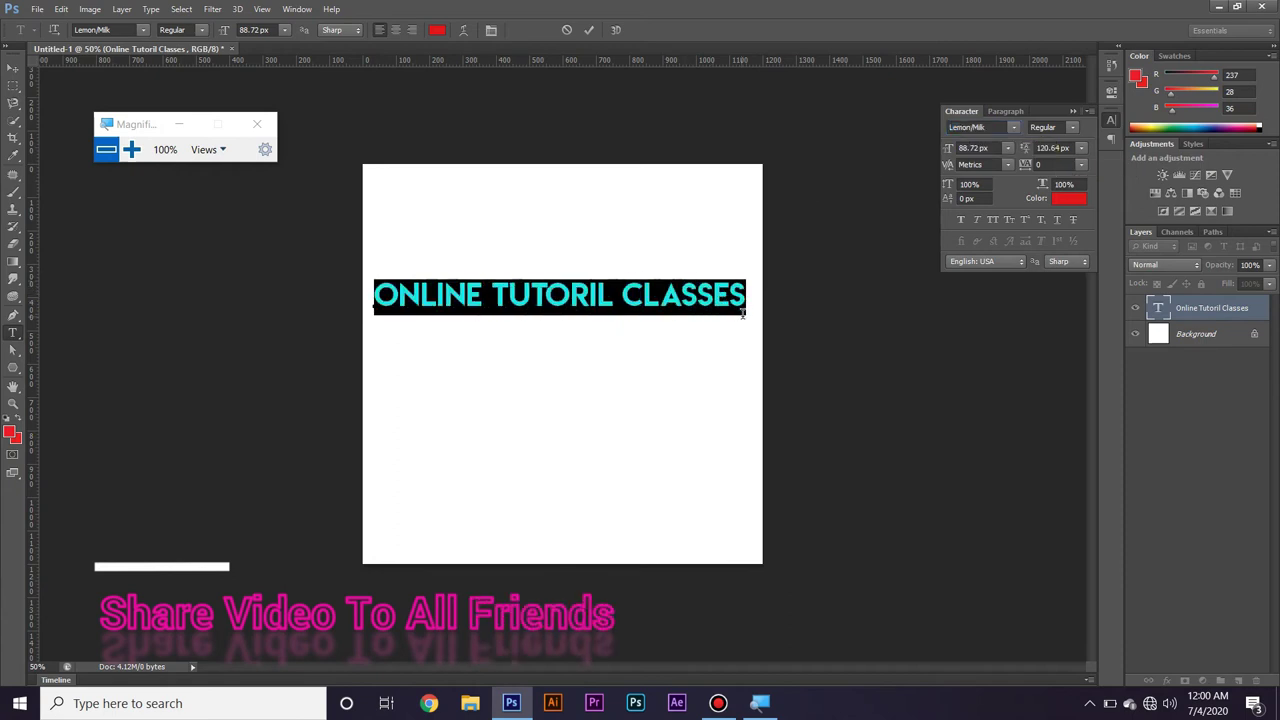
pyautogui.click(12, 66)
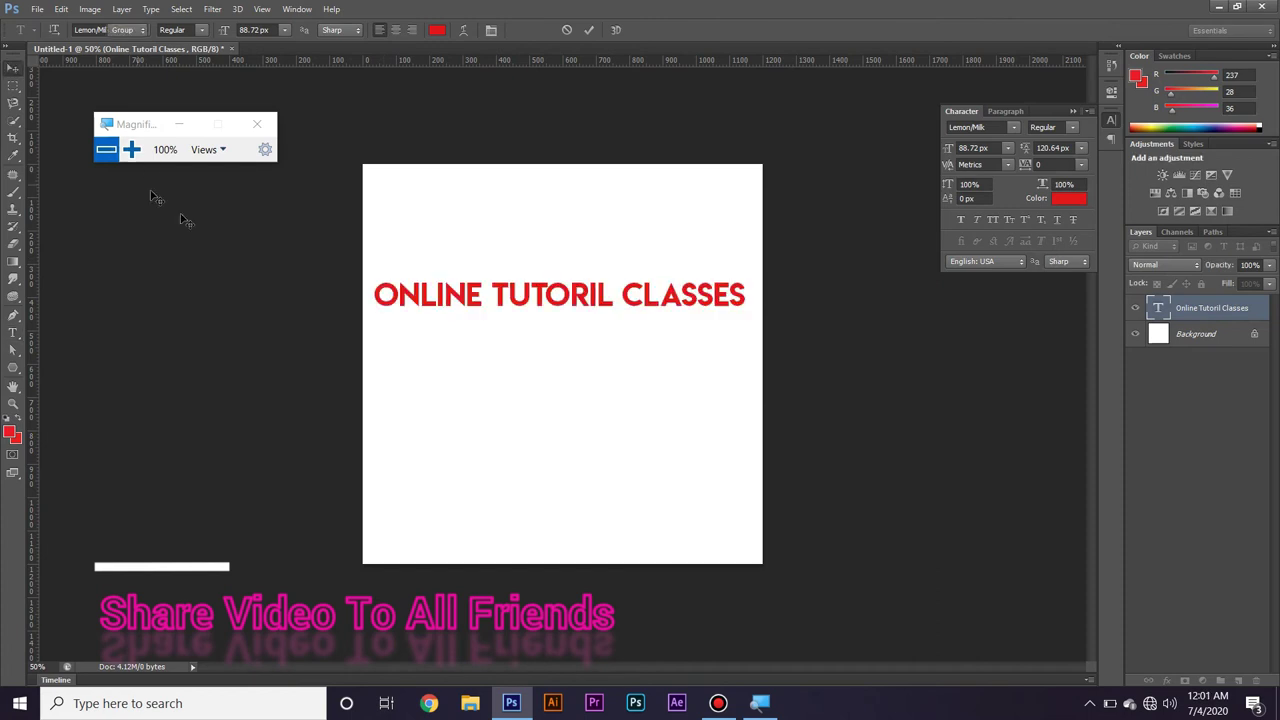
pyautogui.click(13, 368)
pyautogui.click(84, 370)
# Draw the red bar below the title and nudge it slightly up and left
pyautogui.moveTo(380, 319); pyautogui.dragTo(749, 340)
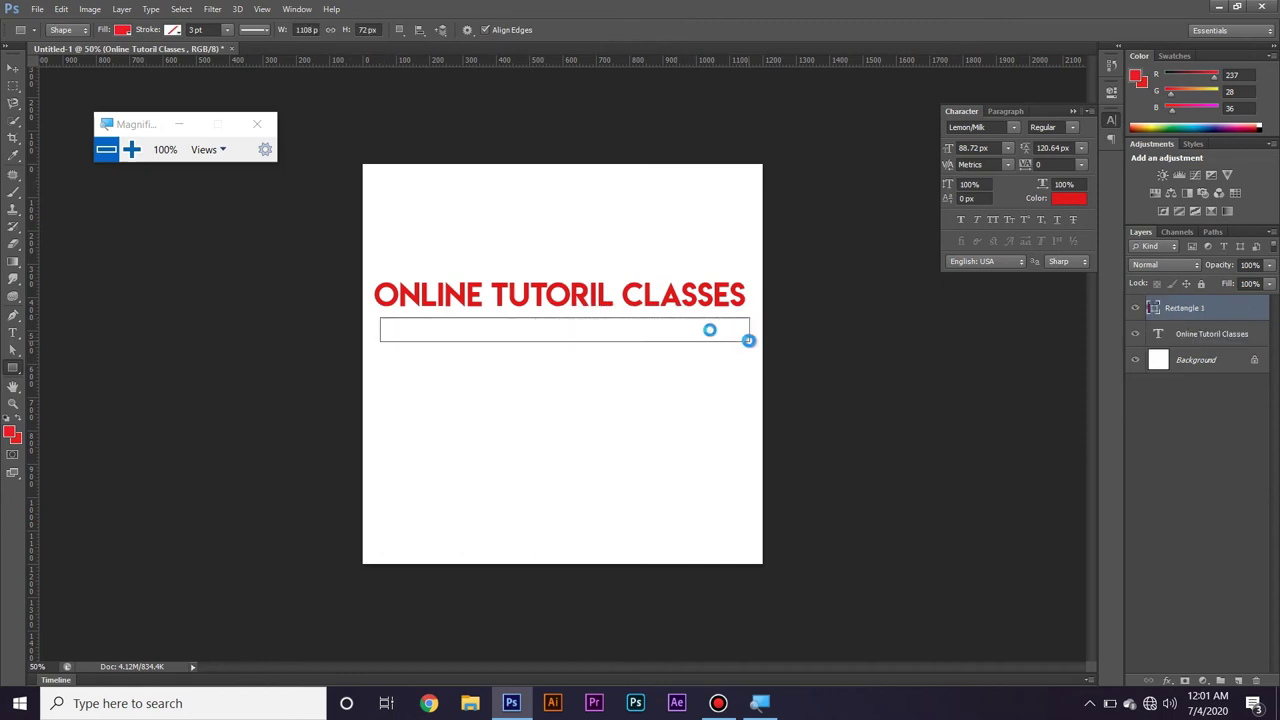
pyautogui.click(11, 65)
pyautogui.press('Up')
pyautogui.press('Up')
pyautogui.press('Up')
pyautogui.press('Up')
pyautogui.press('Up')
pyautogui.press('Left')
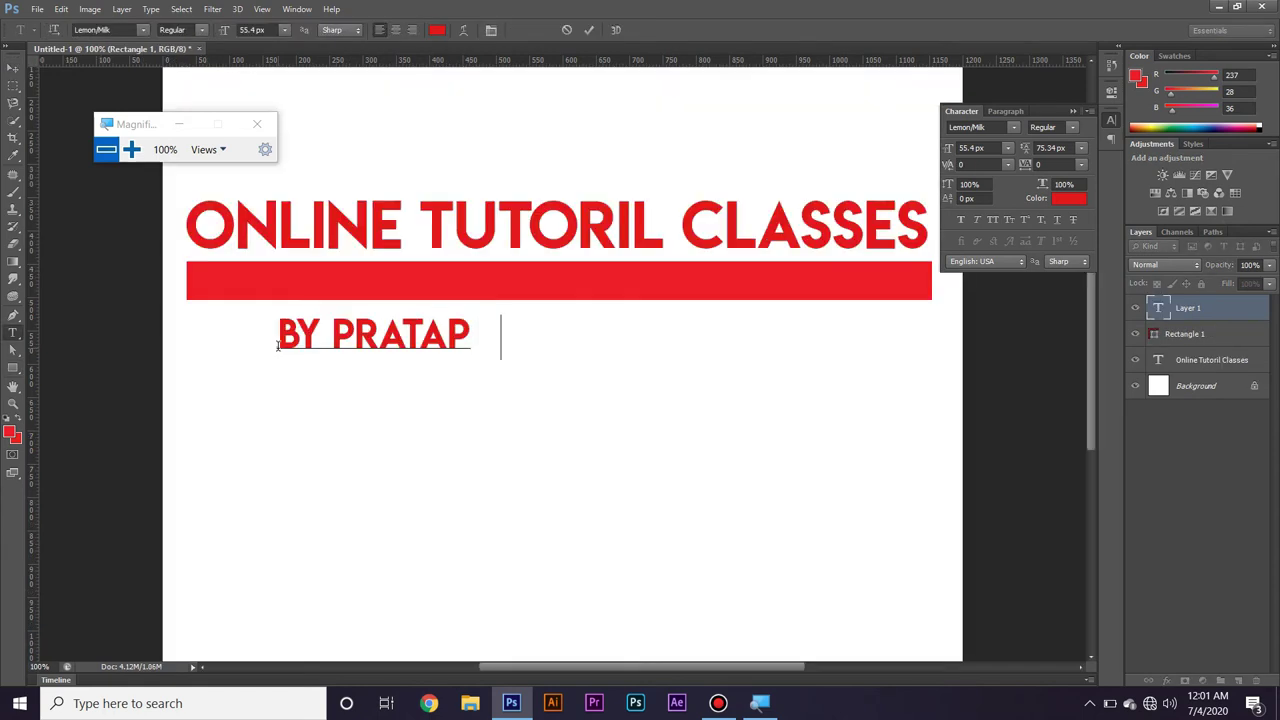
# Type the author's-name byline and reduce its font size
pyautogui.write('SINGH  ')
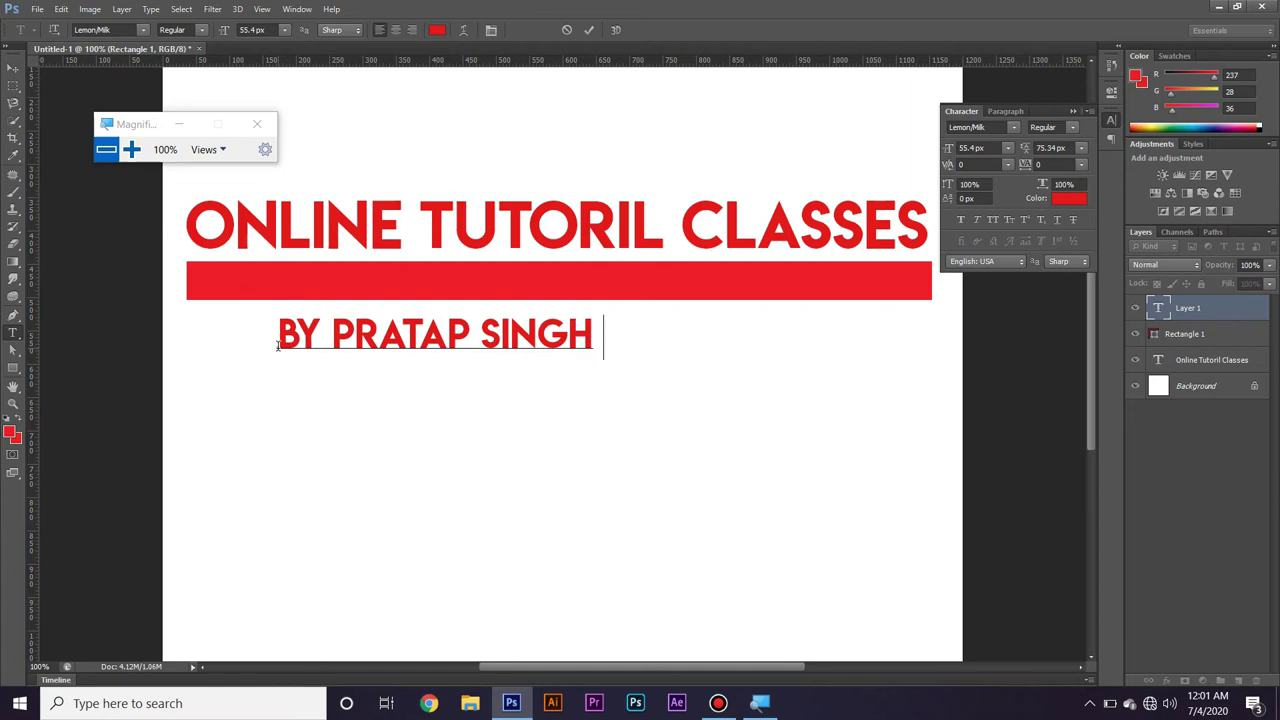
pyautogui.write('KASHYAP')
pyautogui.hotkey('ctrl', 'a')
pyautogui.hotkey('ctrl', 'shift', ',')
pyautogui.hotkey('ctrl', 'shift', ',')
pyautogui.hotkey('ctrl', 'shift', ',')
pyautogui.hotkey('ctrl', 'shift', ',')
pyautogui.hotkey('ctrl', 'shift', ',')
pyautogui.hotkey('ctrl', 'shift', ',')
pyautogui.hotkey('ctrl', 'shift', ',')
pyautogui.hotkey('ctrl', 'shift', ',')
pyautogui.hotkey('ctrl', 'shift', ',')
pyautogui.hotkey('ctrl', 'shift', ',')
pyautogui.hotkey('ctrl', 'shift', ',')
pyautogui.hotkey('ctrl', 'shift', ',')
pyautogui.hotkey('ctrl', 'shift', ',')
pyautogui.hotkey('ctrl', 'shift', ',')
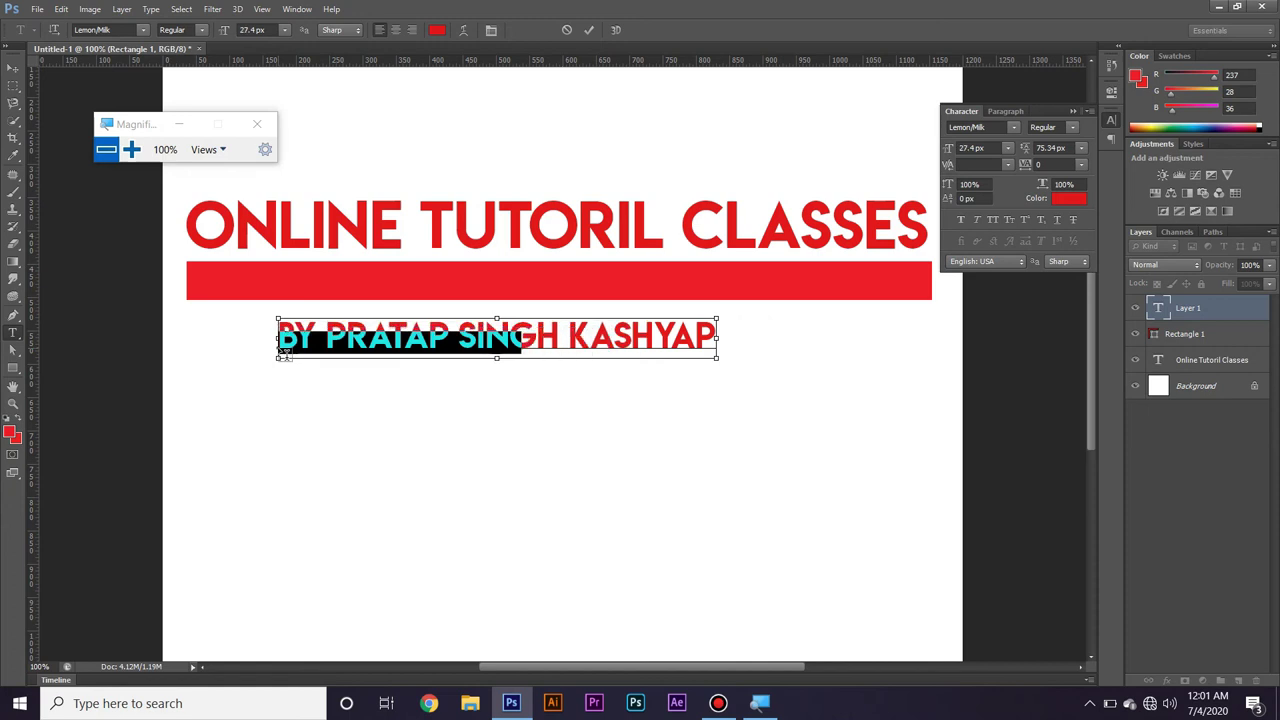
pyautogui.hotkey('ctrl', 'shift', ',')
pyautogui.hotkey('ctrl', 'shift', ',')
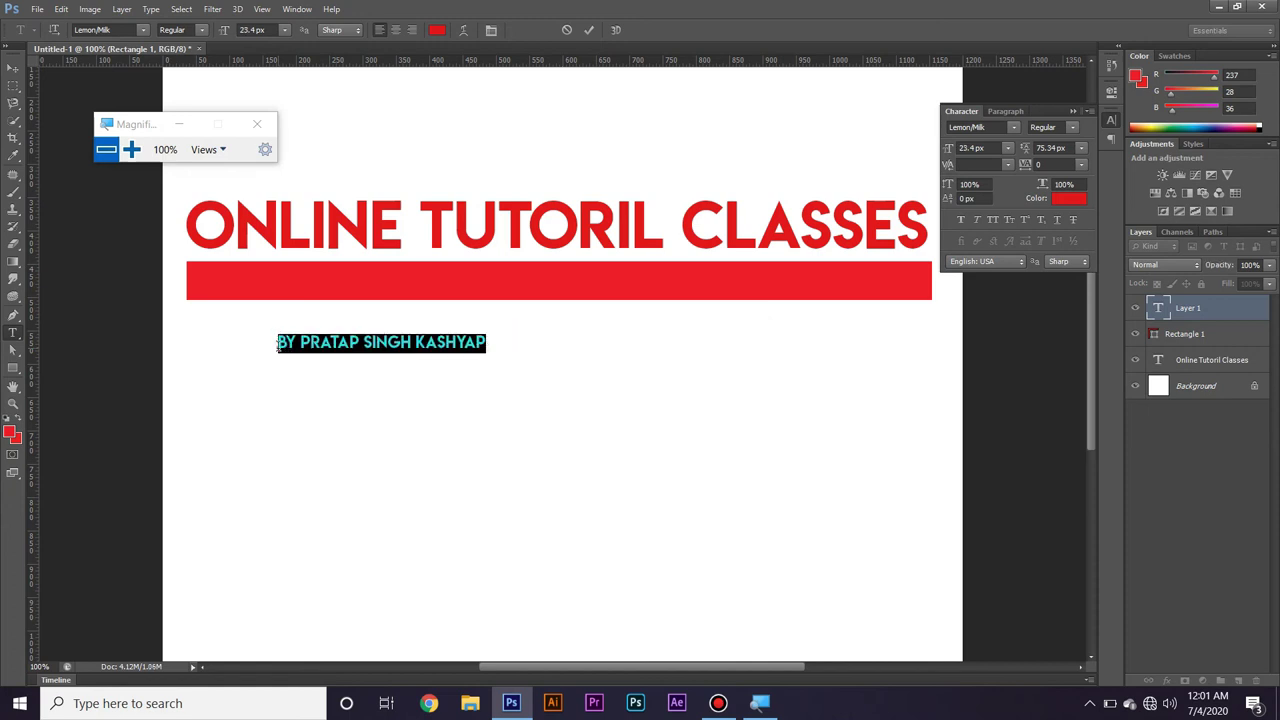
pyautogui.hotkey('ctrl', 'Return')
pyautogui.press('v')
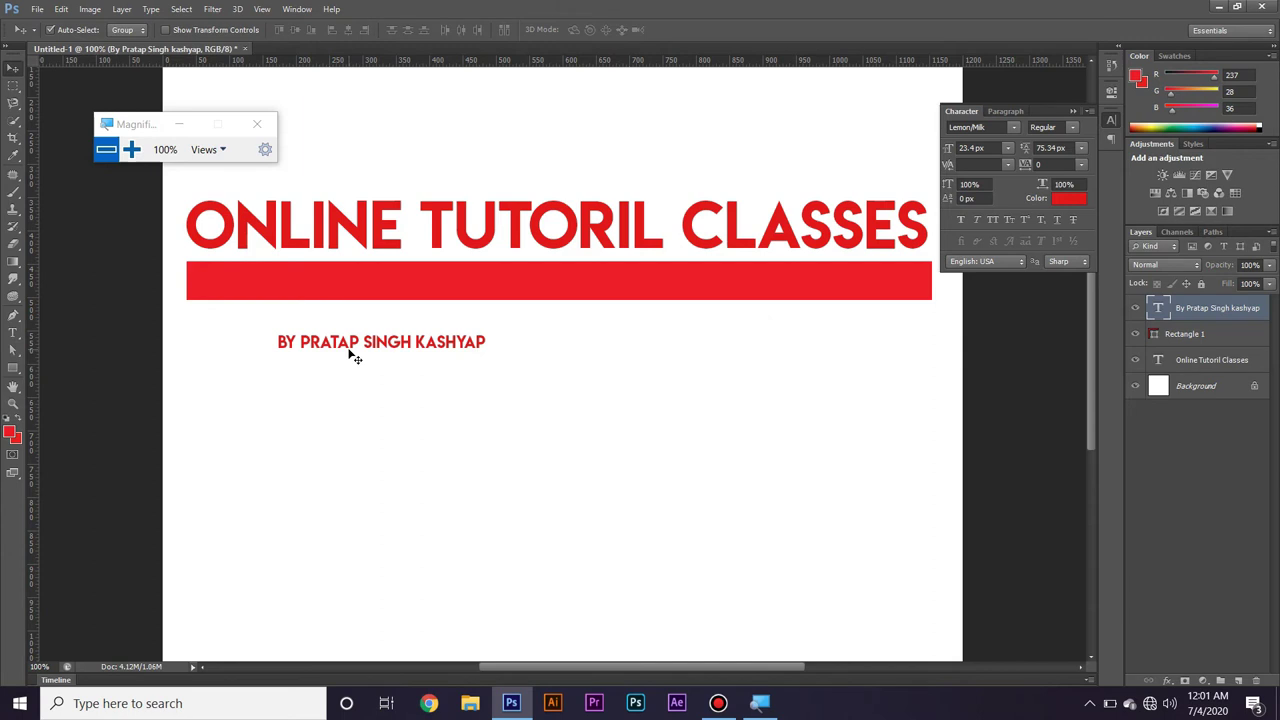
# Move the byline onto the red bar and enlarge it to about 140 percent
pyautogui.moveTo(355, 340); pyautogui.dragTo(383, 280)
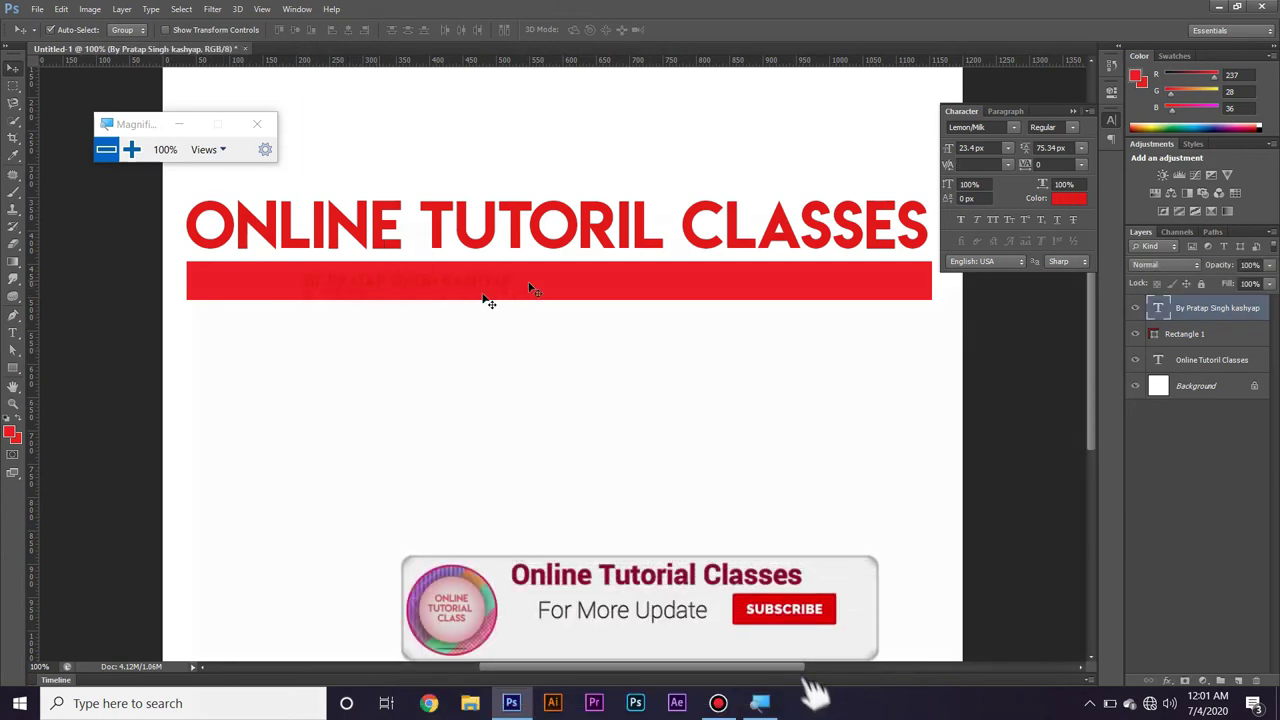
pyautogui.hotkey('ctrl', 't')
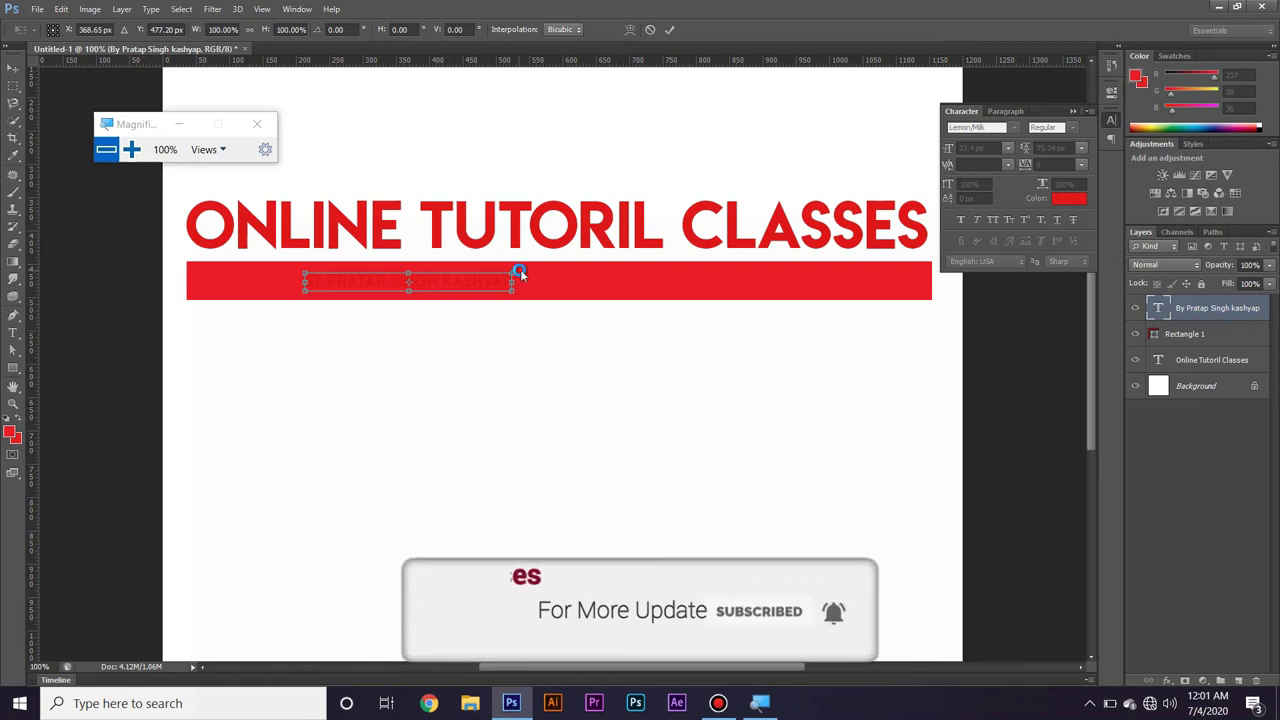
pyautogui.moveTo(516, 271); pyautogui.dragTo(557, 266)
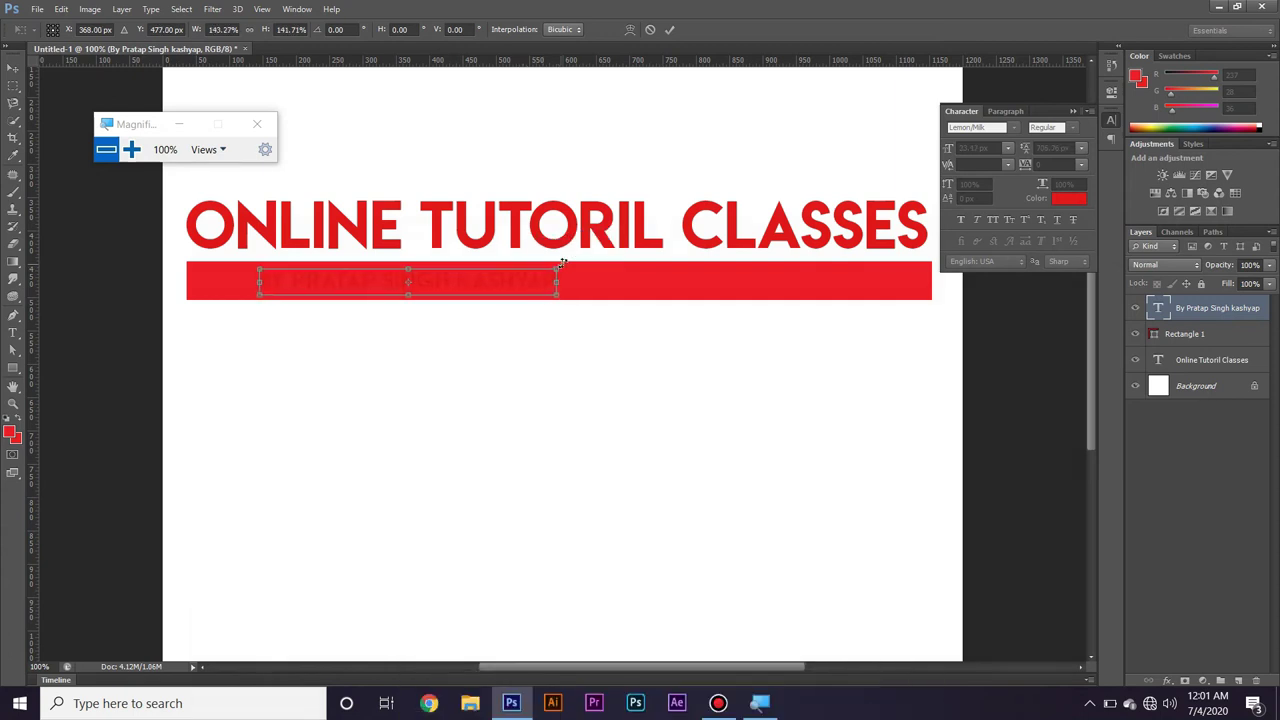
pyautogui.press('Return')
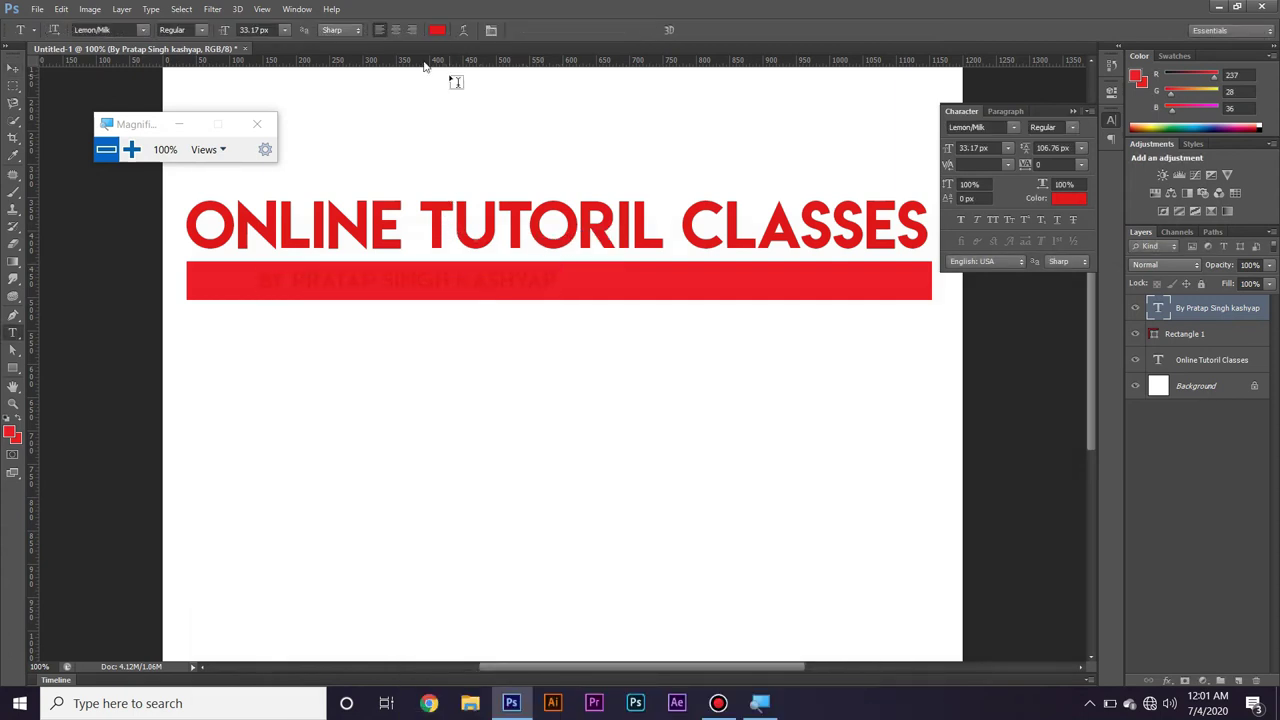
# Set the byline text colour to white
pyautogui.click(432, 30)
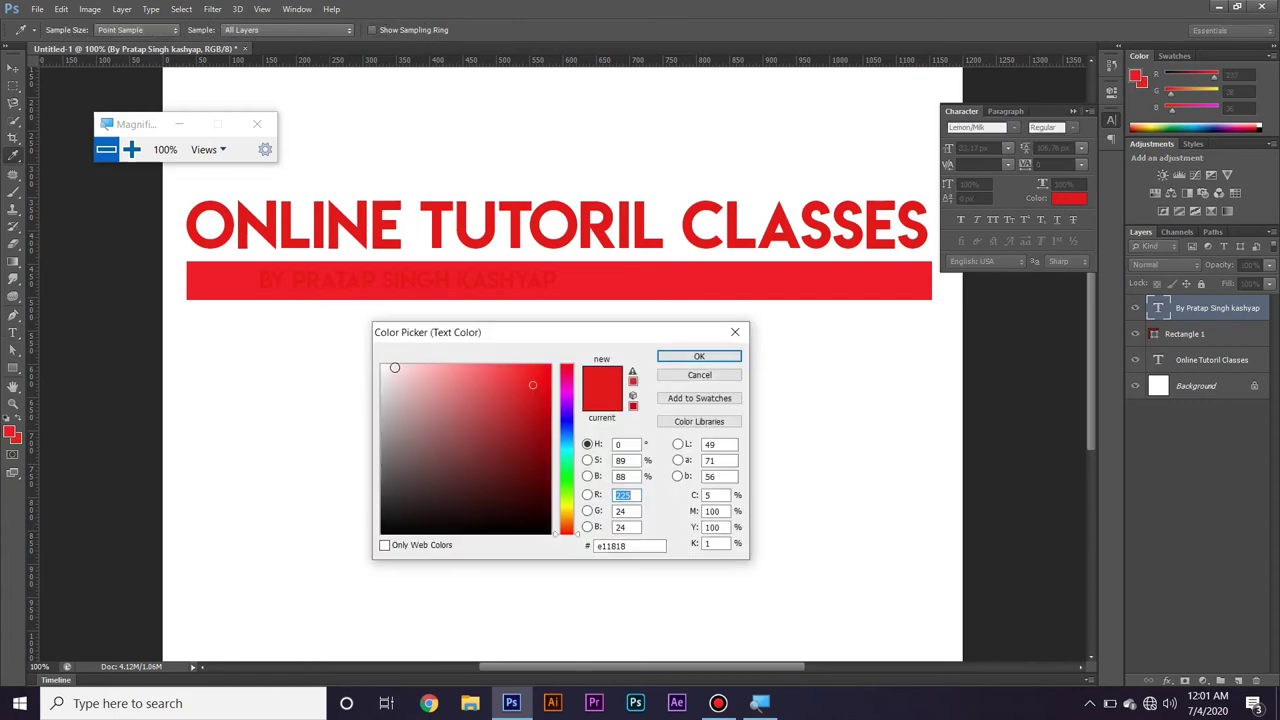
pyautogui.moveTo(394, 367); pyautogui.dragTo(367, 364)
pyautogui.click(699, 357)
pyautogui.press('v')
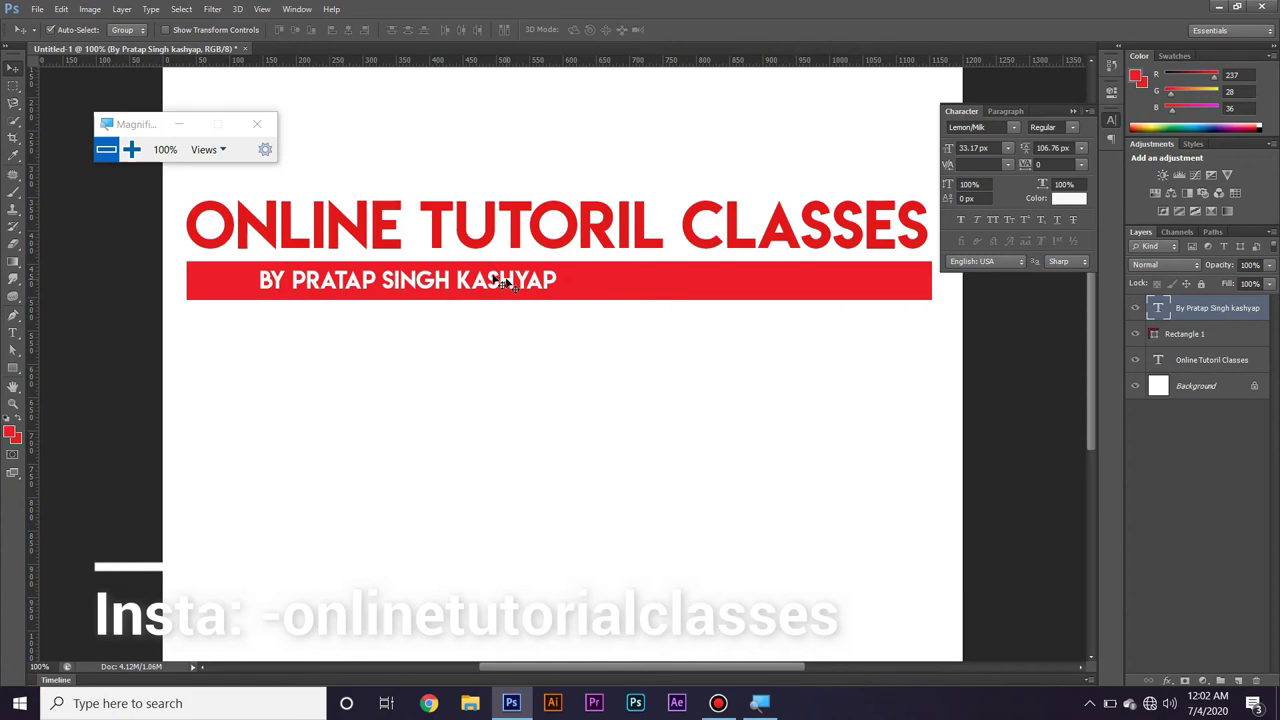
# Select the whole byline line with the Type tool
pyautogui.press('r')
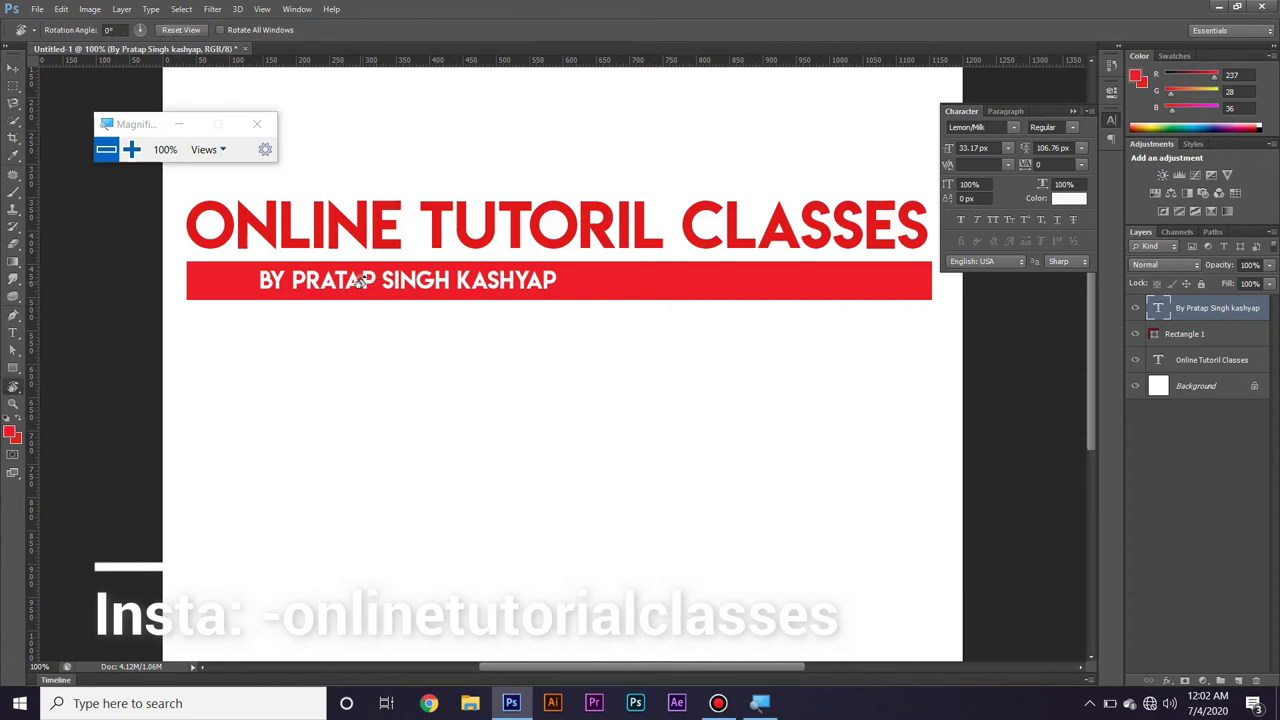
pyautogui.press('t')
pyautogui.click(360, 280)
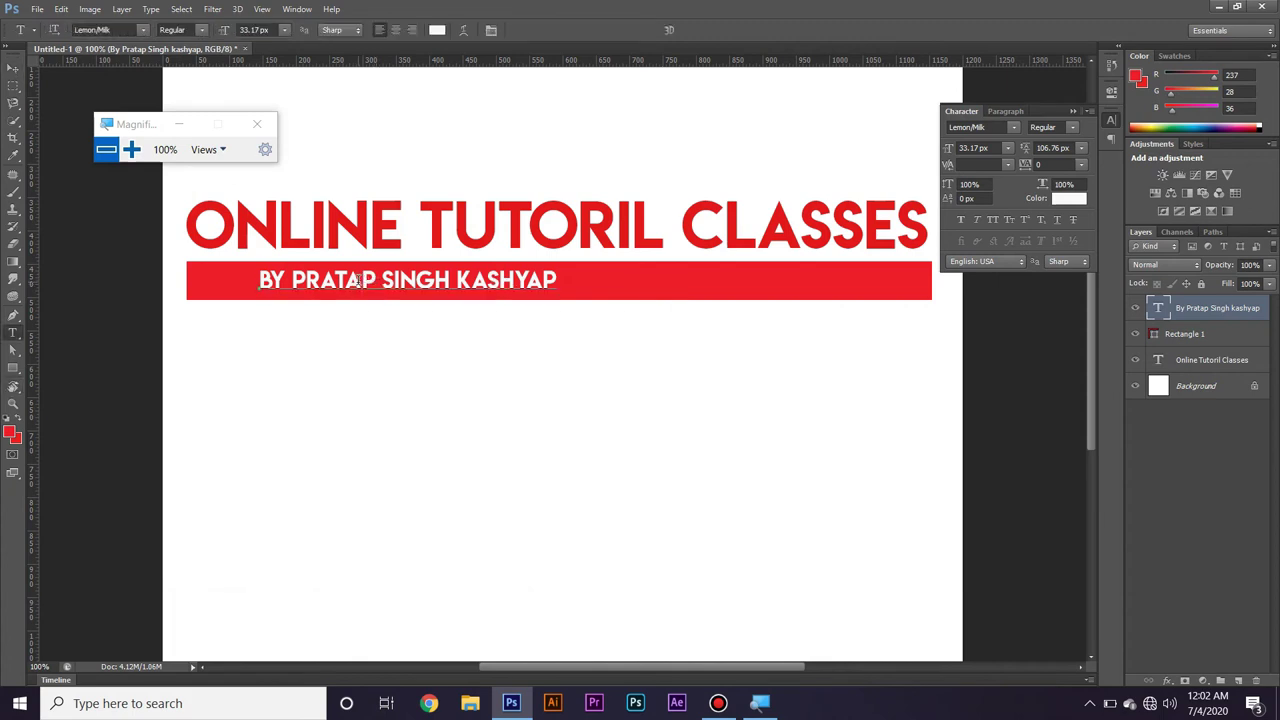
pyautogui.moveTo(260, 280); pyautogui.dragTo(578, 272)
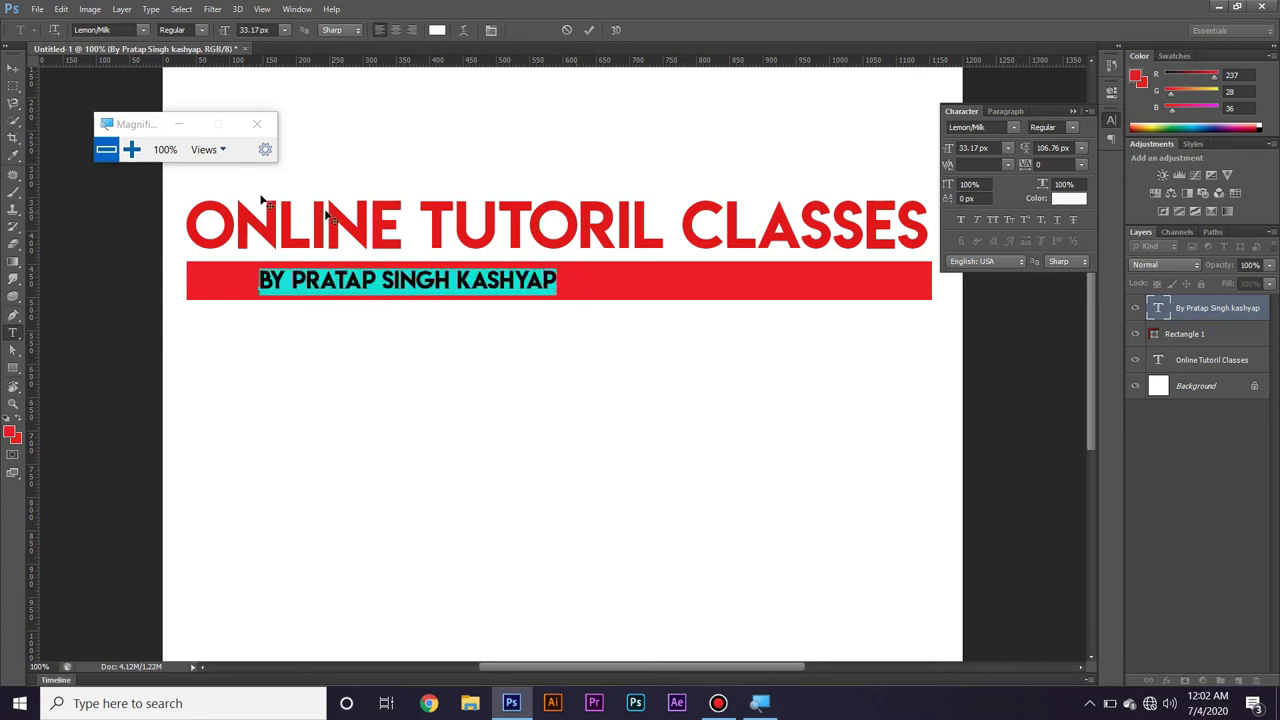
pyautogui.click(131, 149)
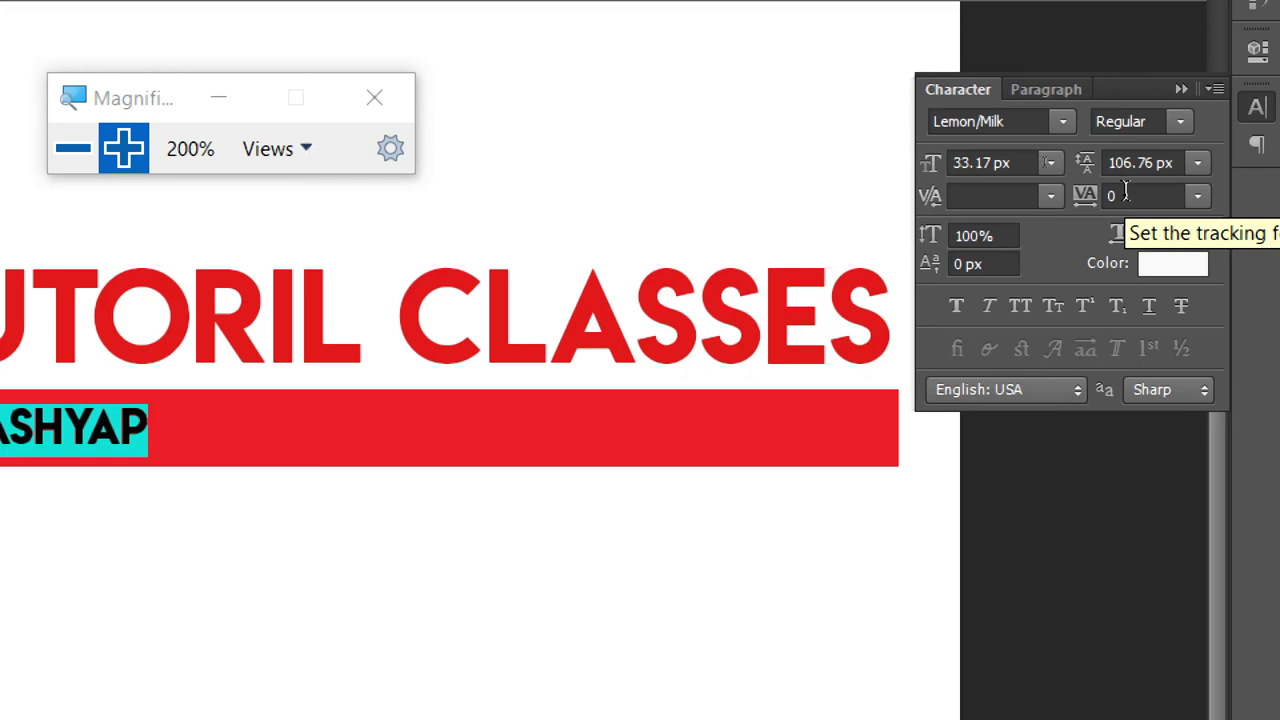
# Raise the byline's tracking from 20 up to about 820 in the Character panel
pyautogui.click(1125, 195)
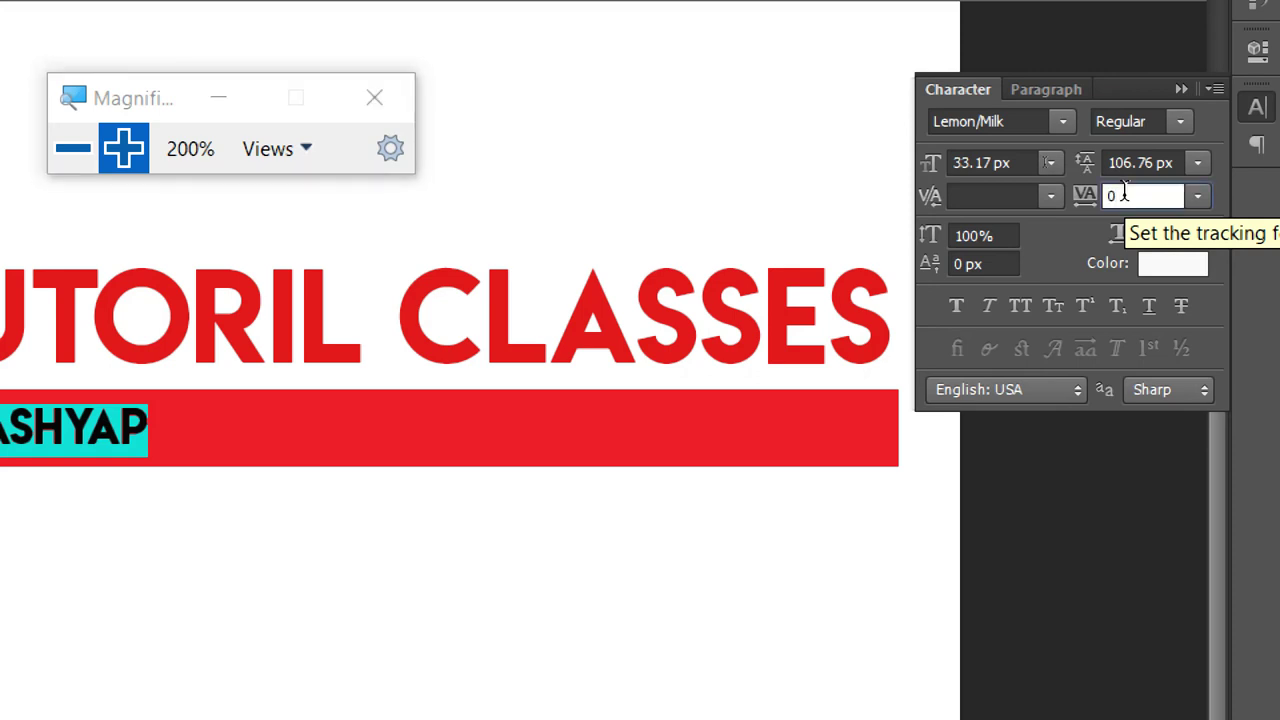
pyautogui.press('BackSpace')
pyautogui.write('20')
pyautogui.press('Return')
pyautogui.press('Up')
pyautogui.press('Up')
pyautogui.press('Up')
pyautogui.press('Up')
pyautogui.press('Up')
pyautogui.press('Up')
pyautogui.press('Up')
pyautogui.press('Up')
pyautogui.press('Up')
pyautogui.press('Up')
pyautogui.press('Up')
pyautogui.press('Up')
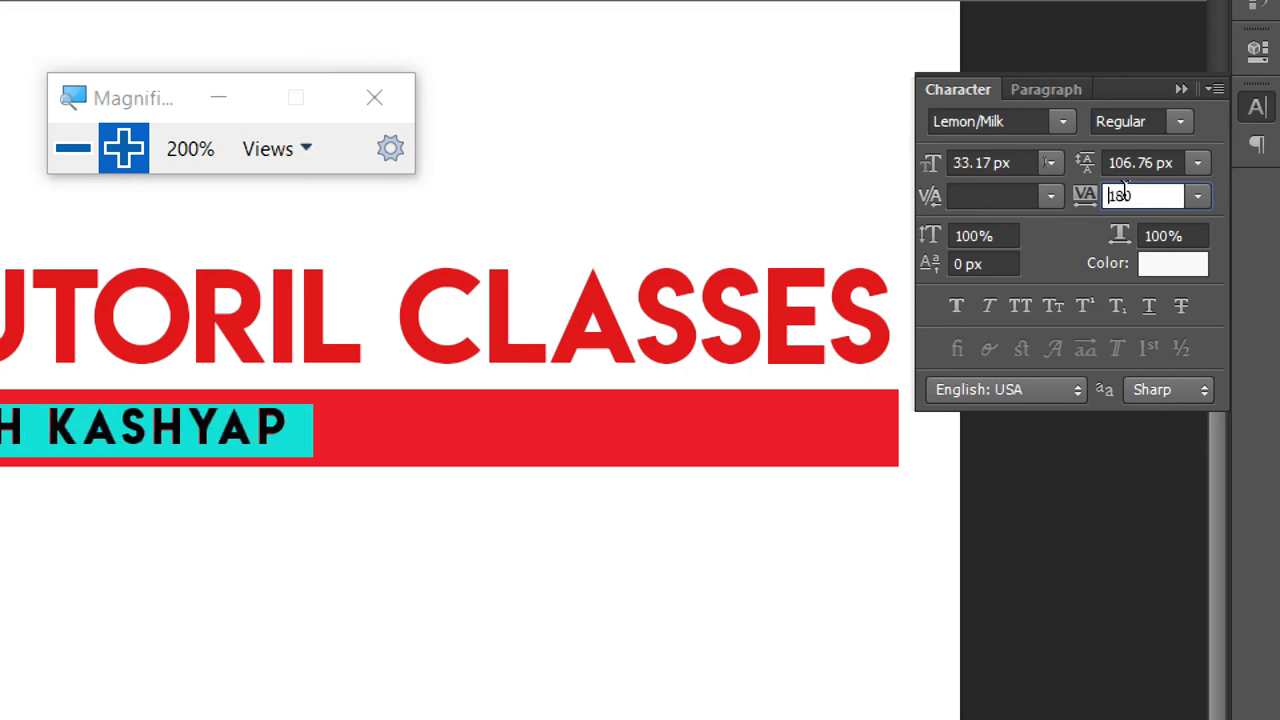
pyautogui.press('Up')
pyautogui.press('Up')
pyautogui.press('Up')
pyautogui.press('Up')
pyautogui.press('Up')
pyautogui.press('Up')
pyautogui.press('Up')
pyautogui.press('Up')
pyautogui.press('Up')
pyautogui.press('Up')
pyautogui.press('Up')
pyautogui.press('Up')
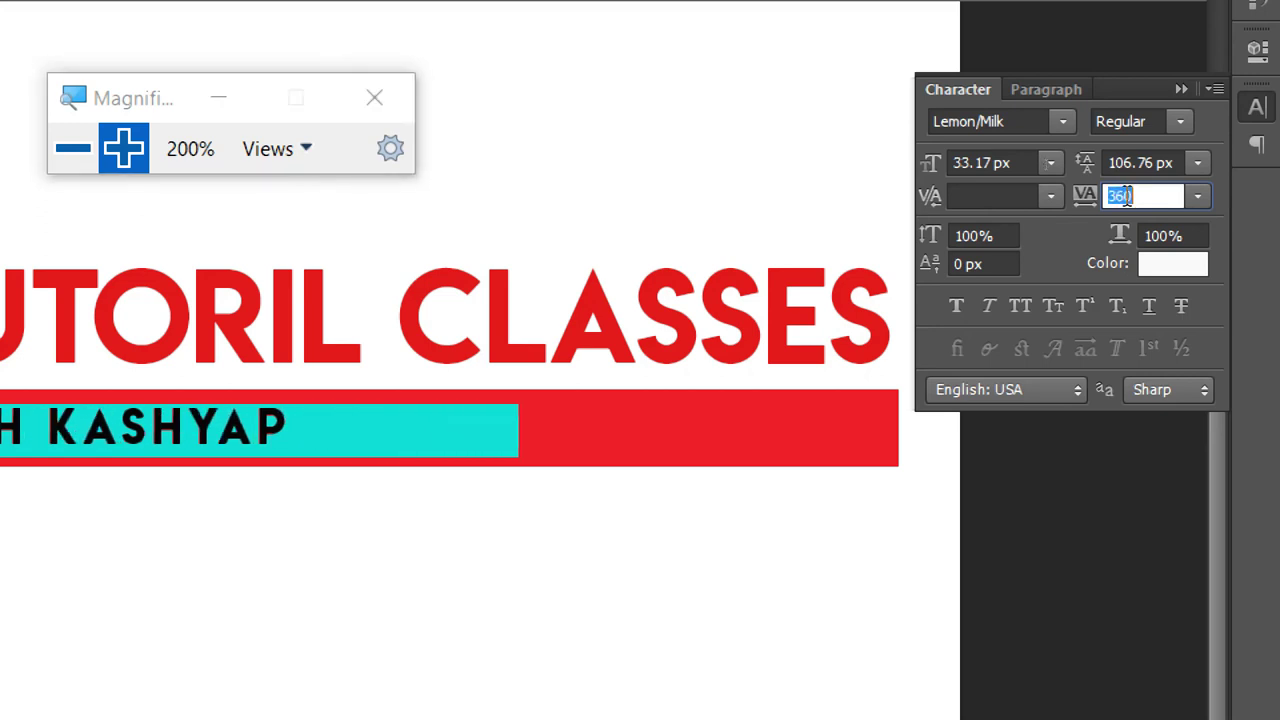
pyautogui.press('Up')
pyautogui.press('Up')
pyautogui.press('Up')
pyautogui.press('Up')
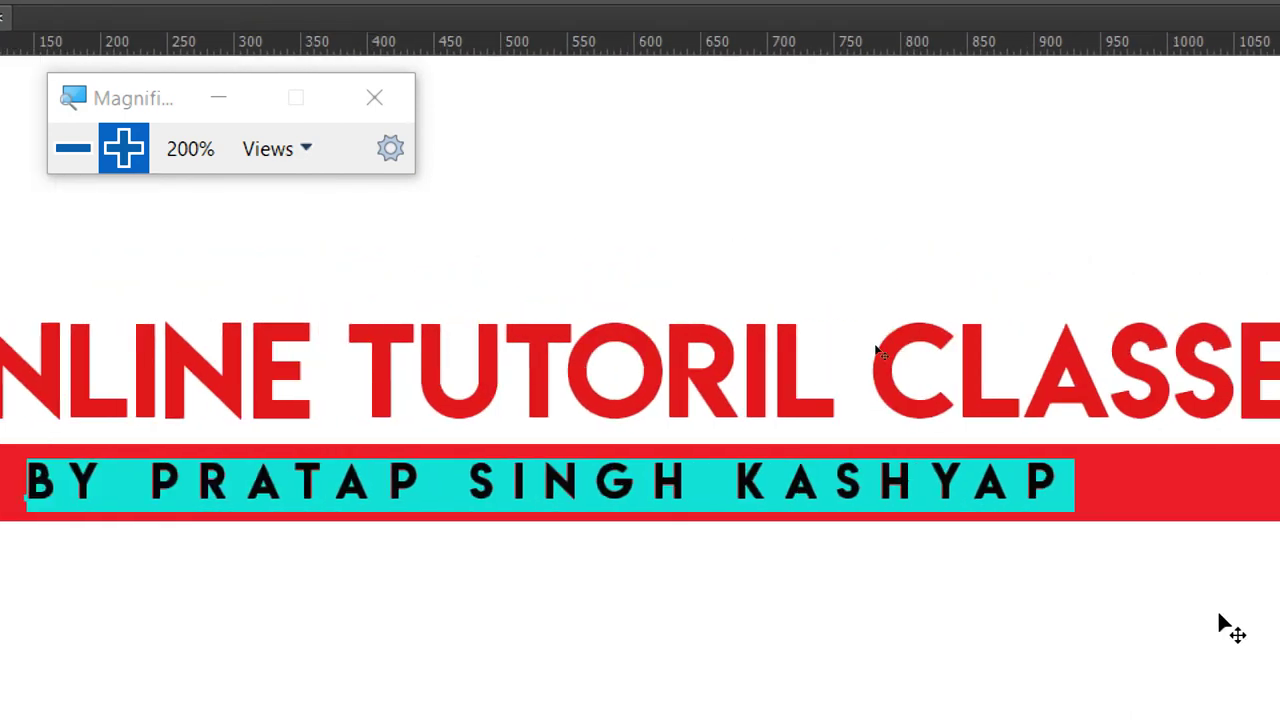
pyautogui.press('Up')
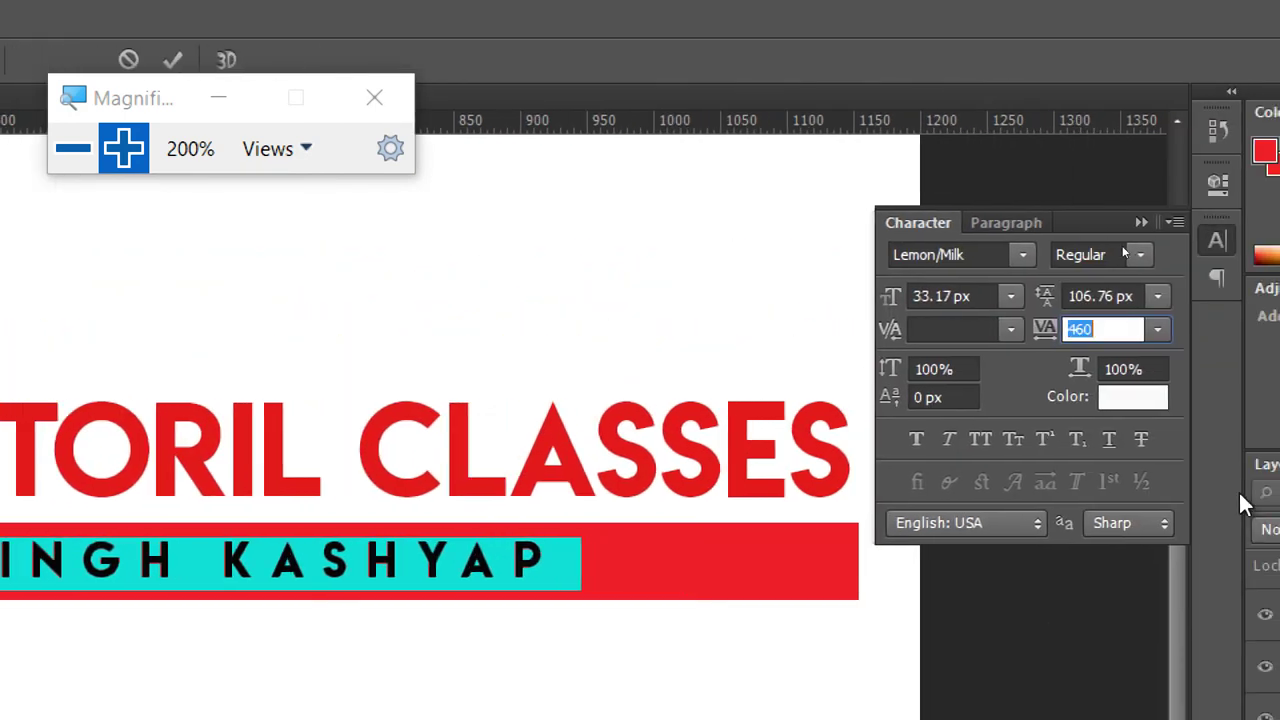
pyautogui.press('Up')
pyautogui.press('Up')
pyautogui.press('Up')
pyautogui.press('Up')
pyautogui.press('Up')
pyautogui.press('Up')
pyautogui.press('Up')
pyautogui.press('Up')
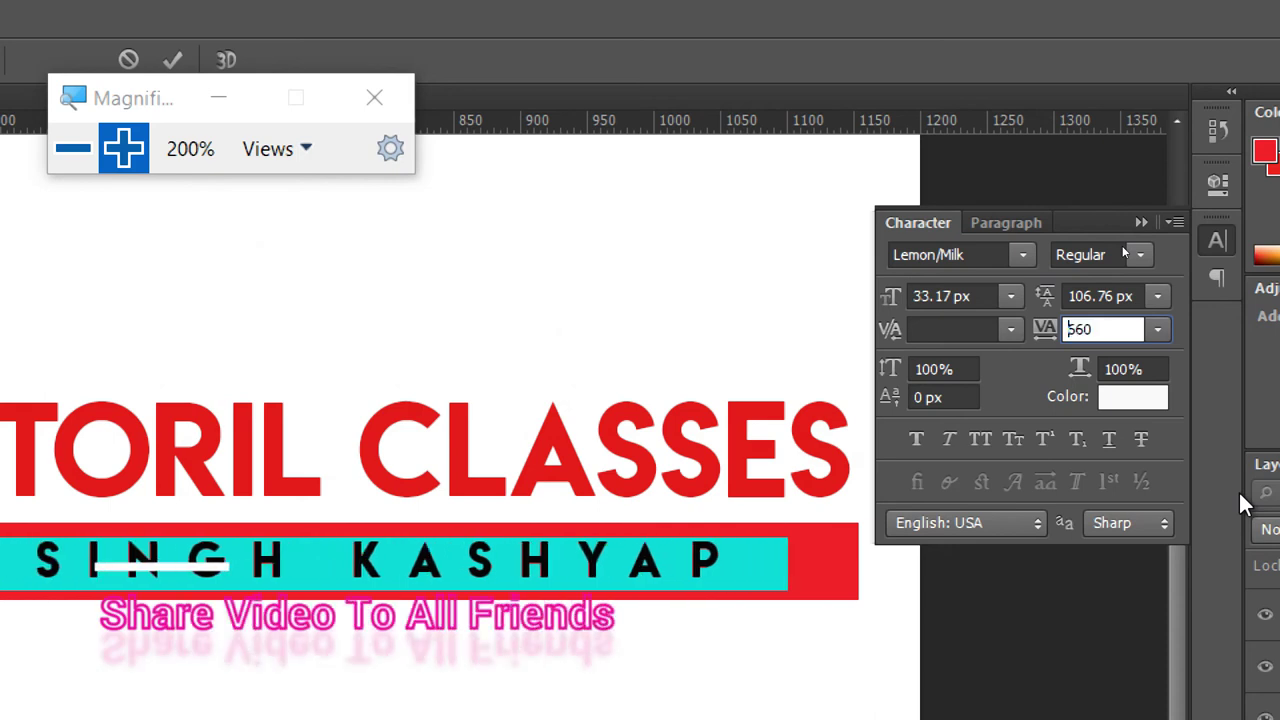
pyautogui.press('Up')
pyautogui.press('Up')
pyautogui.press('Up')
pyautogui.press('Up')
pyautogui.press('Up')
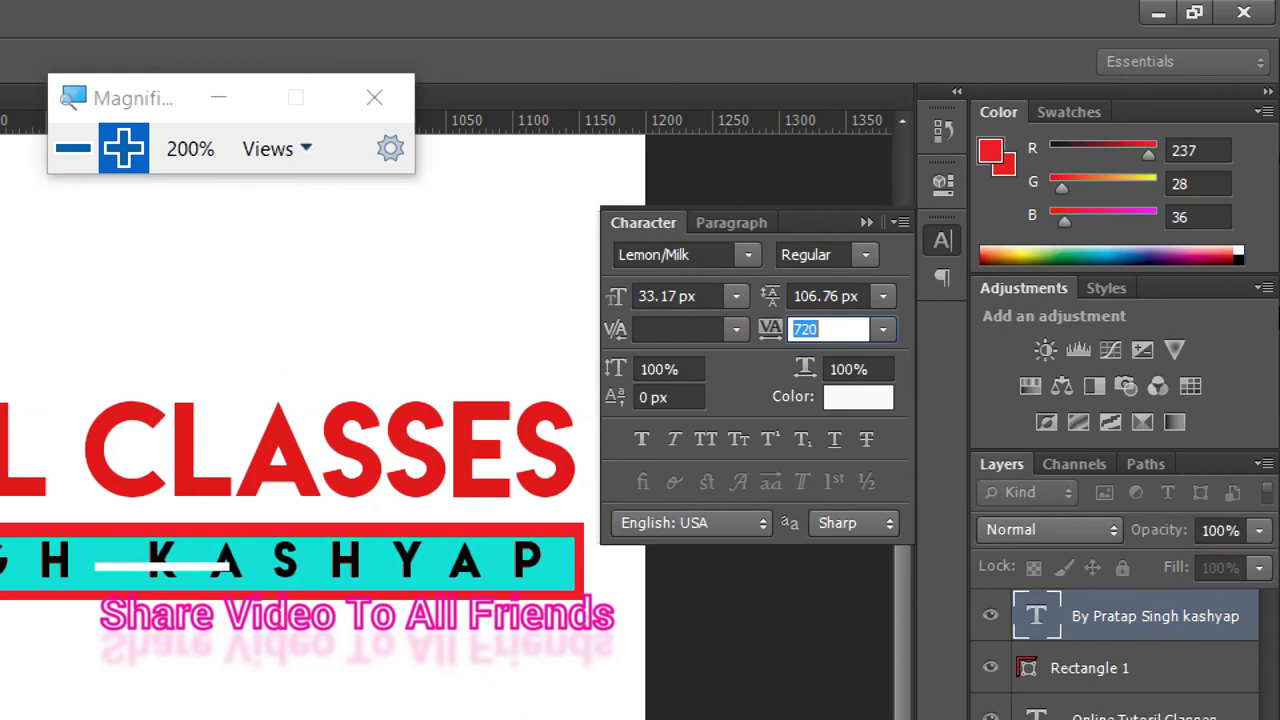
pyautogui.press('Up')
pyautogui.press('Up')
pyautogui.press('Up')
pyautogui.press('Up')
pyautogui.press('Up')
pyautogui.press('Up')
pyautogui.press('Up')
pyautogui.press('Up')
pyautogui.press('Up')
pyautogui.press('Up')
pyautogui.press('Up')
pyautogui.press('Up')
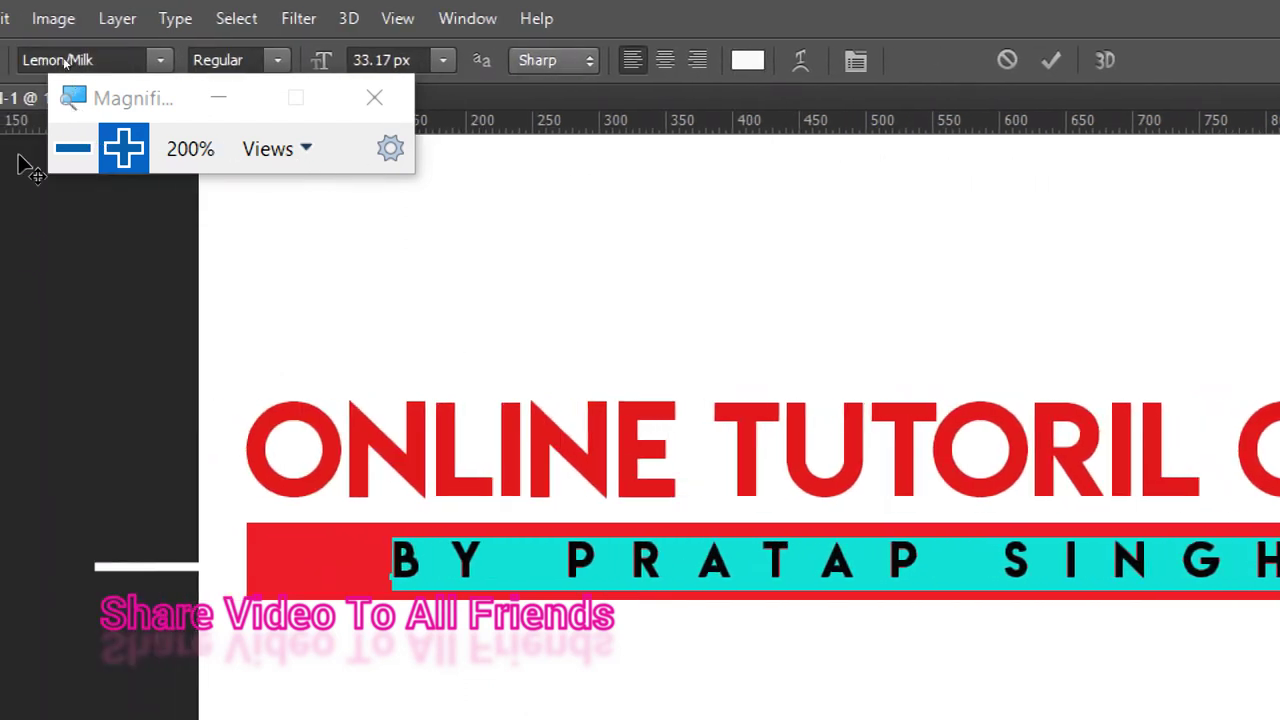
pyautogui.click(25, 137)
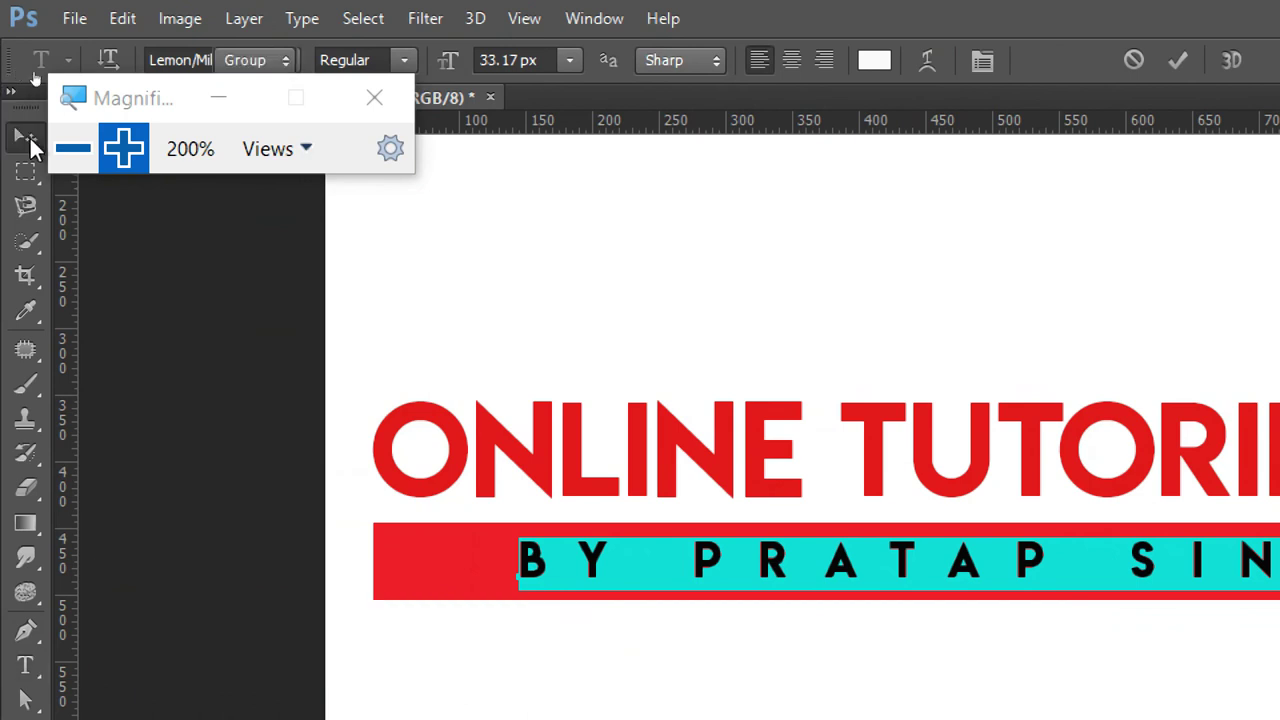
# Nudge the byline left so its final letter stays visible on the bar
pyautogui.click(73, 150)
pyautogui.press('Left')
pyautogui.press('Left')
pyautogui.press('Left')
pyautogui.press('Left')
pyautogui.press('Left')
pyautogui.press('Left')
pyautogui.press('Left')
pyautogui.press('Left')
pyautogui.press('Left')
pyautogui.press('Left')
pyautogui.press('Left')
pyautogui.press('Left')
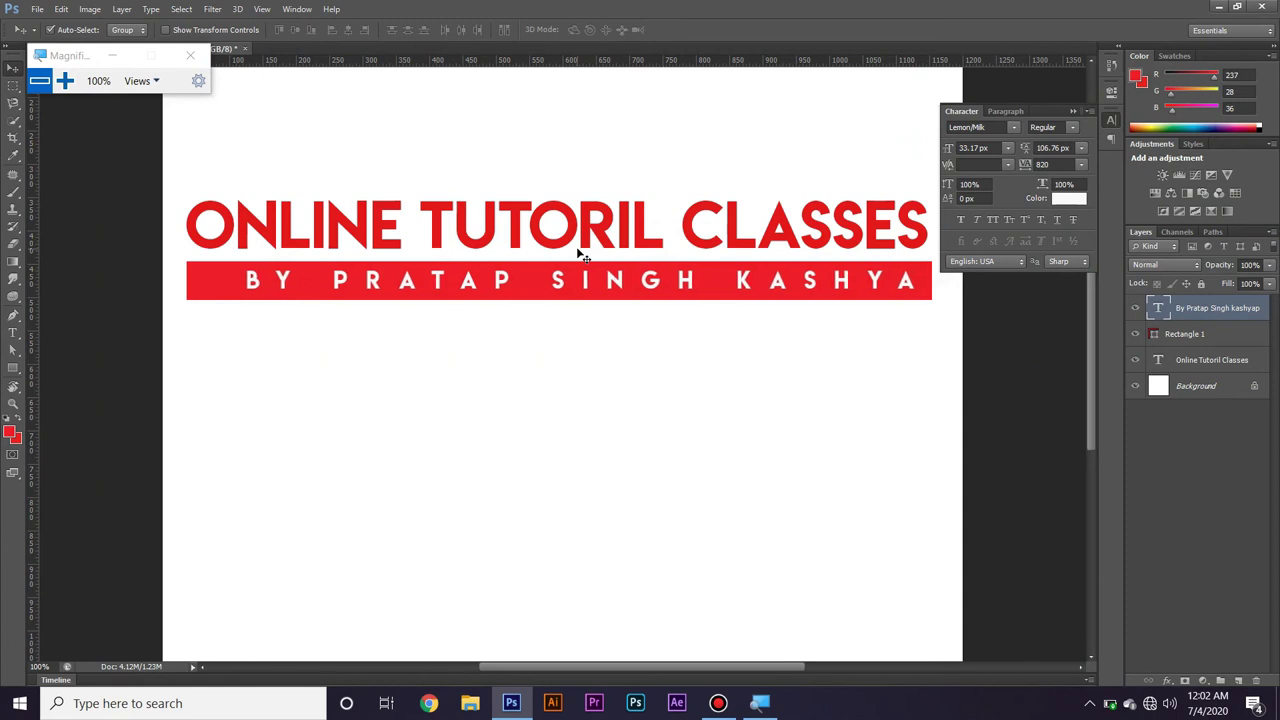
pyautogui.hotkey('shift', 'Left')
pyautogui.hotkey('shift', 'Left')
pyautogui.hotkey('shift', 'Left')
pyautogui.press('Left')
pyautogui.press('Left')
pyautogui.press('Left')
pyautogui.click(579, 244)
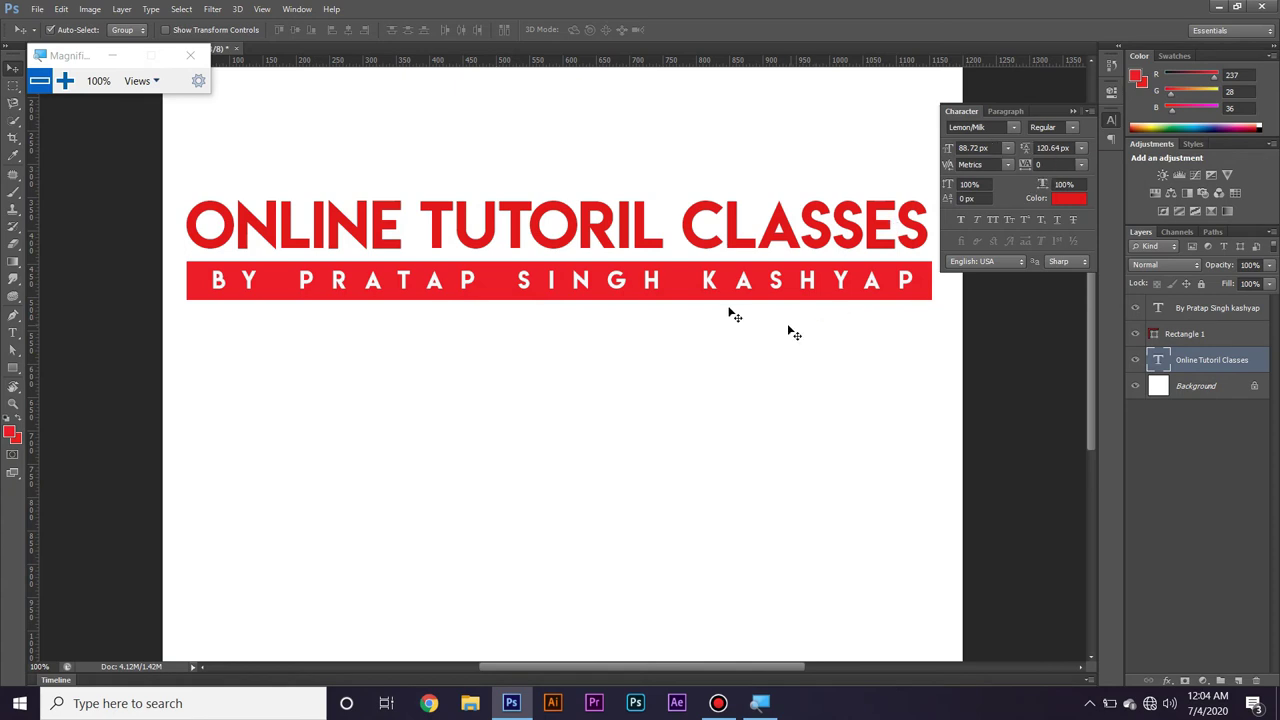
# Create a three-line placeholder text block below the bar
pyautogui.click(13, 332)
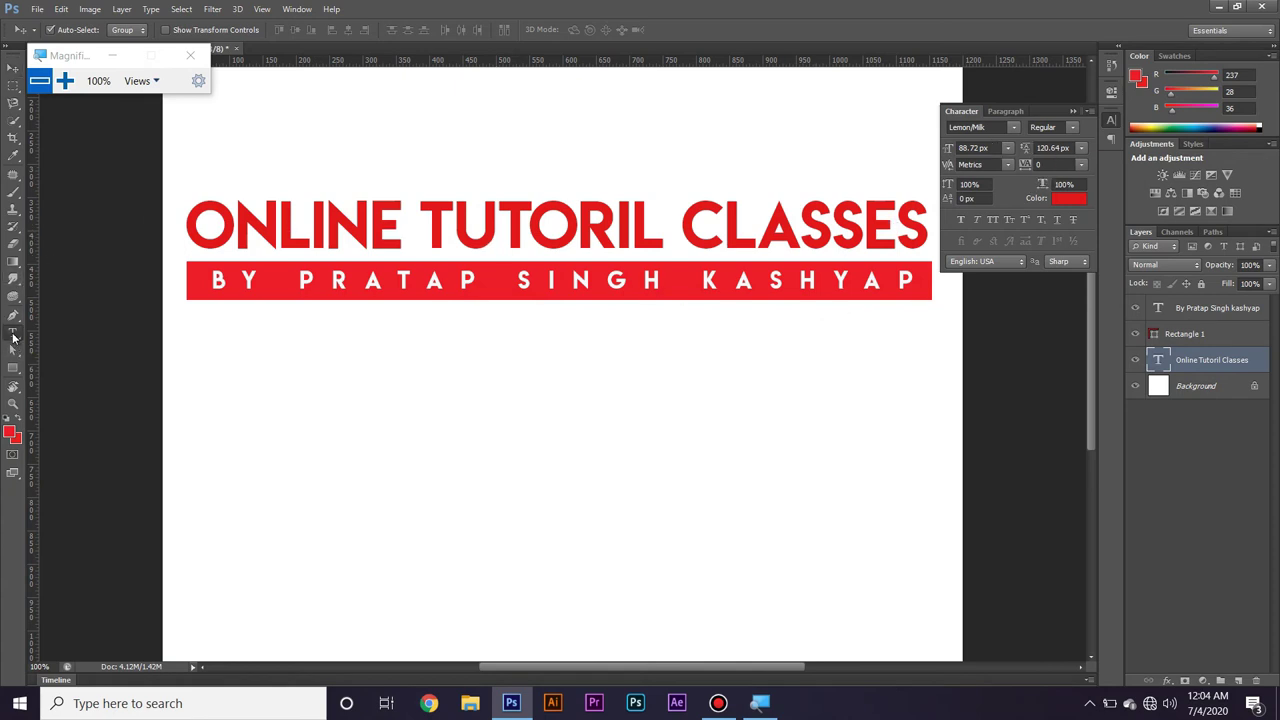
pyautogui.click(368, 400)
pyautogui.write('DKDSFKJSDJFKLJDJ')
pyautogui.press('Return')
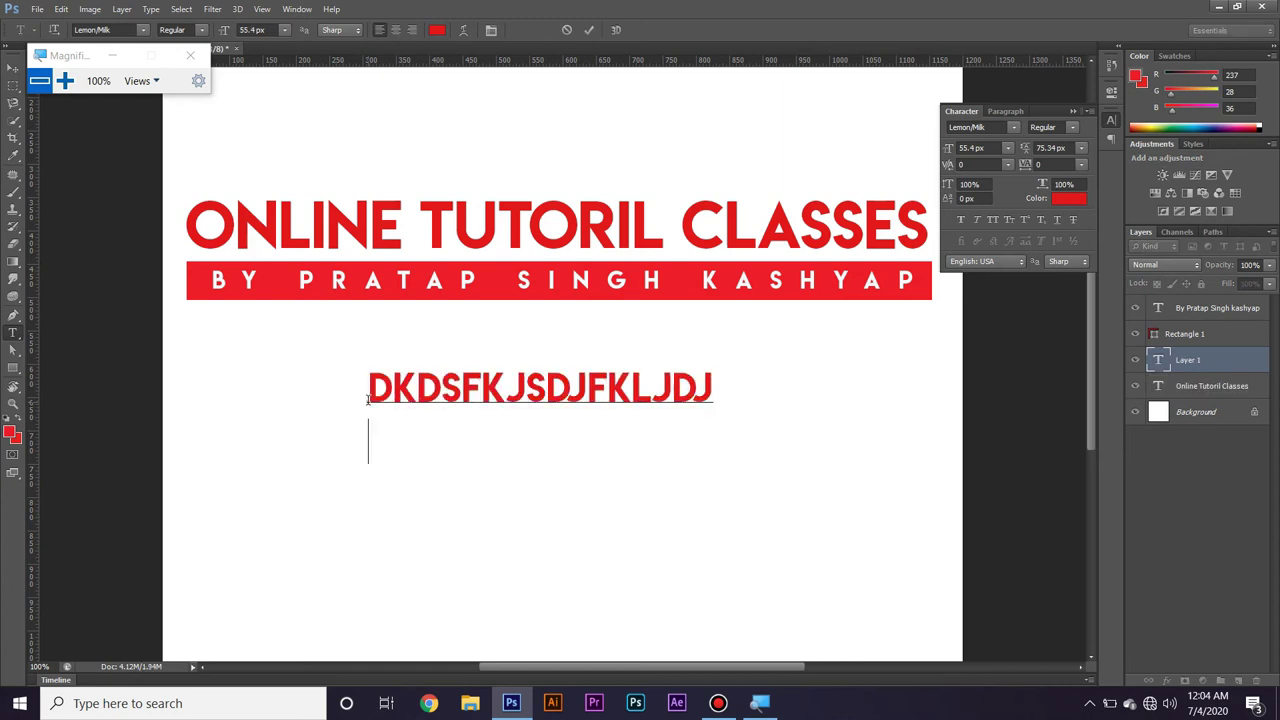
pyautogui.write('JDFSJFLKJSDFJSDKLFJ')
pyautogui.press('Return')
pyautogui.write('DJFJSJFKLS')
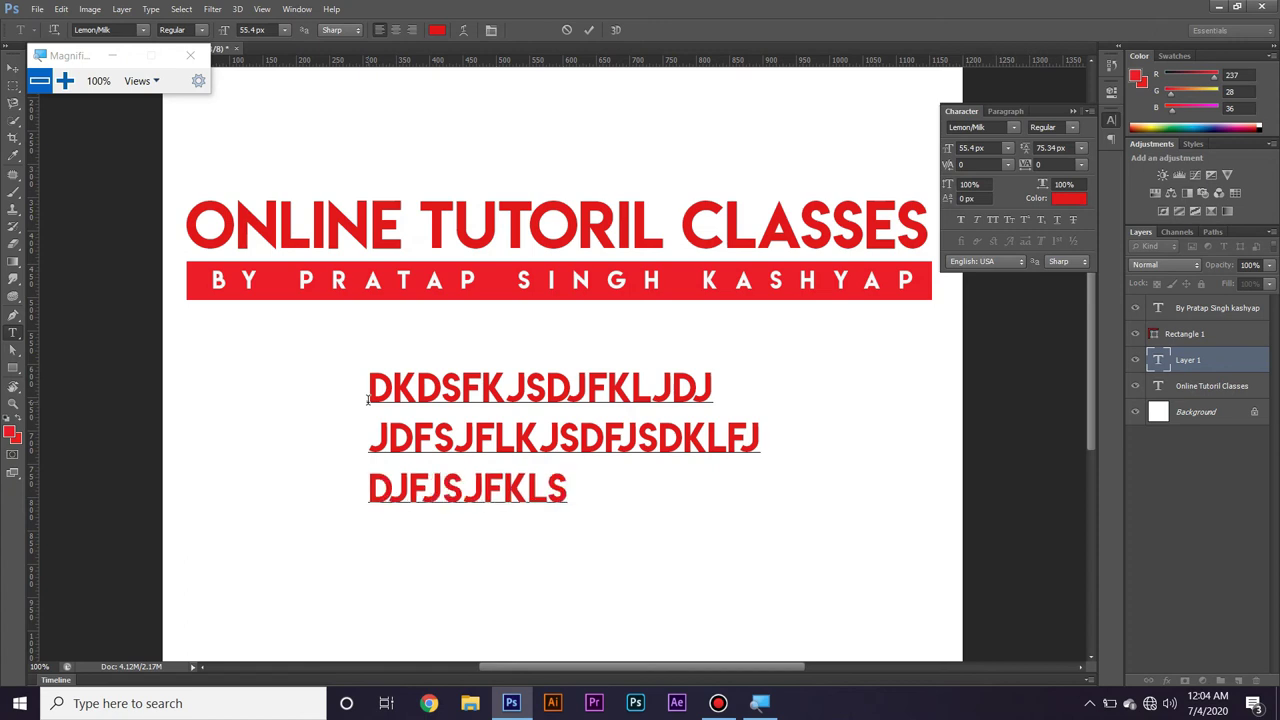
# Tighten the placeholder's leading to 48.34 px and move the block above the title
pyautogui.click(374, 388)
pyautogui.moveTo(412, 411); pyautogui.dragTo(602, 506)
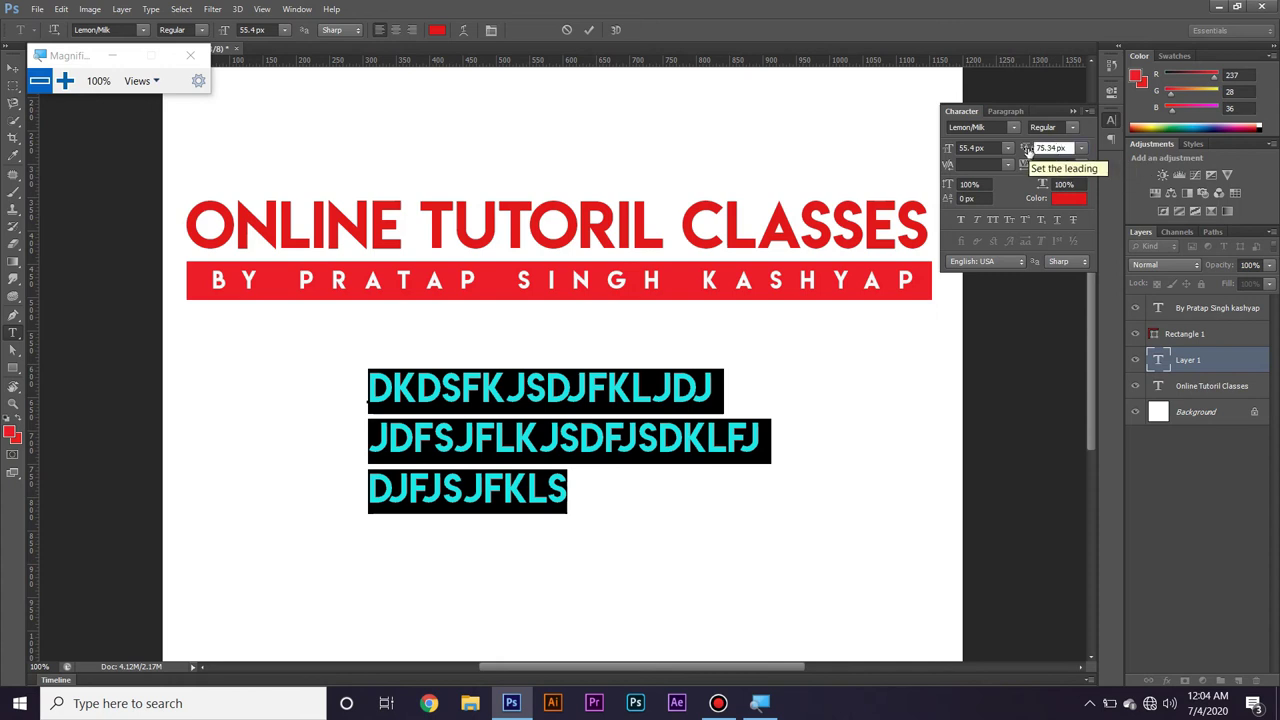
pyautogui.moveTo(1028, 150); pyautogui.dragTo(1028, 150)
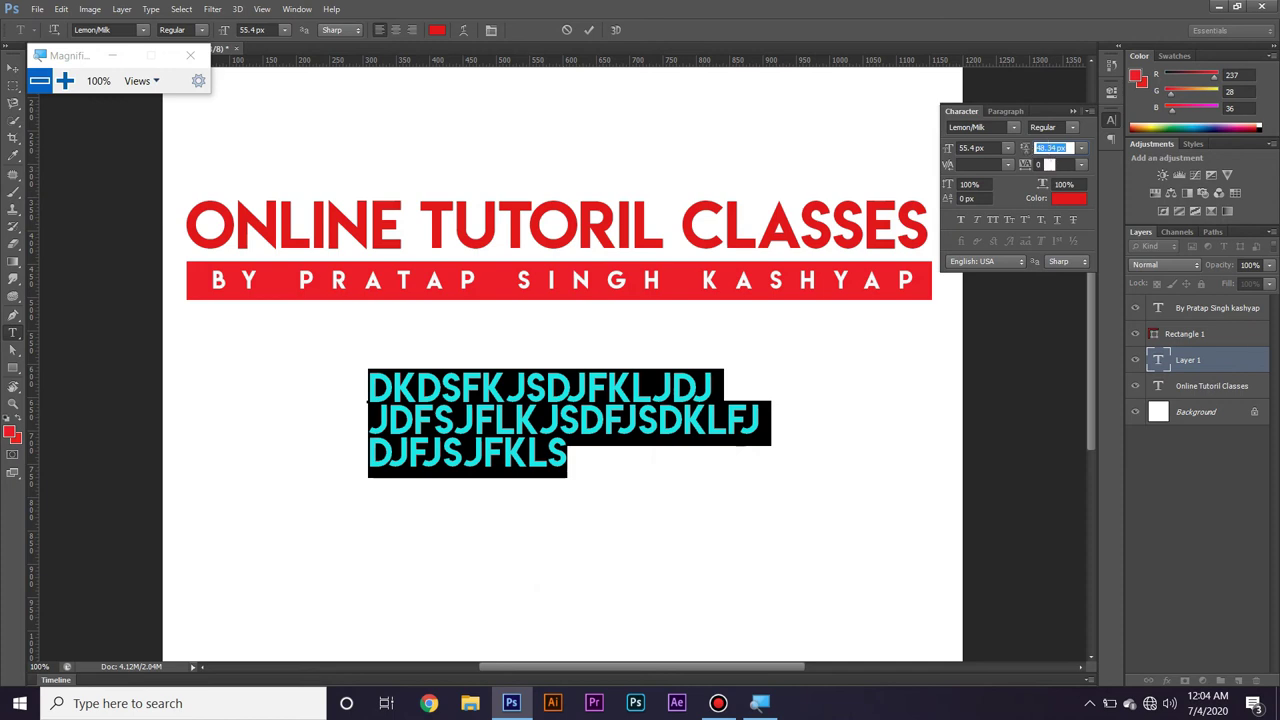
pyautogui.click(1040, 148)
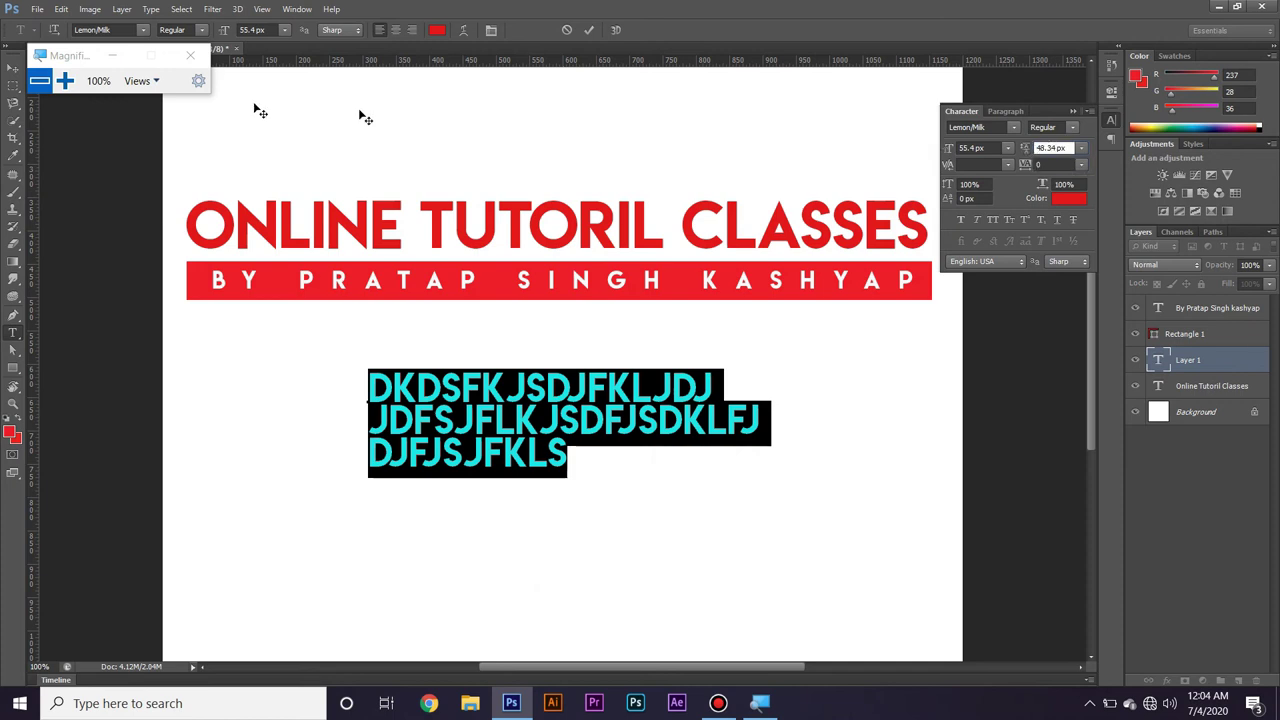
pyautogui.click(13, 67)
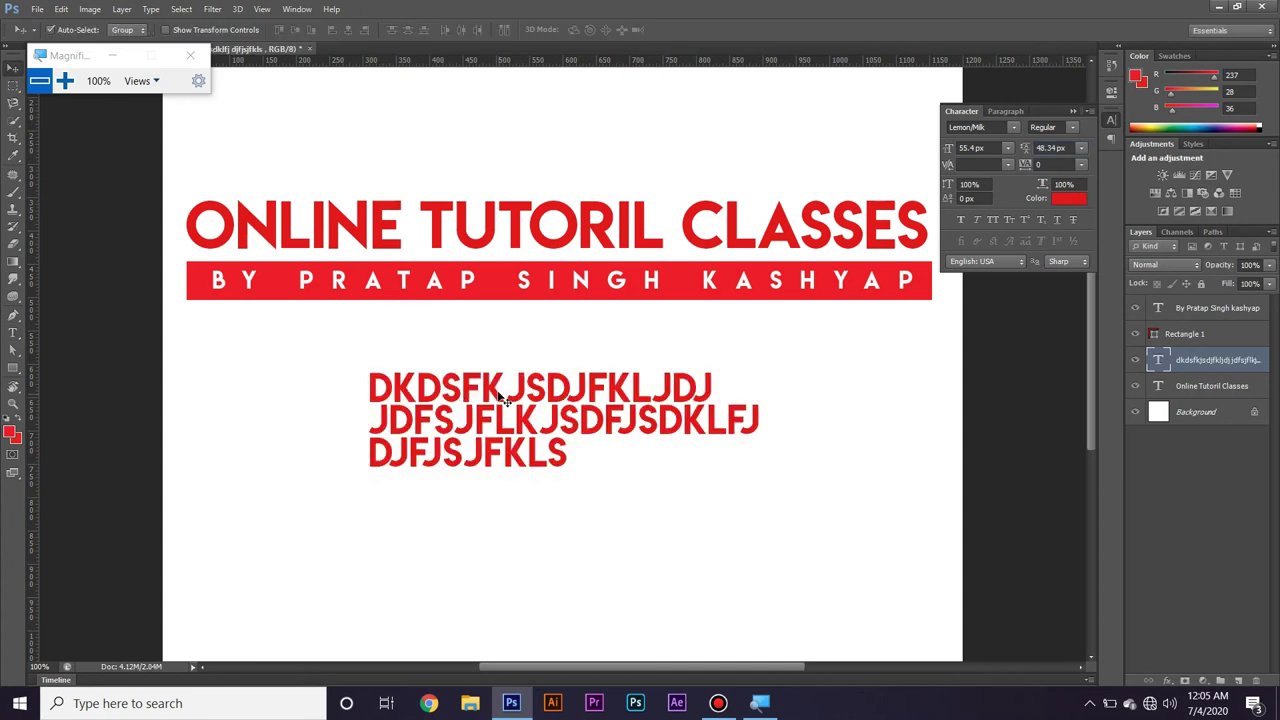
pyautogui.moveTo(507, 410); pyautogui.dragTo(572, 140)
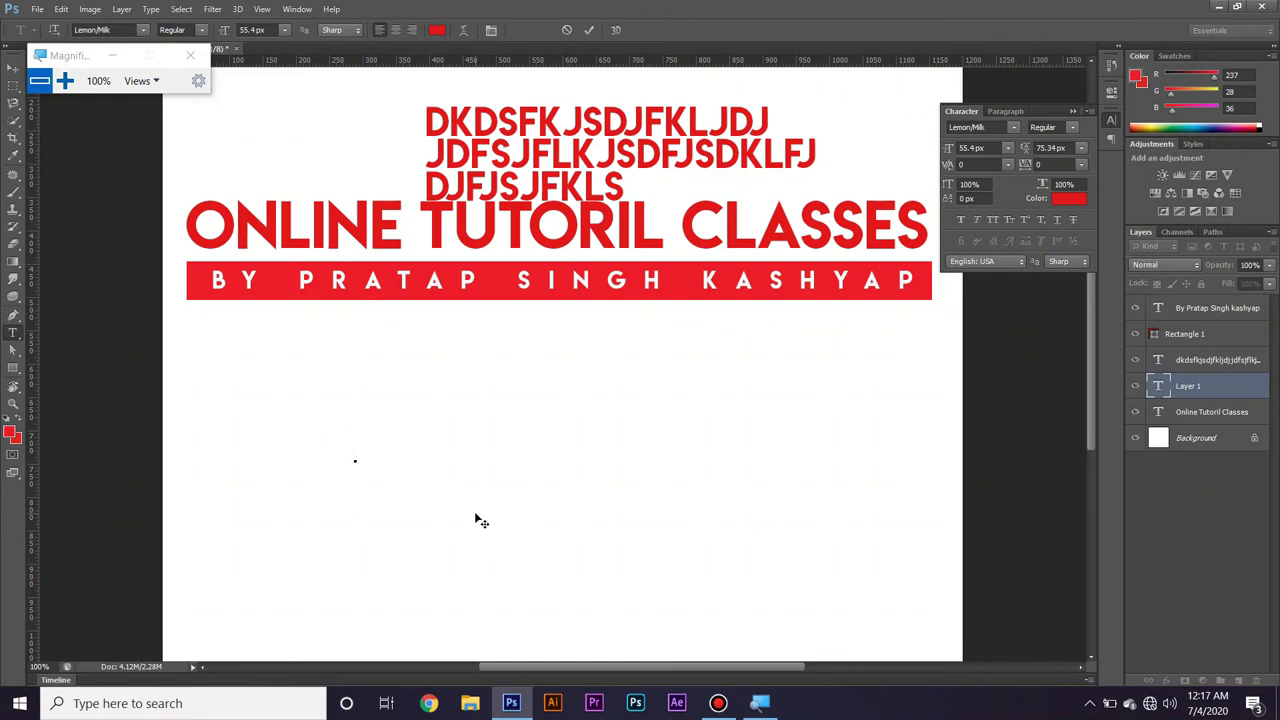
# Type 'YOU TUBE' and set its font to Arial Rounded
pyautogui.write('YOUT')
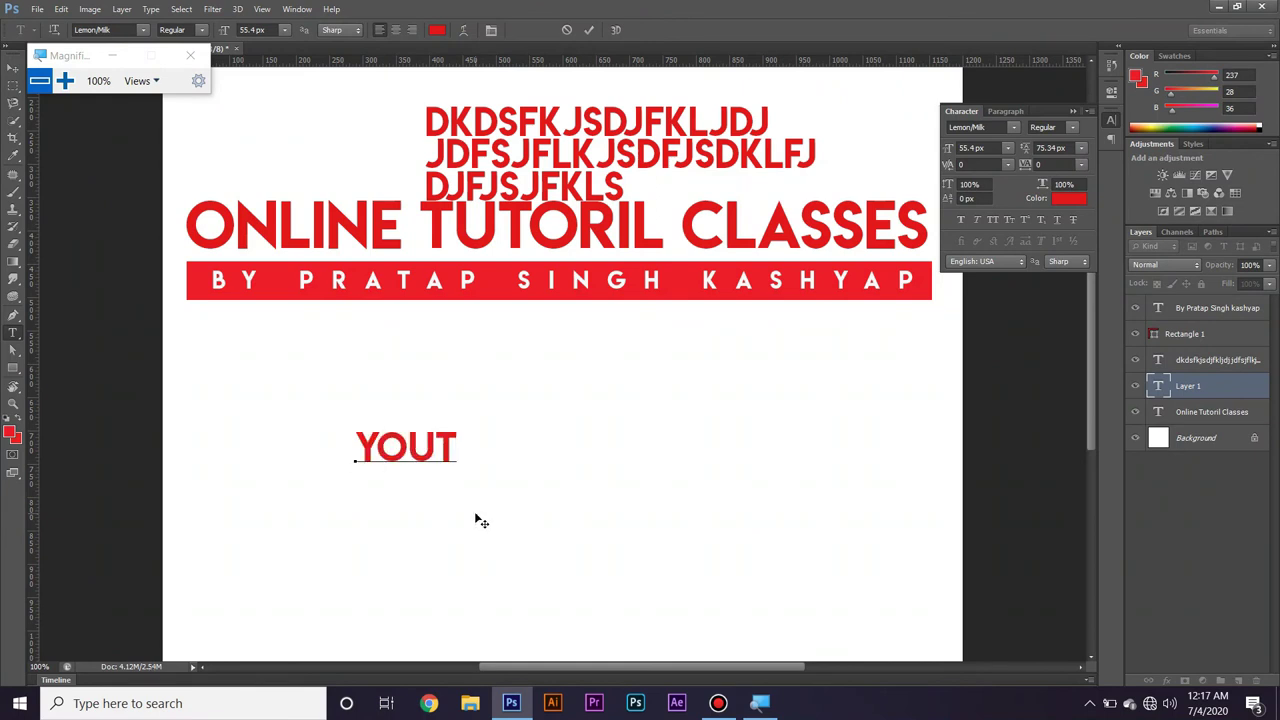
pyautogui.press('BackSpace')
pyautogui.write('TUBE')
pyautogui.hotkey('ctrl', 'a')
pyautogui.click(1013, 127)
pyautogui.click(967, 127)
pyautogui.write('a')
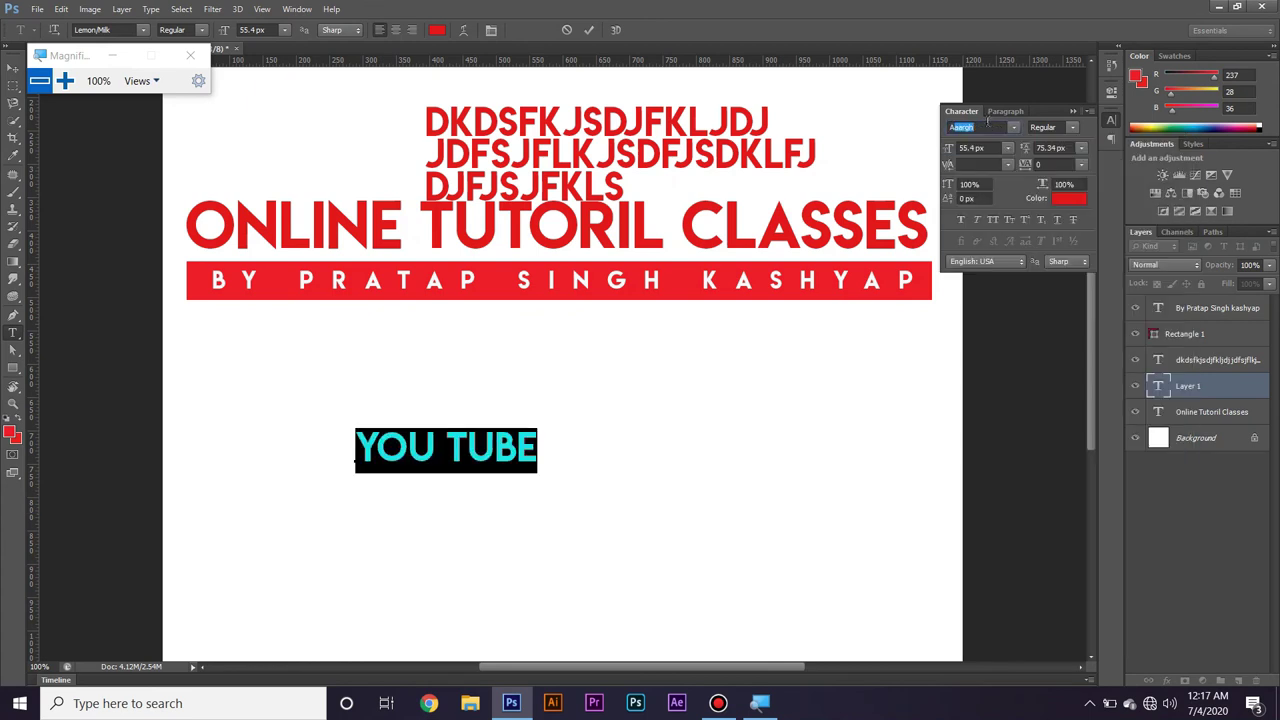
pyautogui.write('rial Rounde...')
pyautogui.press('Return')
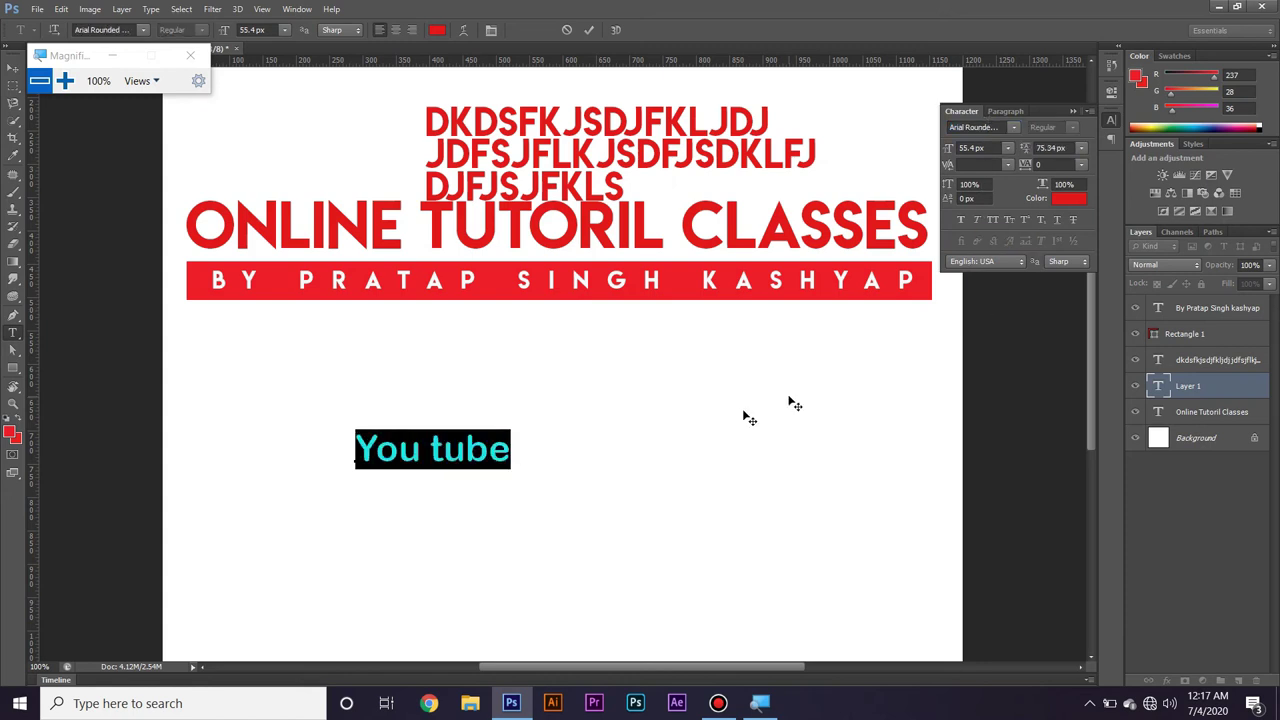
# Retype the word as 'YouTube' with a capital T and no space
pyautogui.click(440, 449)
pyautogui.press('Left')
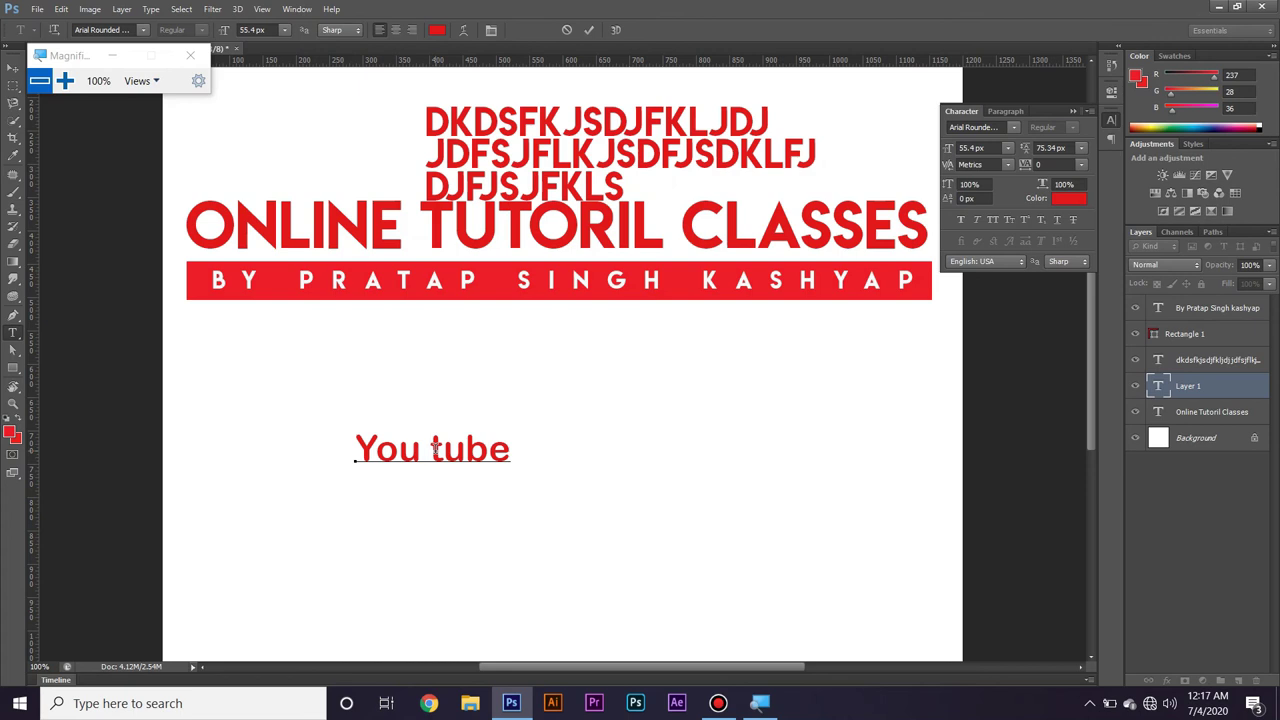
pyautogui.press('Delete')
pyautogui.write('T')
pyautogui.hotkey('shift', 'Left')
pyautogui.press('Left')
pyautogui.press('BackSpace')
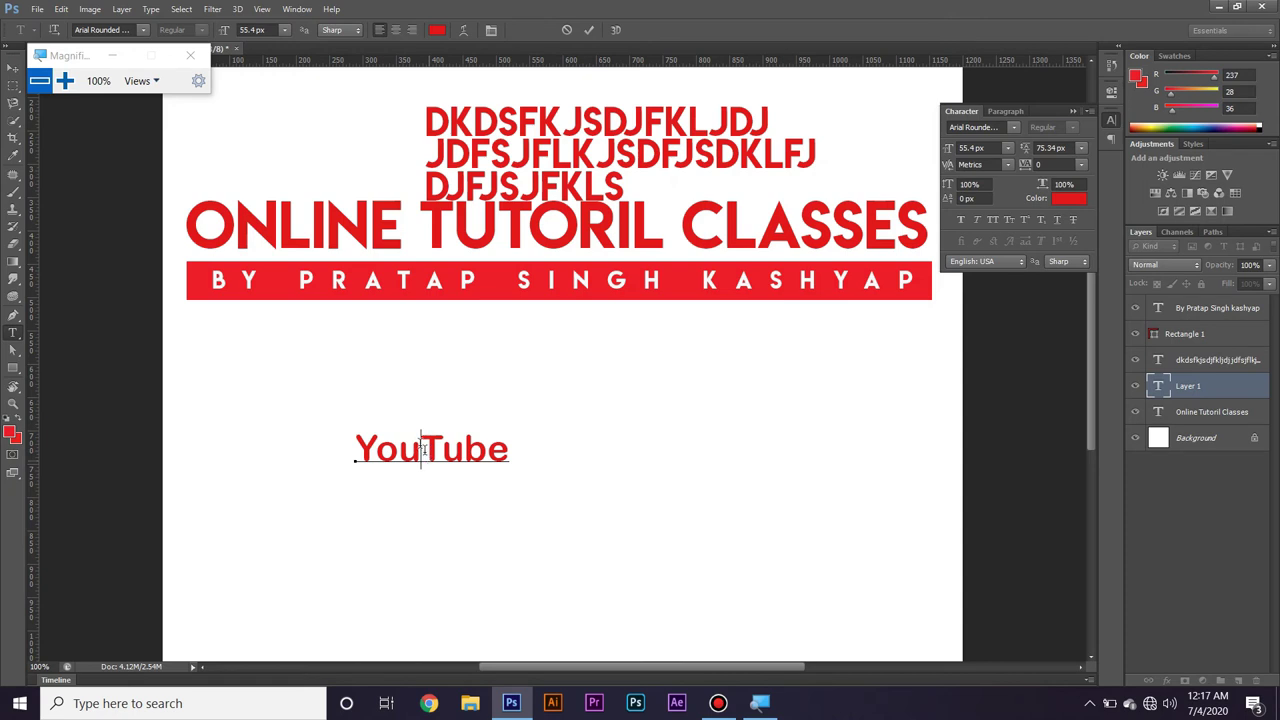
# Kern YouTube to -250 and move it up-left under the byline bar
pyautogui.click(1007, 165)
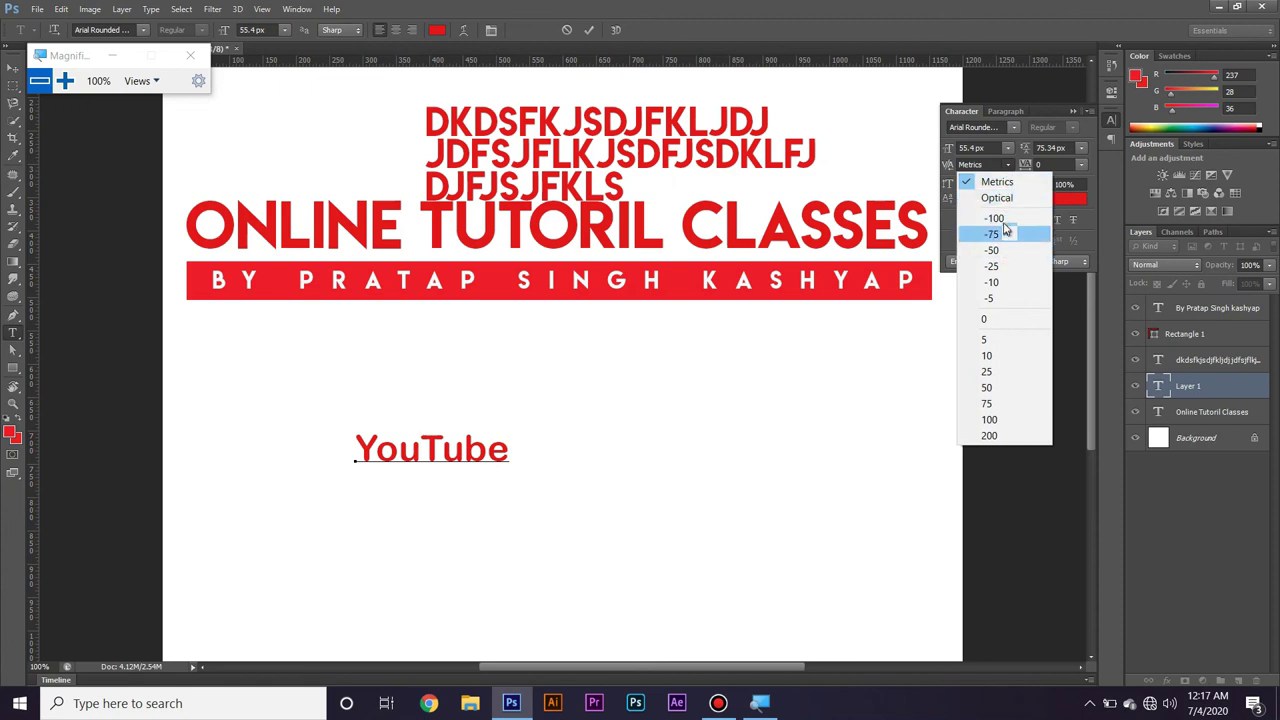
pyautogui.click(1003, 218)
pyautogui.click(983, 164)
pyautogui.press('Up')
pyautogui.press('Up')
pyautogui.press('Up')
pyautogui.press('Up')
pyautogui.press('Up')
pyautogui.press('Up')
pyautogui.click(961, 164)
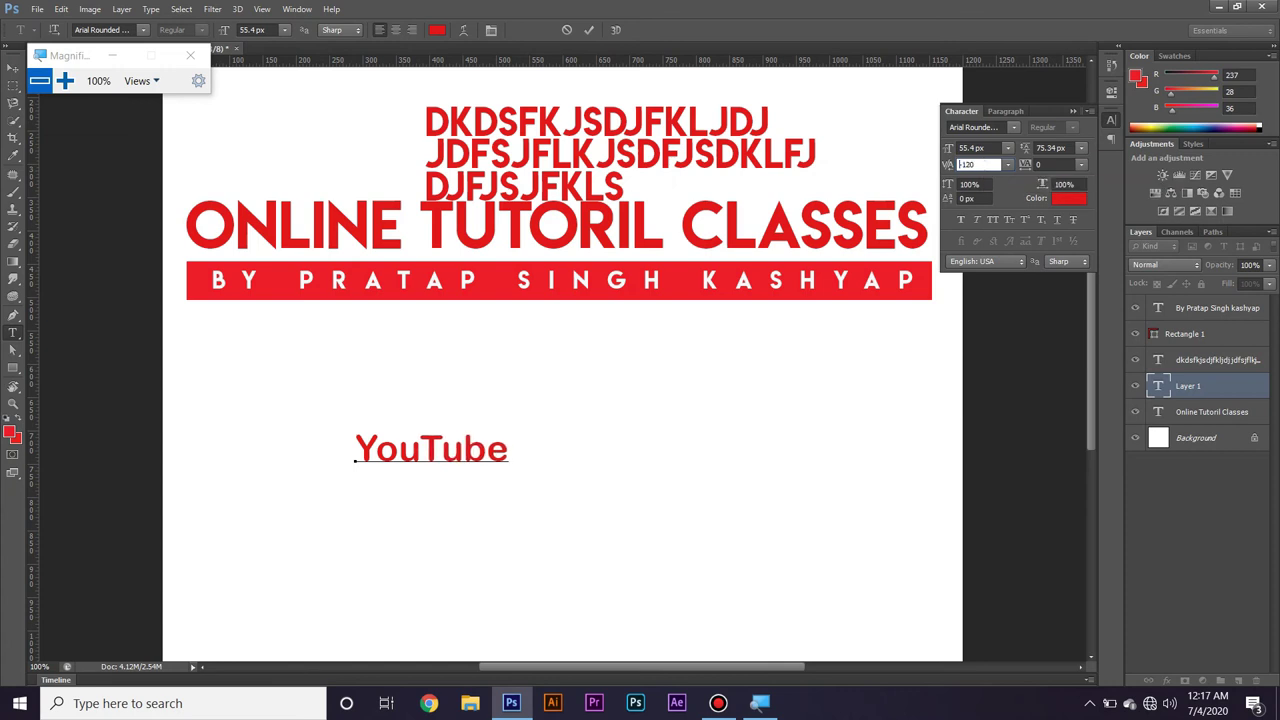
pyautogui.press('Down')
pyautogui.press('Down')
pyautogui.press('Down')
pyautogui.press('Return')
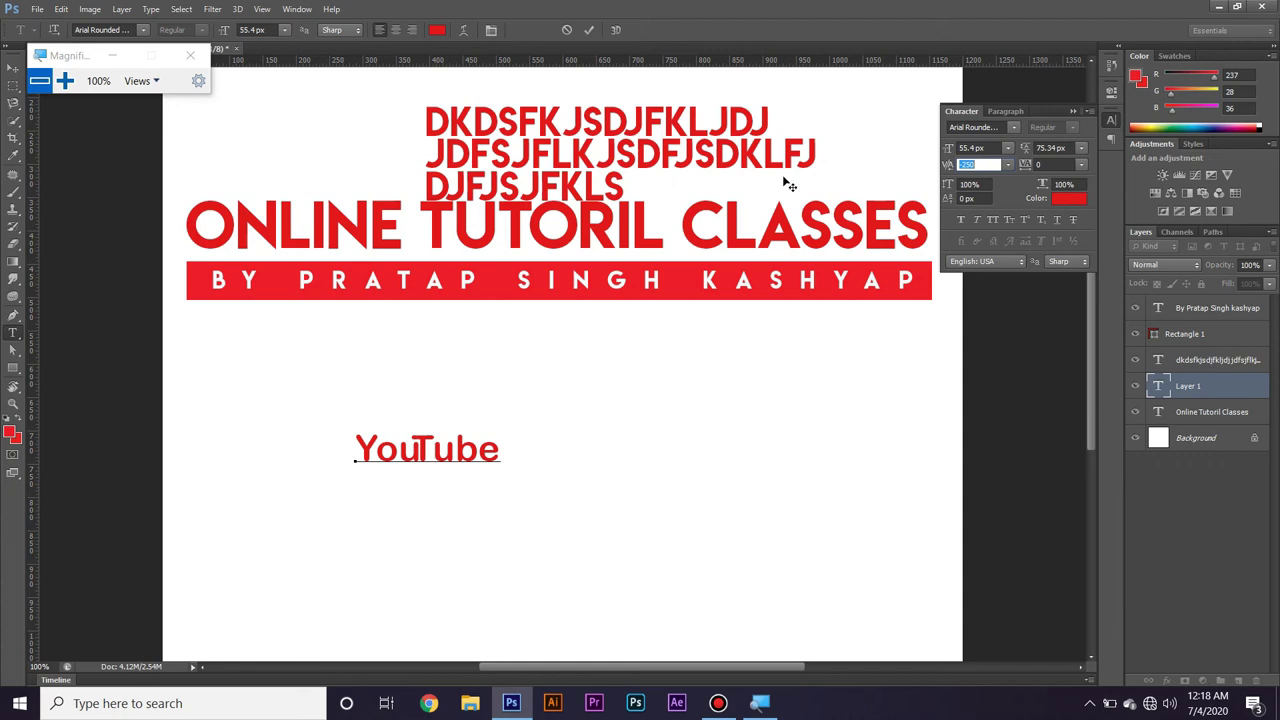
pyautogui.click(12, 68)
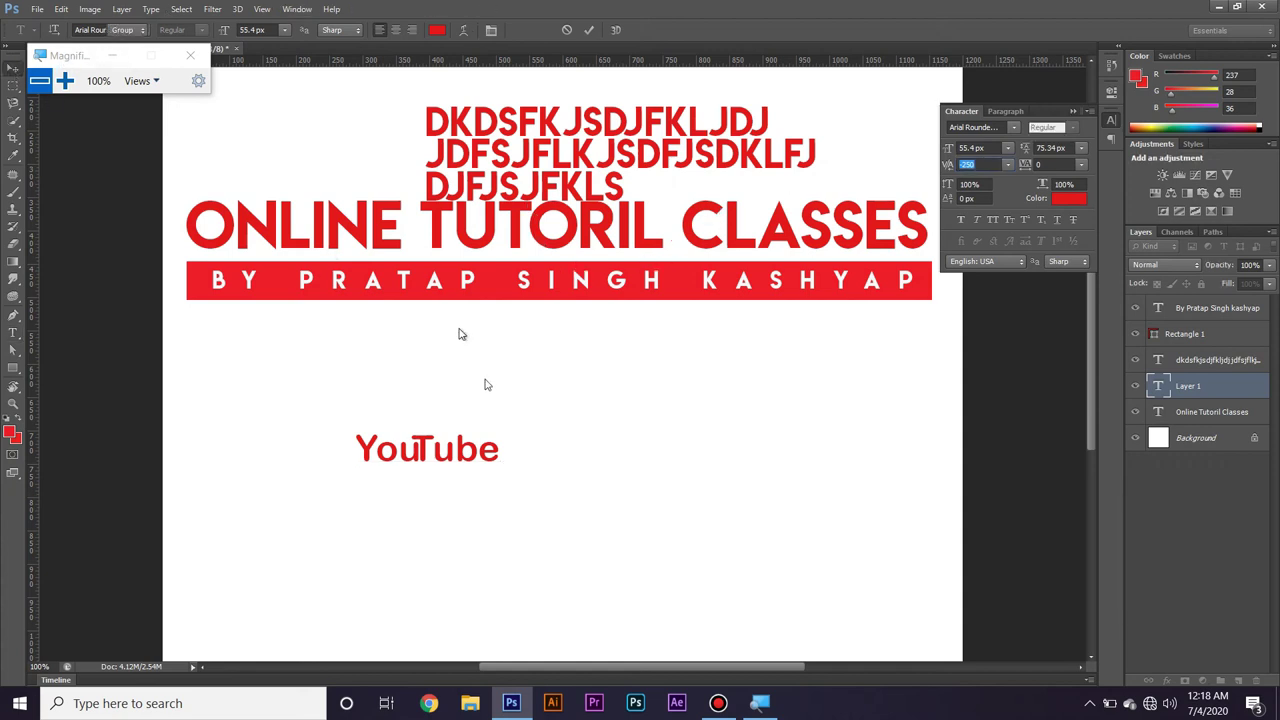
pyautogui.moveTo(423, 450); pyautogui.dragTo(370, 366)
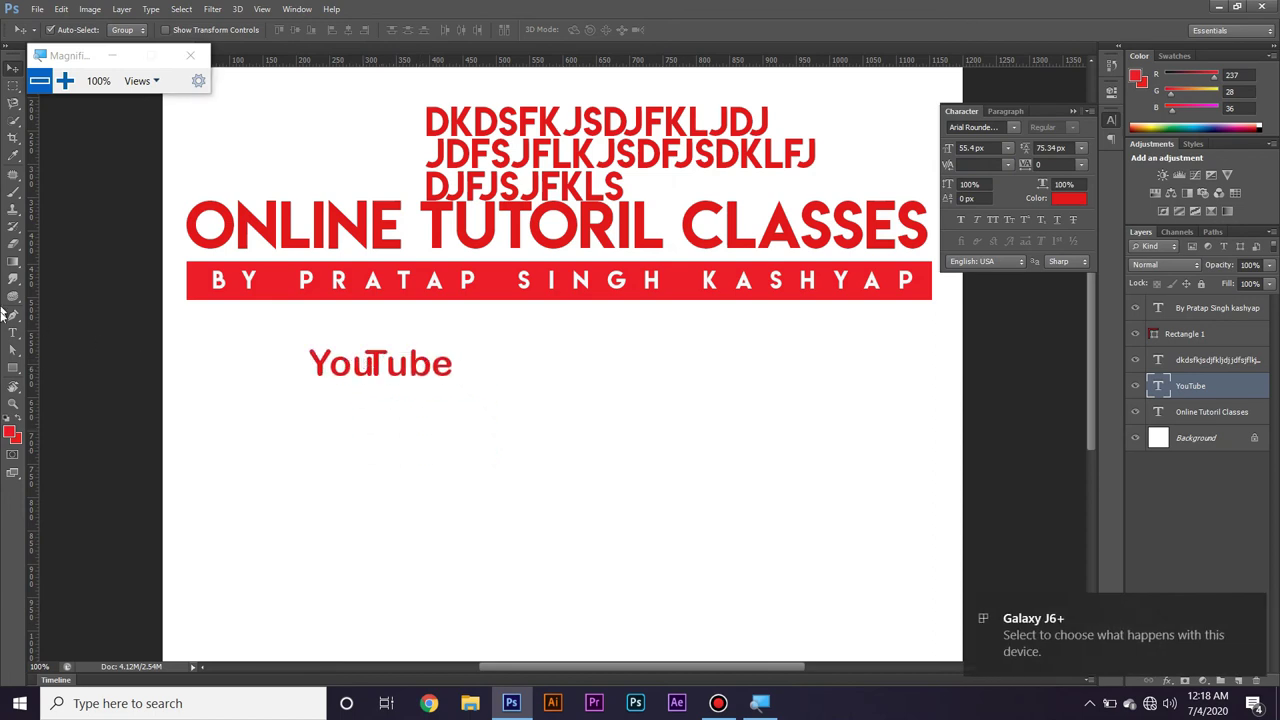
# Type 'P s' near the canvas bottom and enlarge the P to 119.4 px
pyautogui.click(13, 332)
pyautogui.click(395, 606)
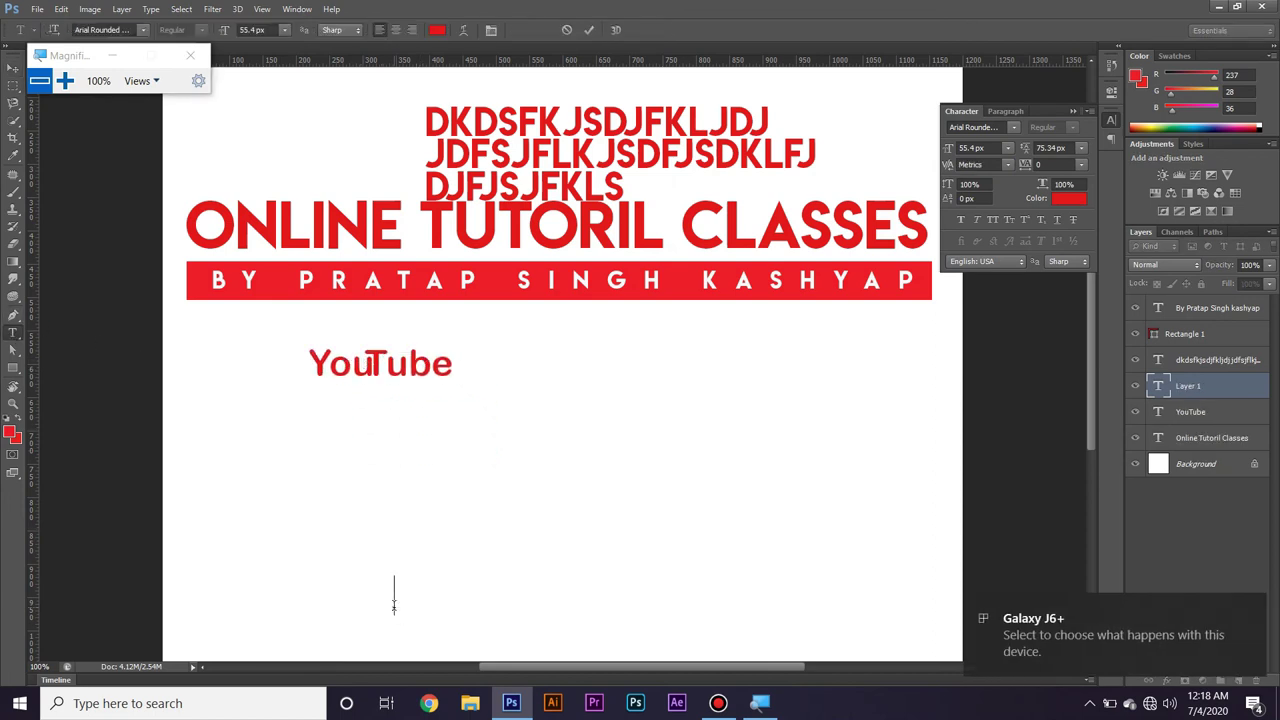
pyautogui.write('p')
pyautogui.press('BackSpace')
pyautogui.write('P s')
pyautogui.press('Left')
pyautogui.hotkey('shift', 'Left')
pyautogui.press('ctrl')
pyautogui.hotkey('ctrl', 'shift', '.')
pyautogui.hotkey('ctrl', 'shift', '.')
pyautogui.hotkey('ctrl', 'shift', '.')
pyautogui.hotkey('ctrl', 'shift', '.')
pyautogui.hotkey('ctrl', 'shift', '.')
pyautogui.hotkey('ctrl', 'shift', '.')
pyautogui.hotkey('ctrl', 'shift', '.')
pyautogui.hotkey('ctrl', 'shift', '.')
pyautogui.hotkey('ctrl', 'shift', '.')
pyautogui.hotkey('ctrl', 'shift', '.')
pyautogui.hotkey('ctrl', 'shift', '.')
pyautogui.hotkey('ctrl', 'shift', '.')
pyautogui.hotkey('ctrl', 'shift', '.')
pyautogui.hotkey('ctrl', 'shift', '.')
pyautogui.hotkey('ctrl', 'shift', '.')
pyautogui.hotkey('ctrl', 'shift', '.')
pyautogui.hotkey('ctrl', 'shift', '.')
pyautogui.hotkey('ctrl', 'shift', '.')
pyautogui.hotkey('ctrl', 'shift', '.')
pyautogui.hotkey('ctrl', 'shift', '.')
pyautogui.hotkey('ctrl', 'shift', '.')
pyautogui.hotkey('ctrl', 'shift', '.')
pyautogui.hotkey('ctrl', 'shift', '.')
pyautogui.hotkey('ctrl', 'shift', '.')
pyautogui.hotkey('ctrl', 'shift', '.')
pyautogui.hotkey('ctrl', 'shift', '.')
pyautogui.hotkey('ctrl', 'shift', '.')
pyautogui.hotkey('ctrl', 'shift', '.')
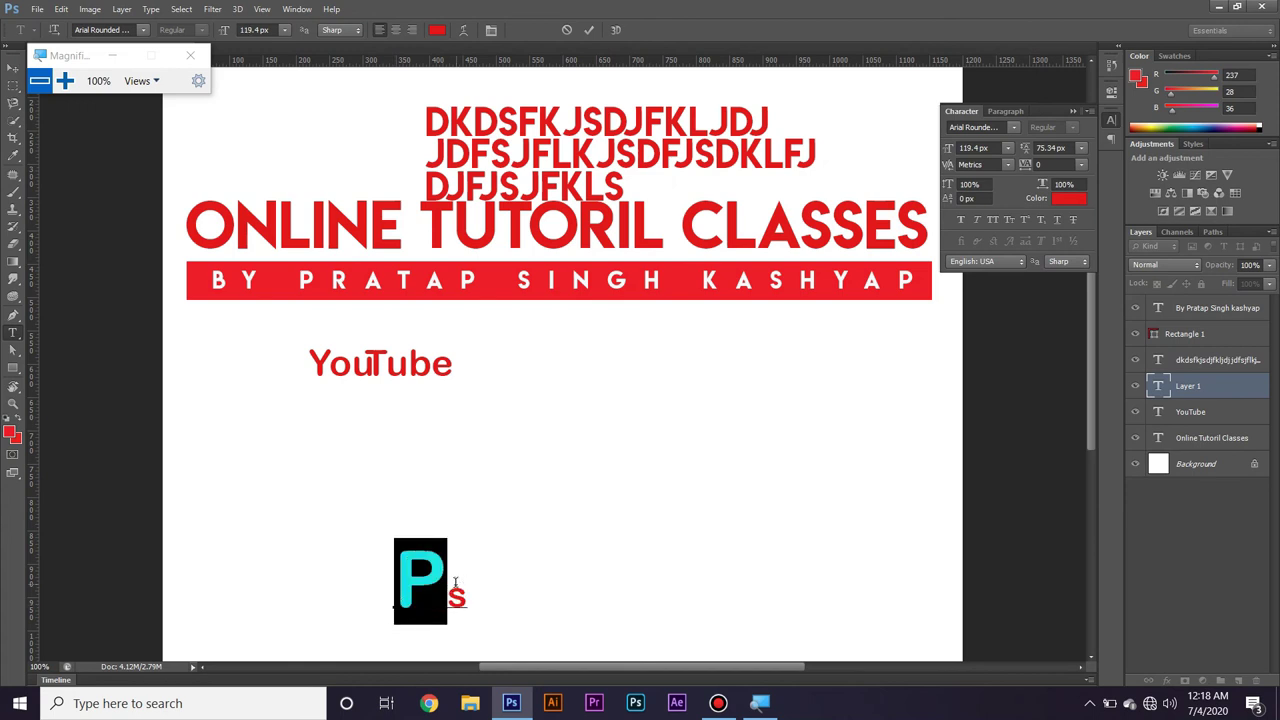
# Kern the s tightly against the P, starting at -190 and tightening further
pyautogui.click(455, 583)
pyautogui.click(1007, 164)
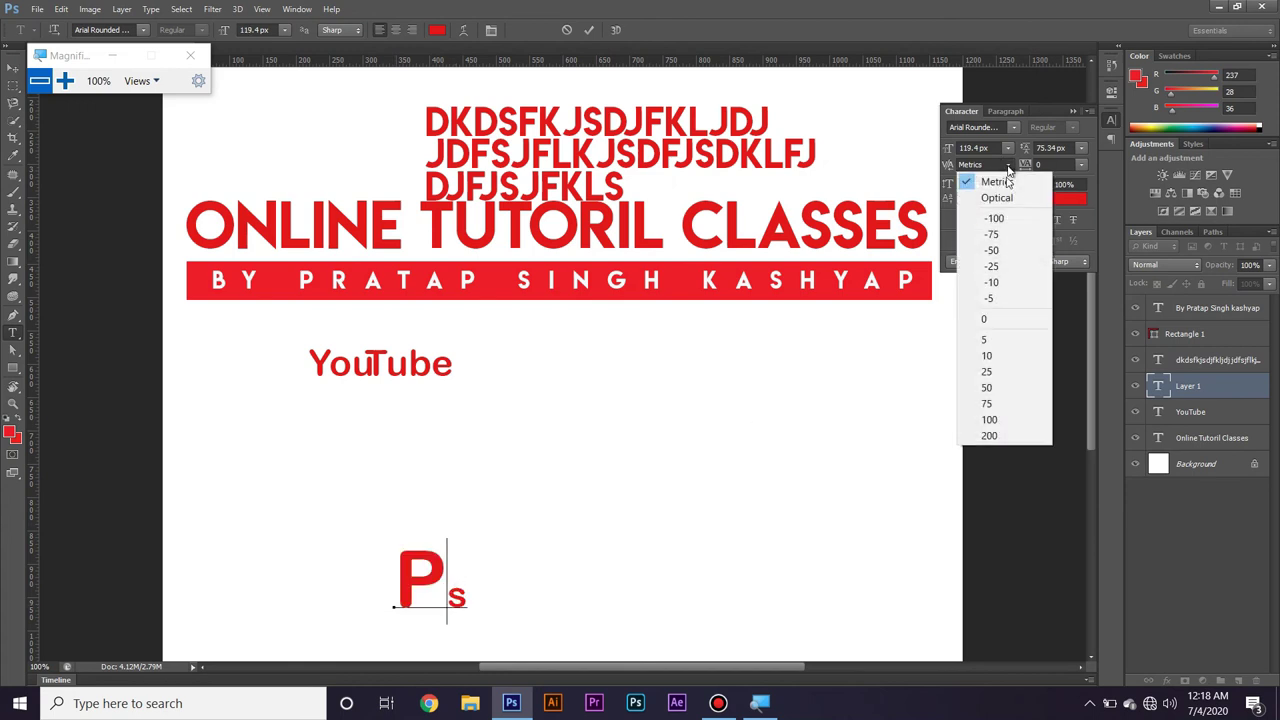
pyautogui.click(1011, 220)
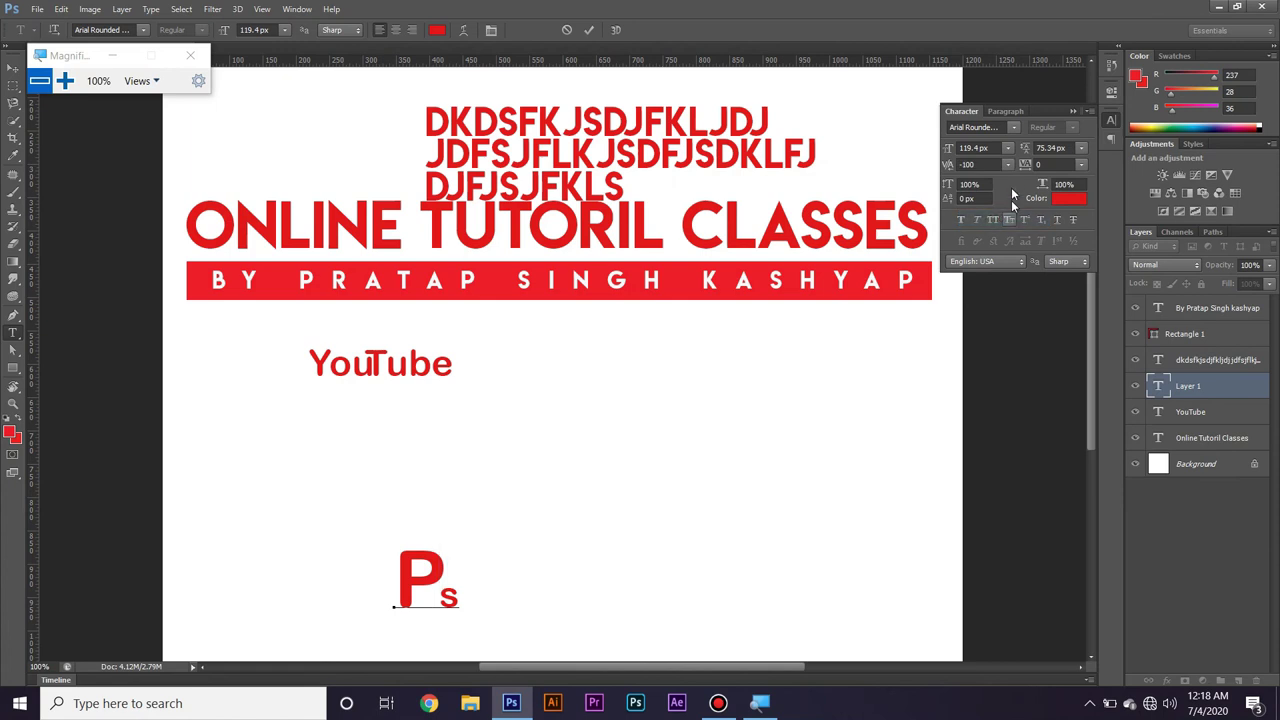
pyautogui.click(996, 165)
pyautogui.write('-190')
pyautogui.press('Return')
pyautogui.press('Down')
pyautogui.press('Down')
pyautogui.press('Down')
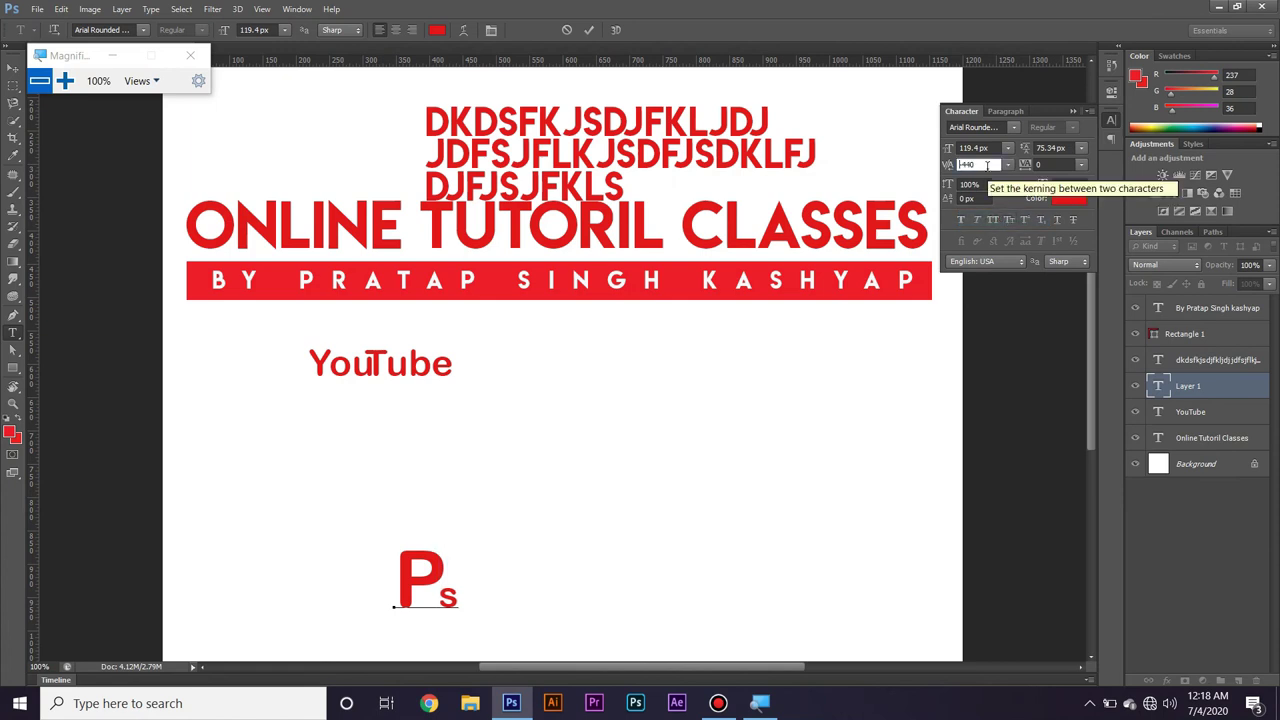
pyautogui.press('Down')
pyautogui.press('Down')
pyautogui.press('Down')
# Set the P–s kerning to -410, add the author's surname, and place it right of YouTube
pyautogui.write('-410')
pyautogui.press('Return')
pyautogui.write('Kashyap')
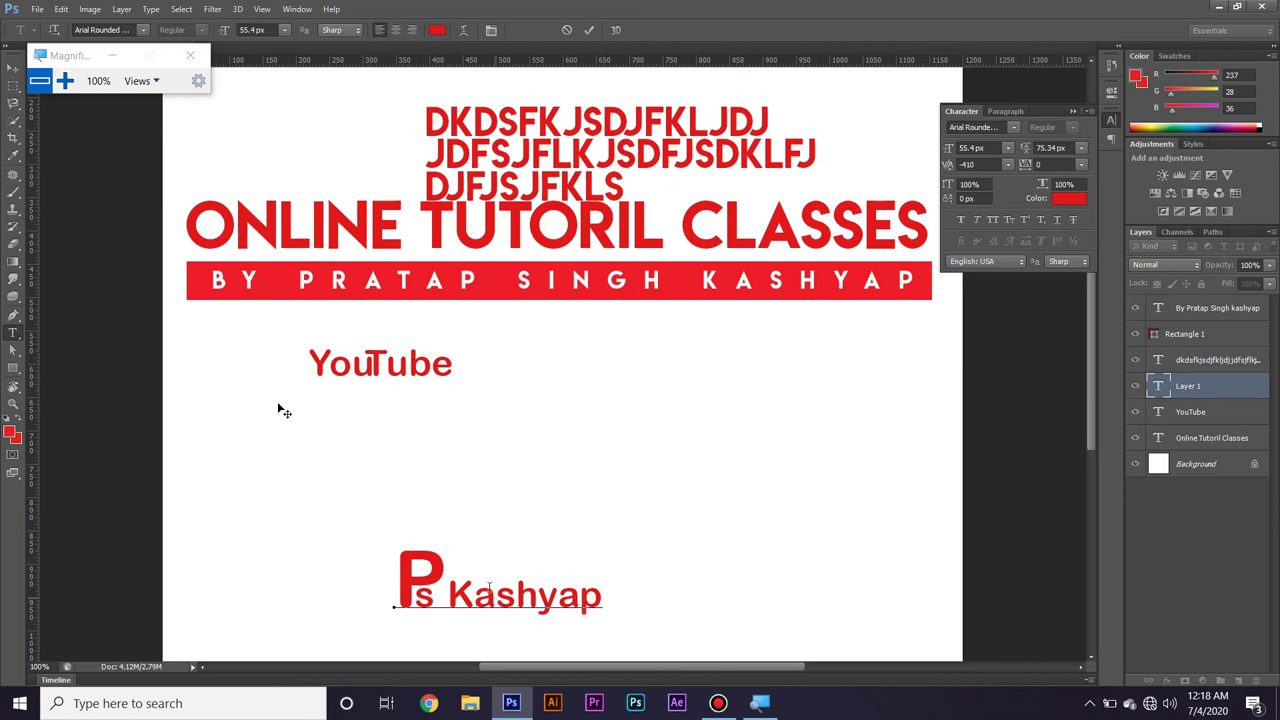
pyautogui.click(13, 67)
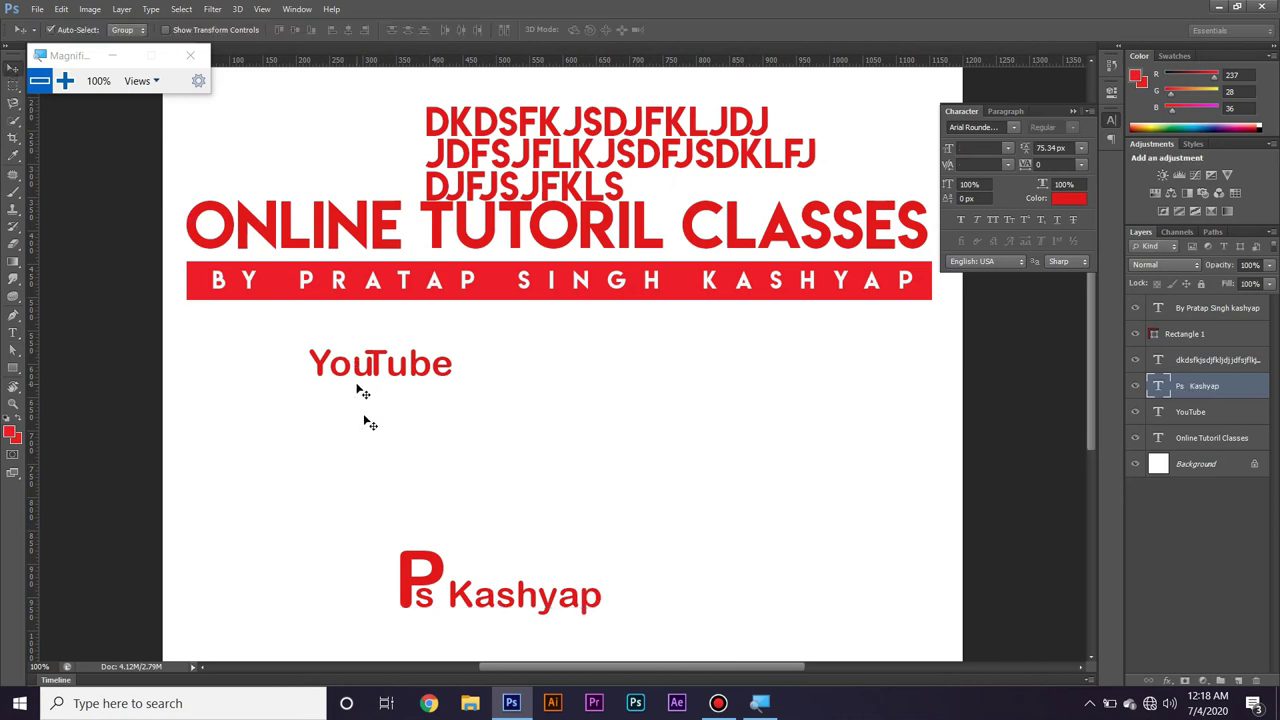
pyautogui.moveTo(444, 559); pyautogui.dragTo(565, 372)
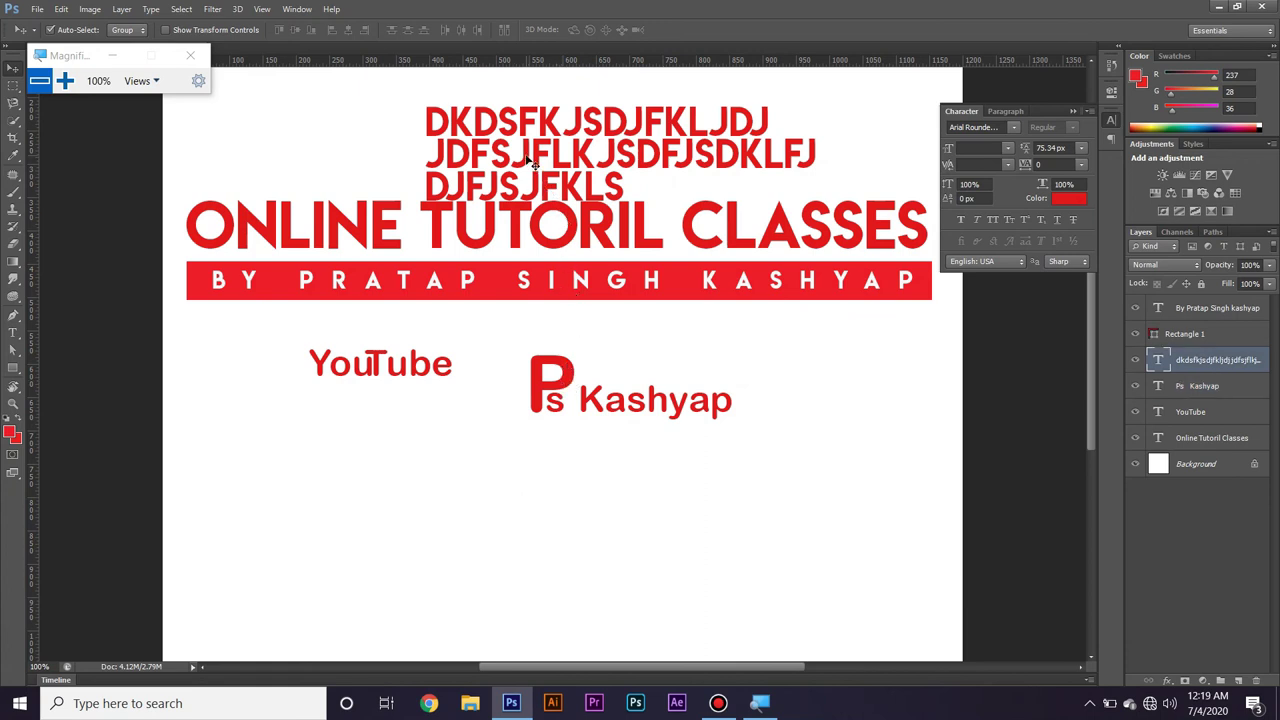
# Remove the three-line placeholder text layer
pyautogui.moveTo(528, 173); pyautogui.dragTo(435, 513)
pyautogui.hotkey('ctrl', 'e')
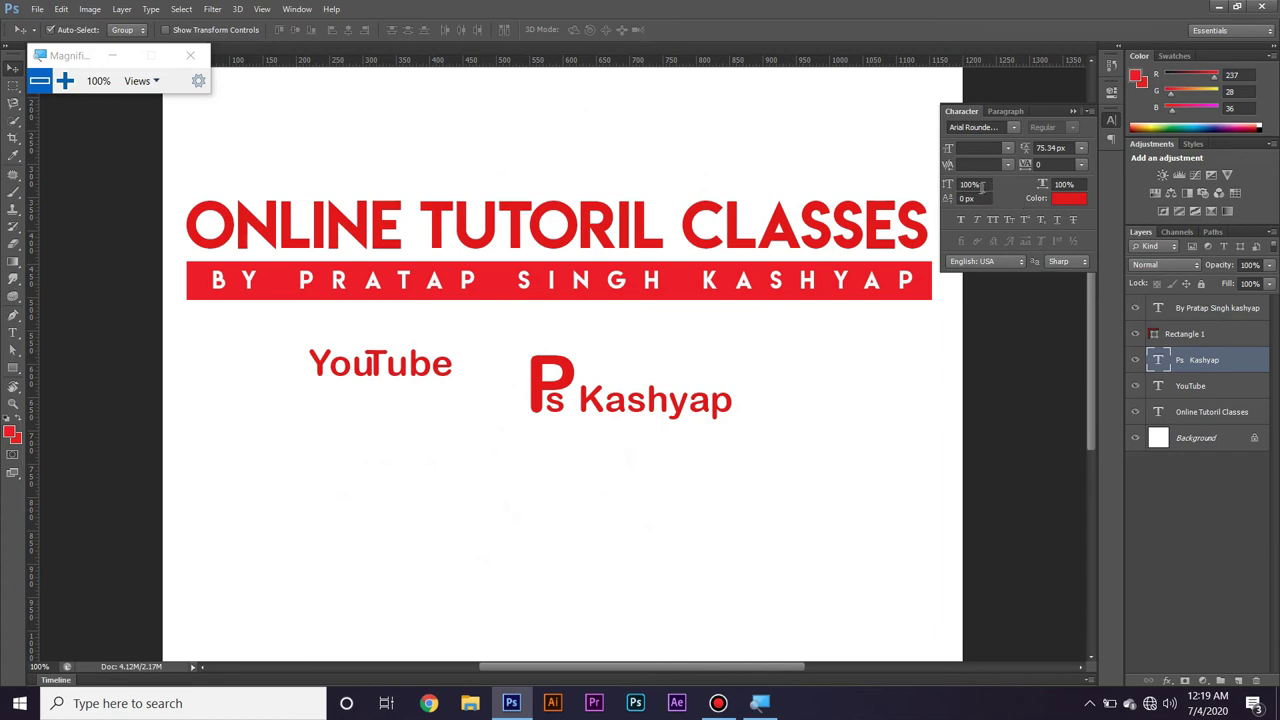
pyautogui.hotkey('ctrl', 'alt', 'z')
pyautogui.hotkey('ctrl', 'alt', 'z')
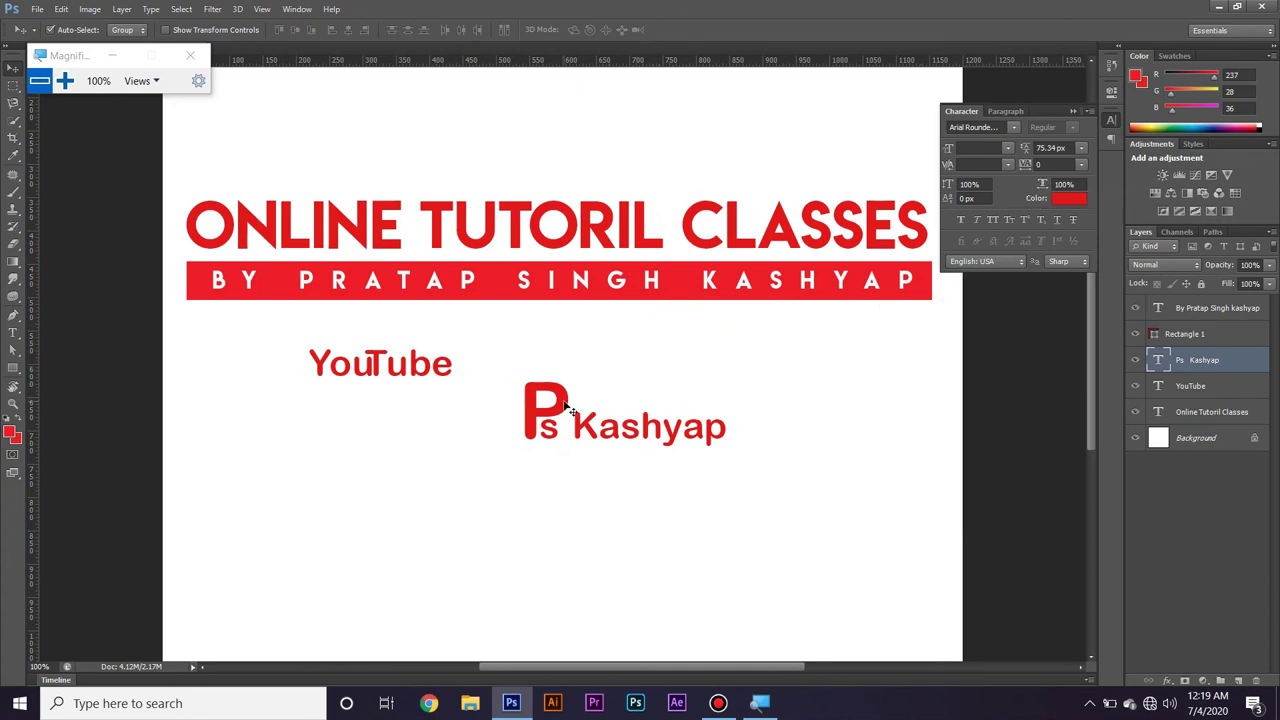
# Try stretching the Ps logo vertically with Free Transform, then undo it
pyautogui.hotkey('ctrl', 't')
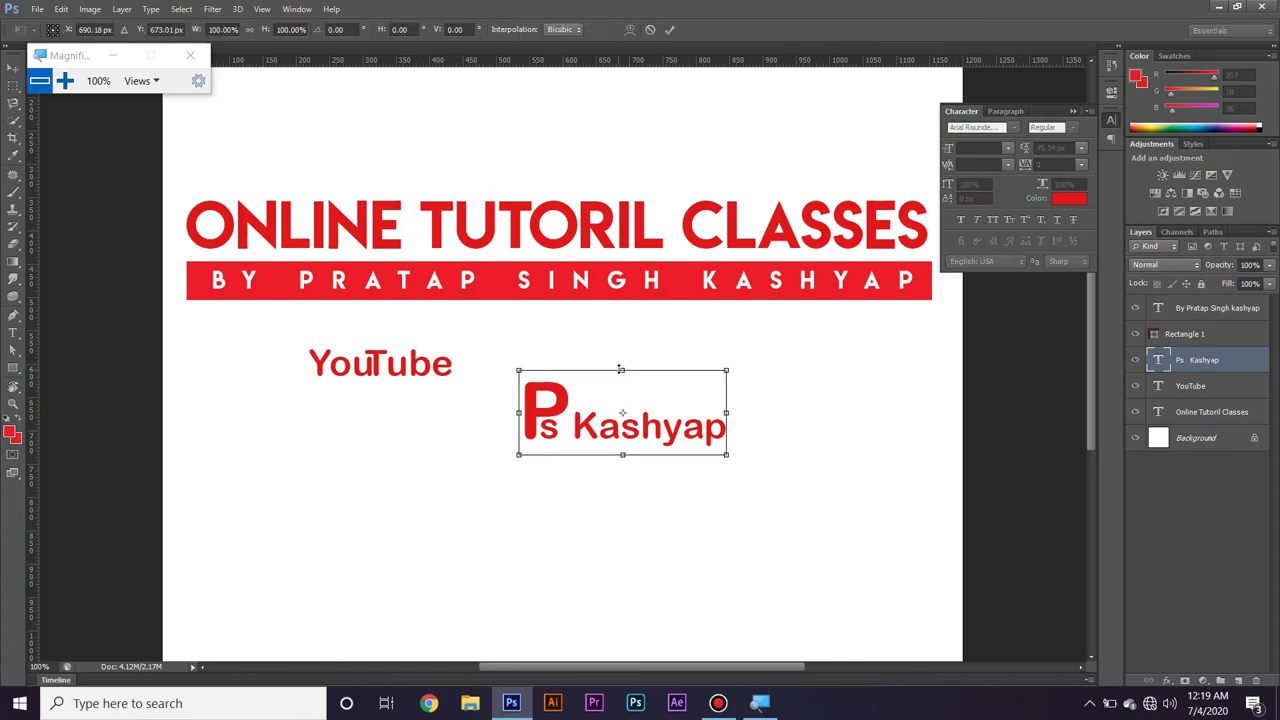
pyautogui.moveTo(620, 370); pyautogui.dragTo(617, 230)
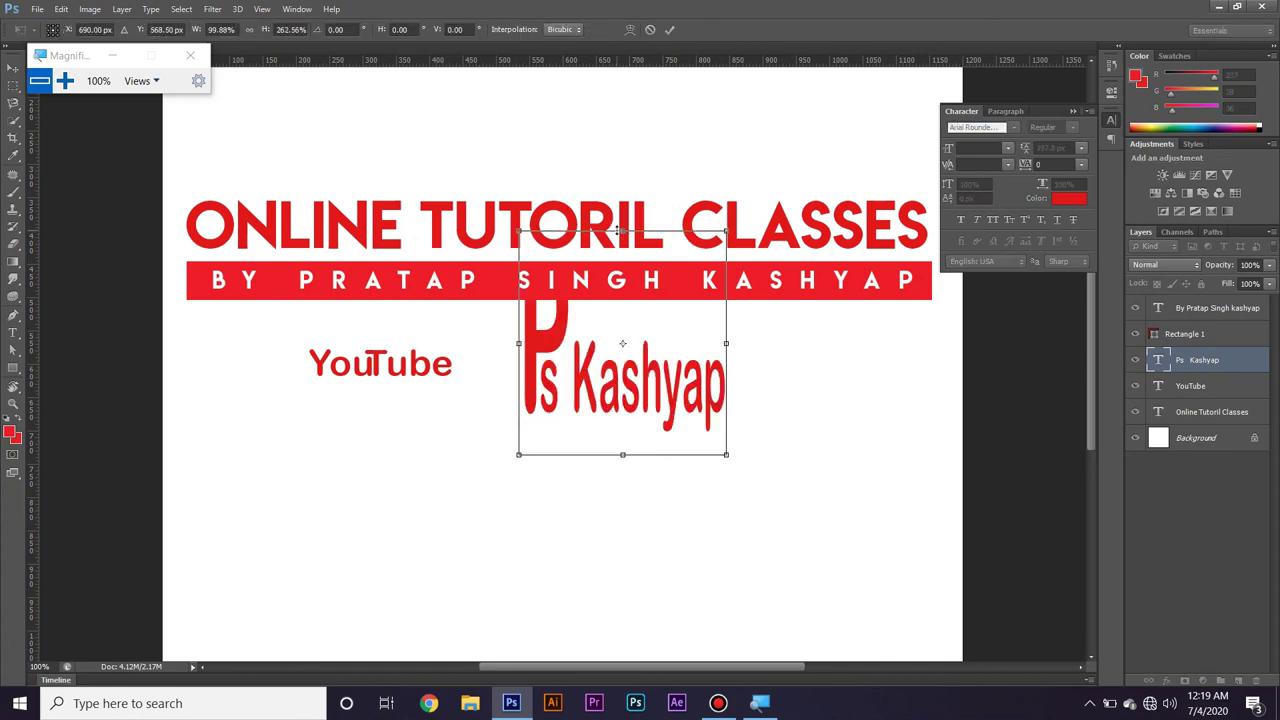
pyautogui.press('Return')
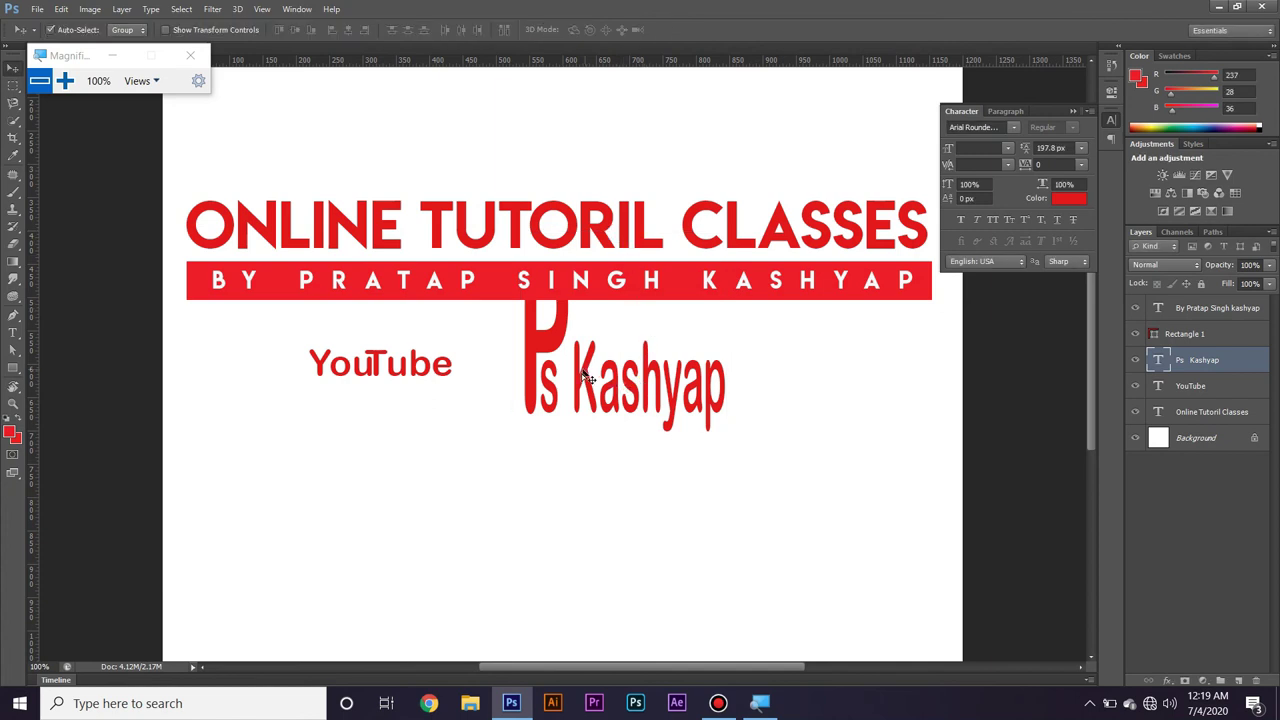
pyautogui.moveTo(620, 388); pyautogui.dragTo(608, 464)
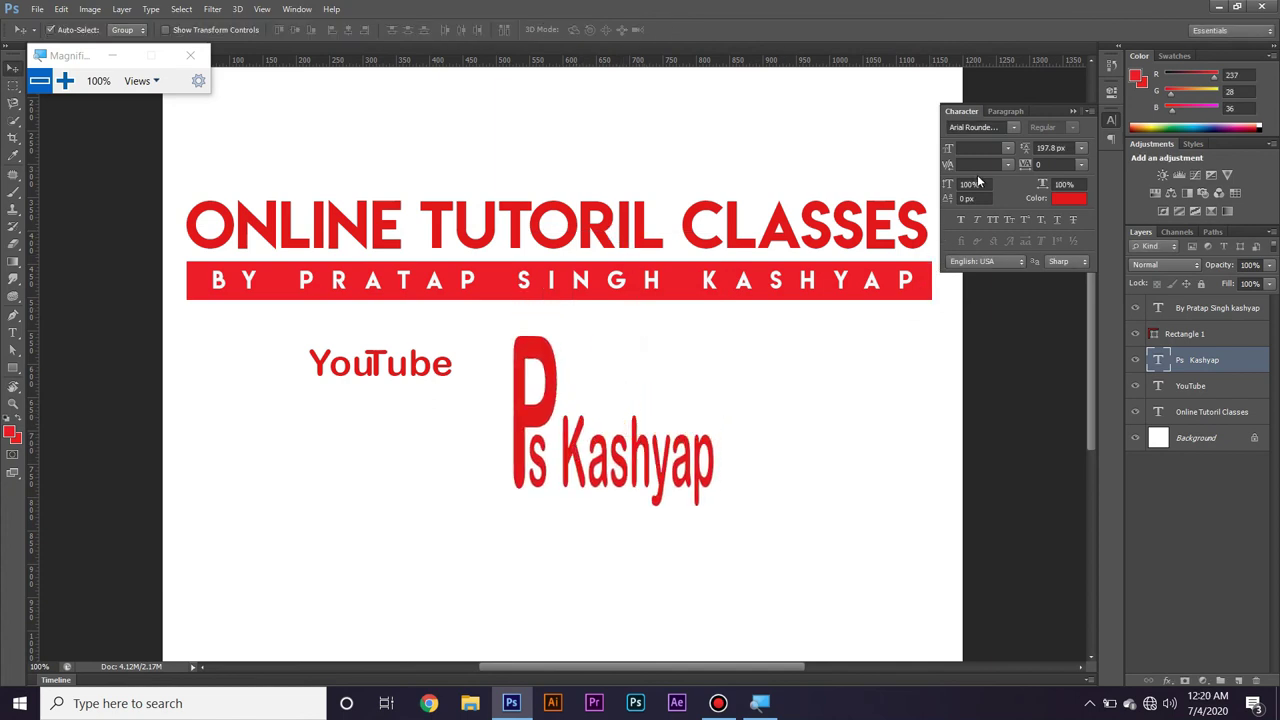
pyautogui.hotkey('ctrl', 'z')
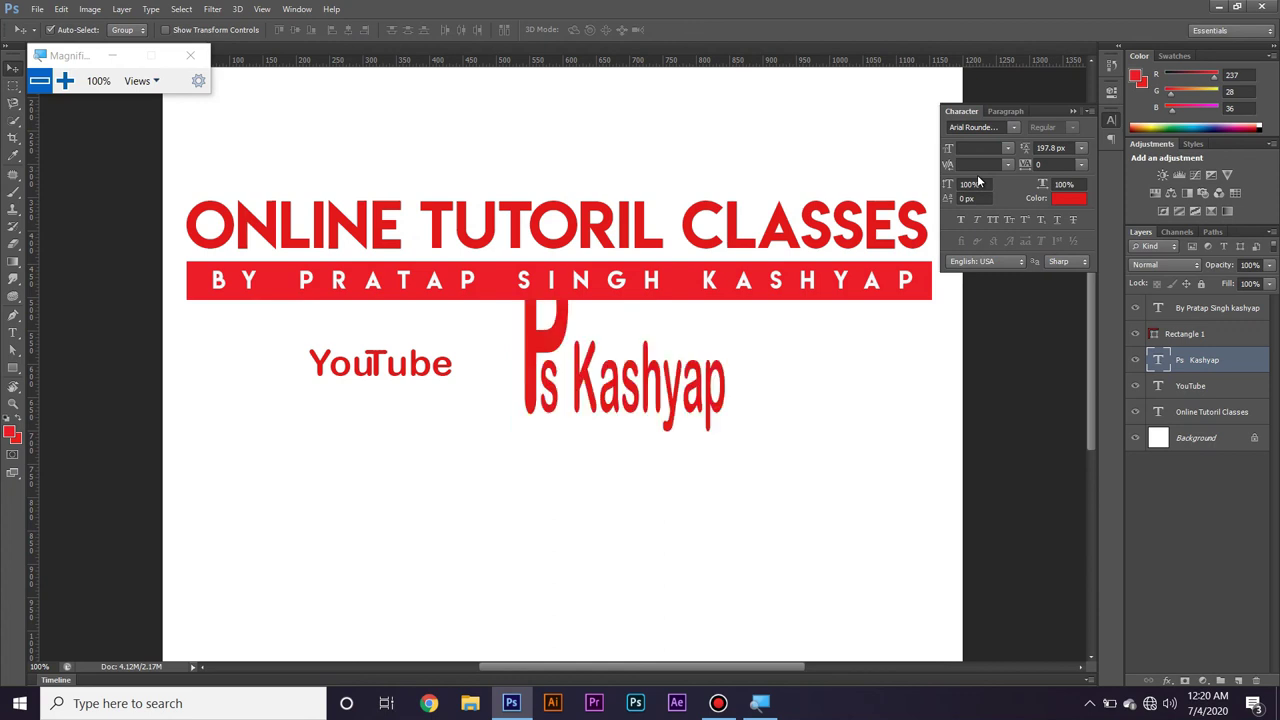
pyautogui.hotkey('ctrl', 'alt', 'z')
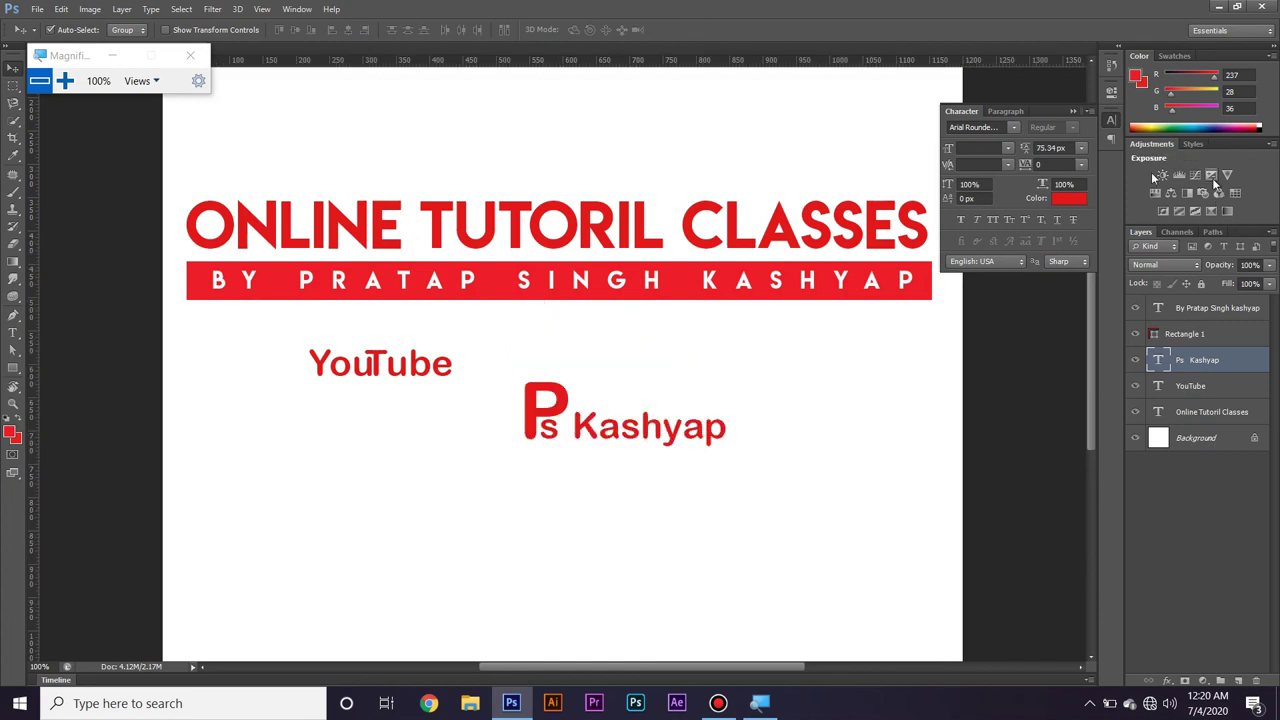
# Set the logo's vertical and horizontal scale to 100% in the Character panel
pyautogui.click(958, 186)
pyautogui.moveTo(958, 186); pyautogui.dragTo(1040, 190)
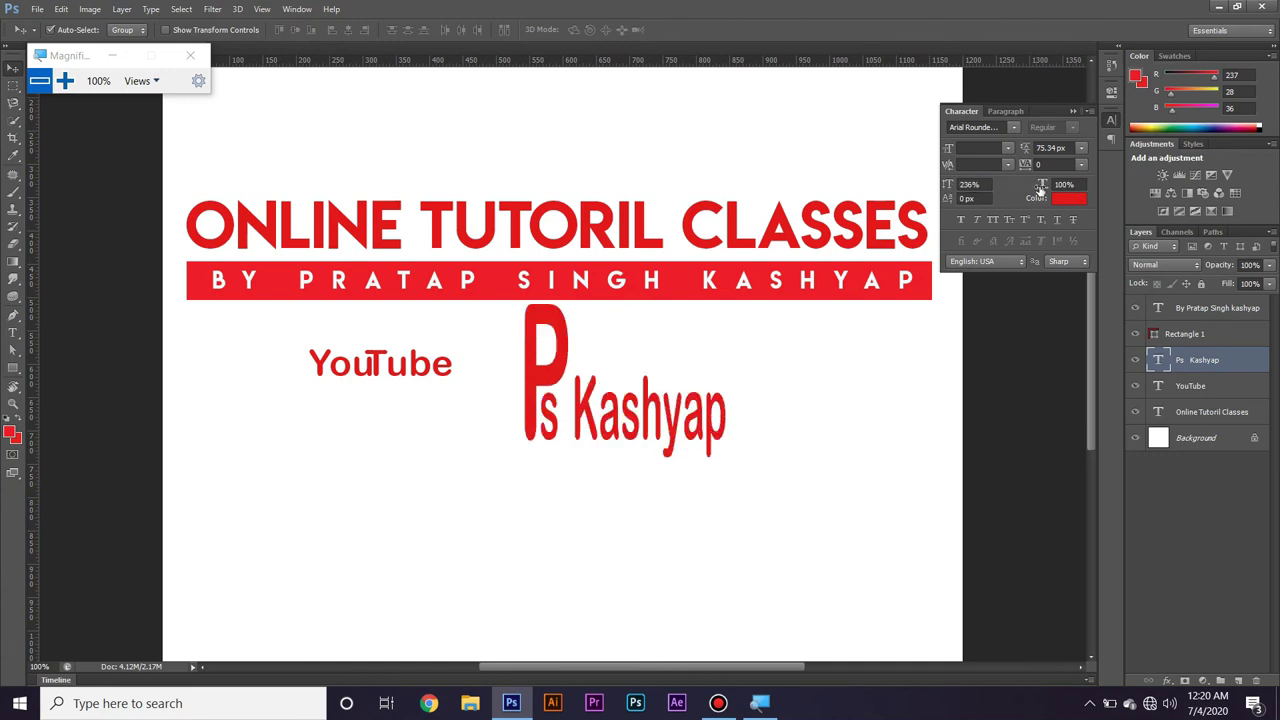
pyautogui.click(1041, 187)
pyautogui.moveTo(1130, 178); pyautogui.dragTo(1148, 178)
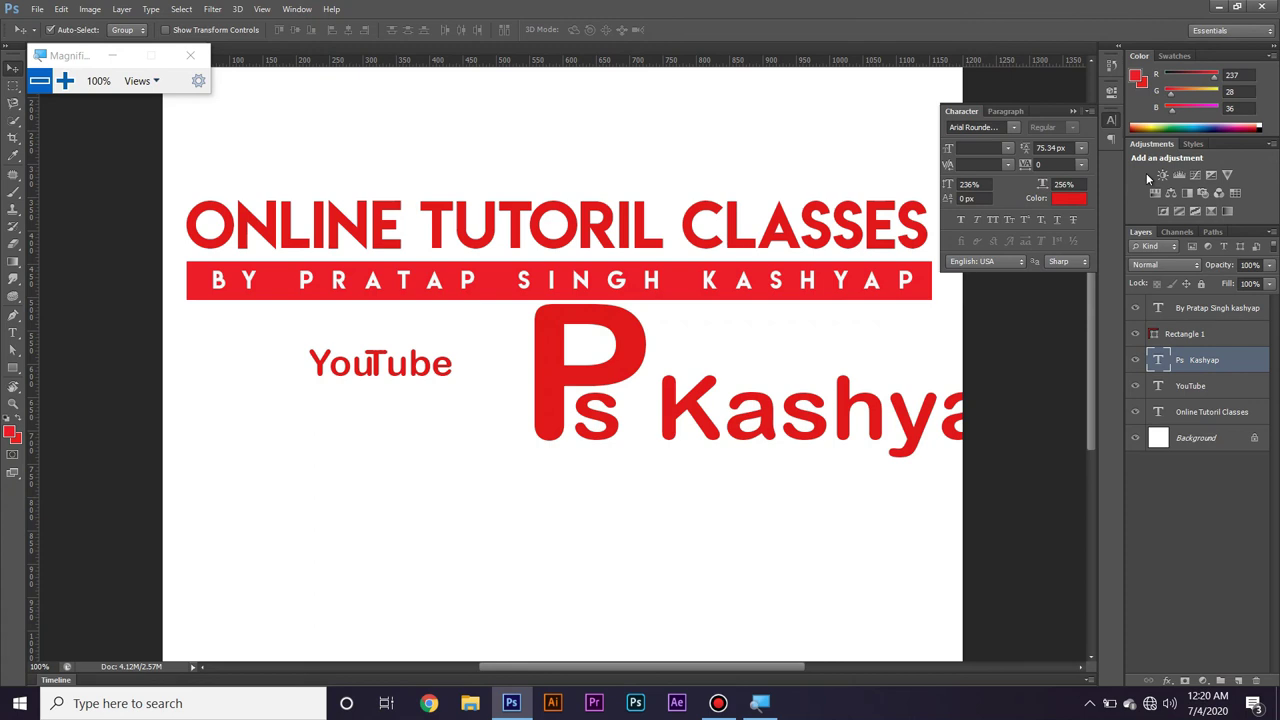
pyautogui.click(985, 197)
pyautogui.click(980, 183)
pyautogui.write('100')
pyautogui.press('Tab')
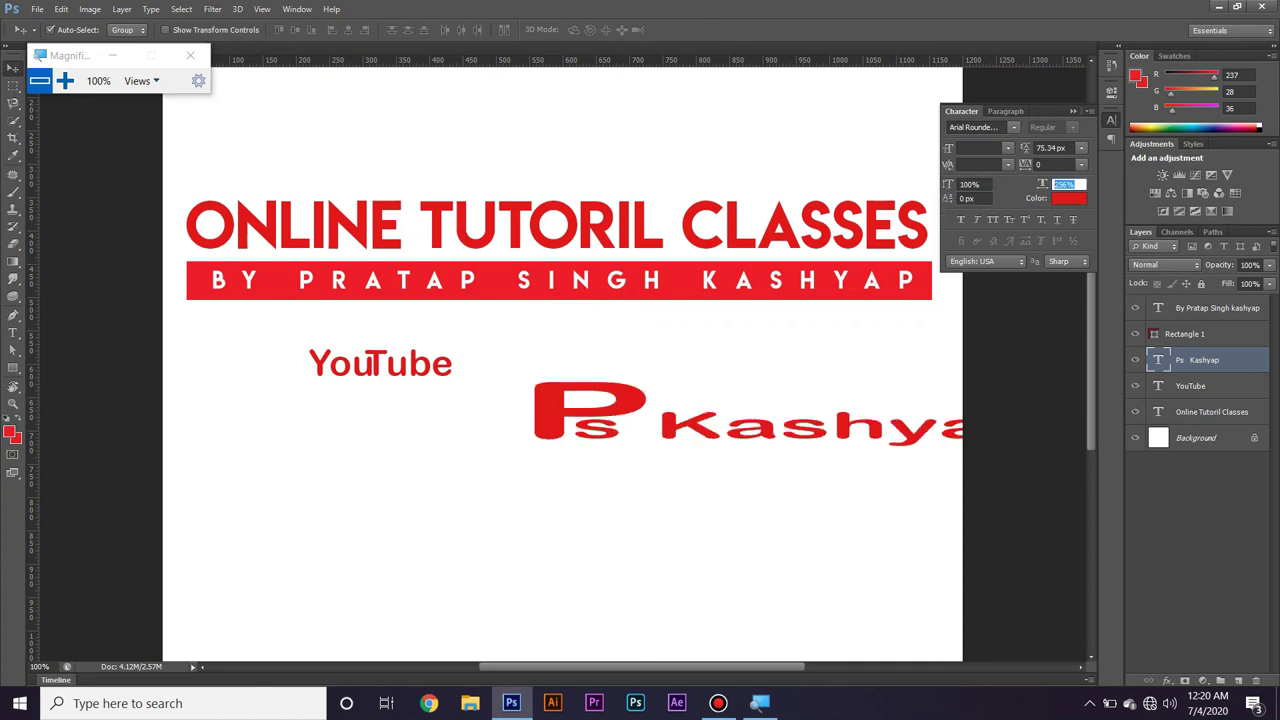
pyautogui.write('100')
pyautogui.press('Return')
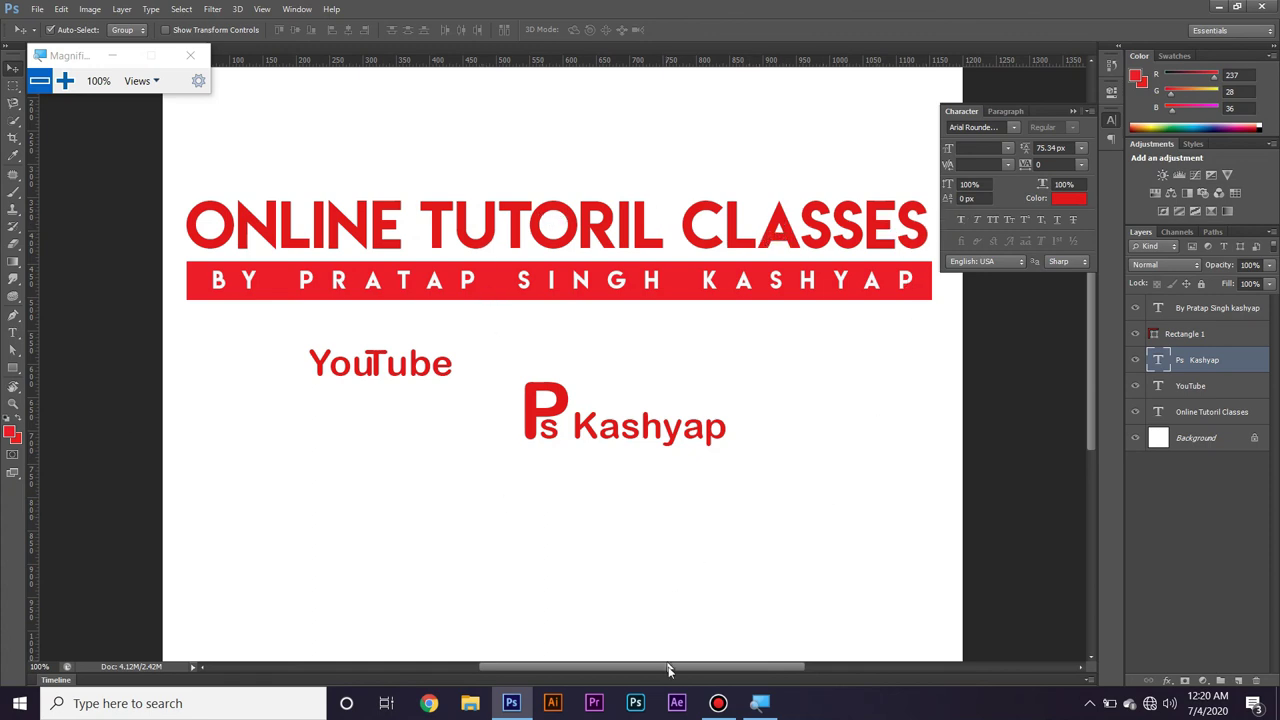
# Add 'TM' after CLASSES at 34.27 px with a 54 px baseline shift
pyautogui.moveTo(673, 665); pyautogui.dragTo(698, 665)
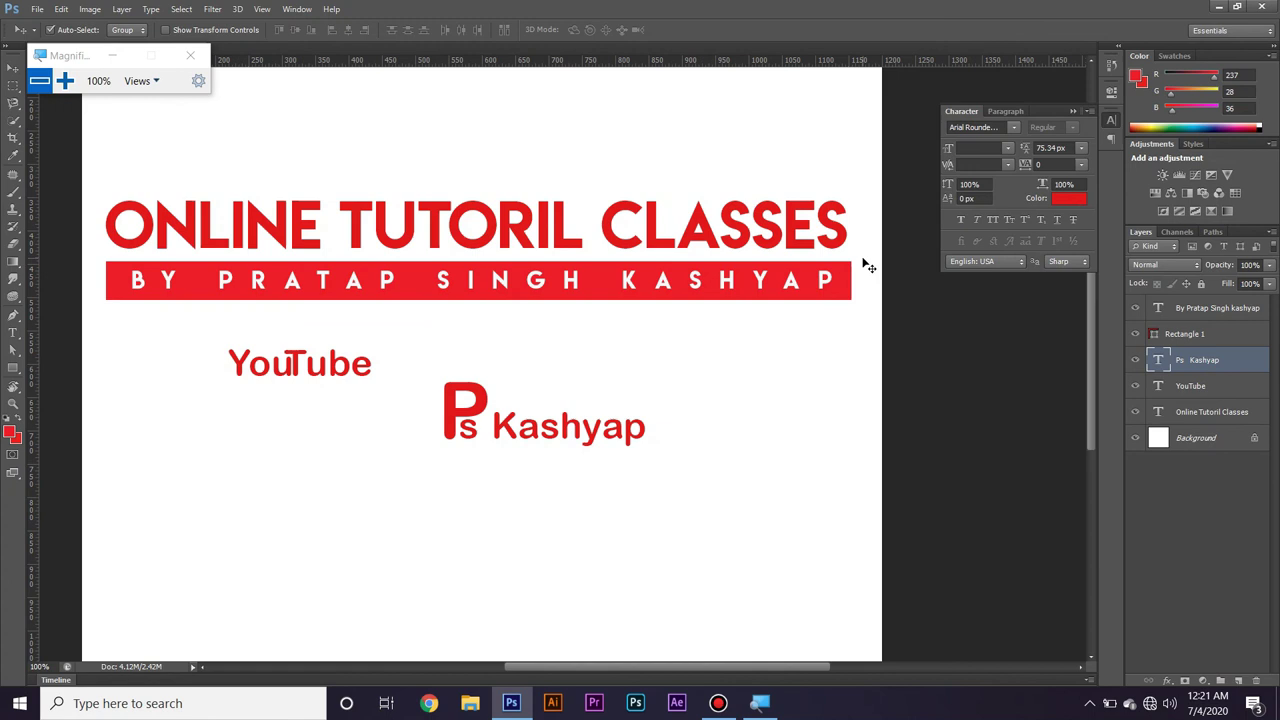
pyautogui.press('t')
pyautogui.click(845, 212)
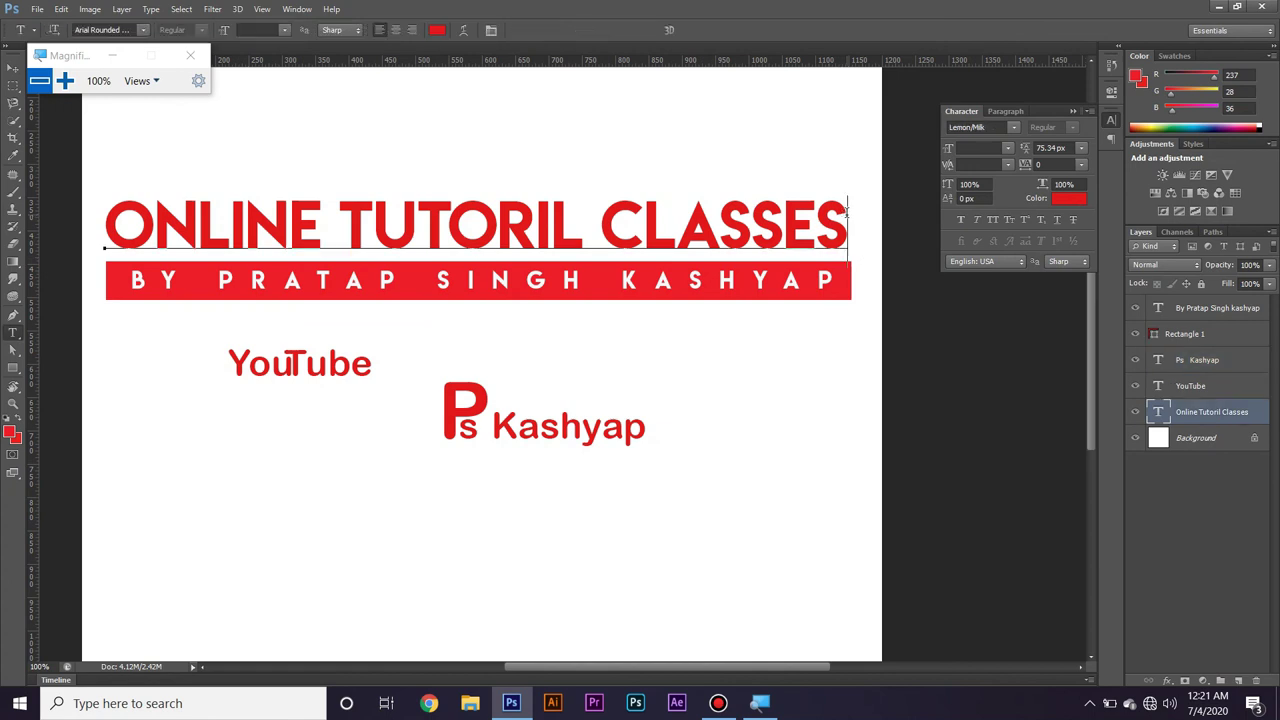
pyautogui.write('t')
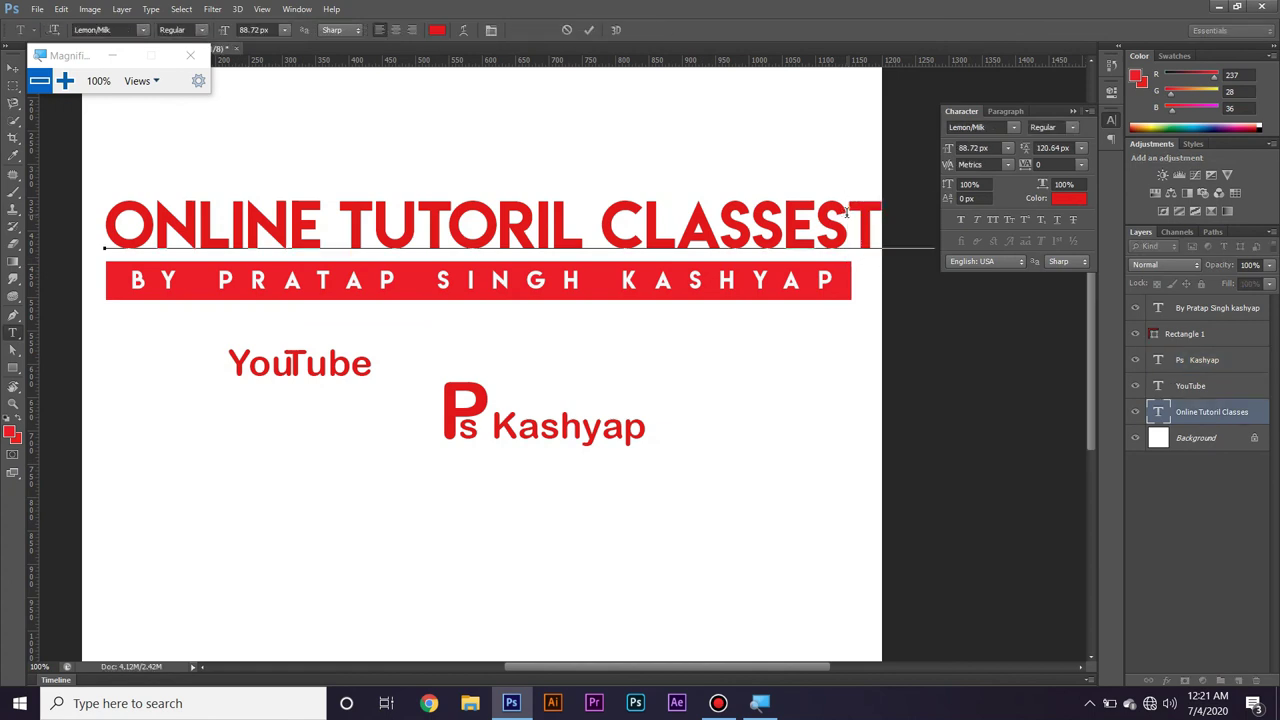
pyautogui.moveTo(848, 212); pyautogui.dragTo(928, 216)
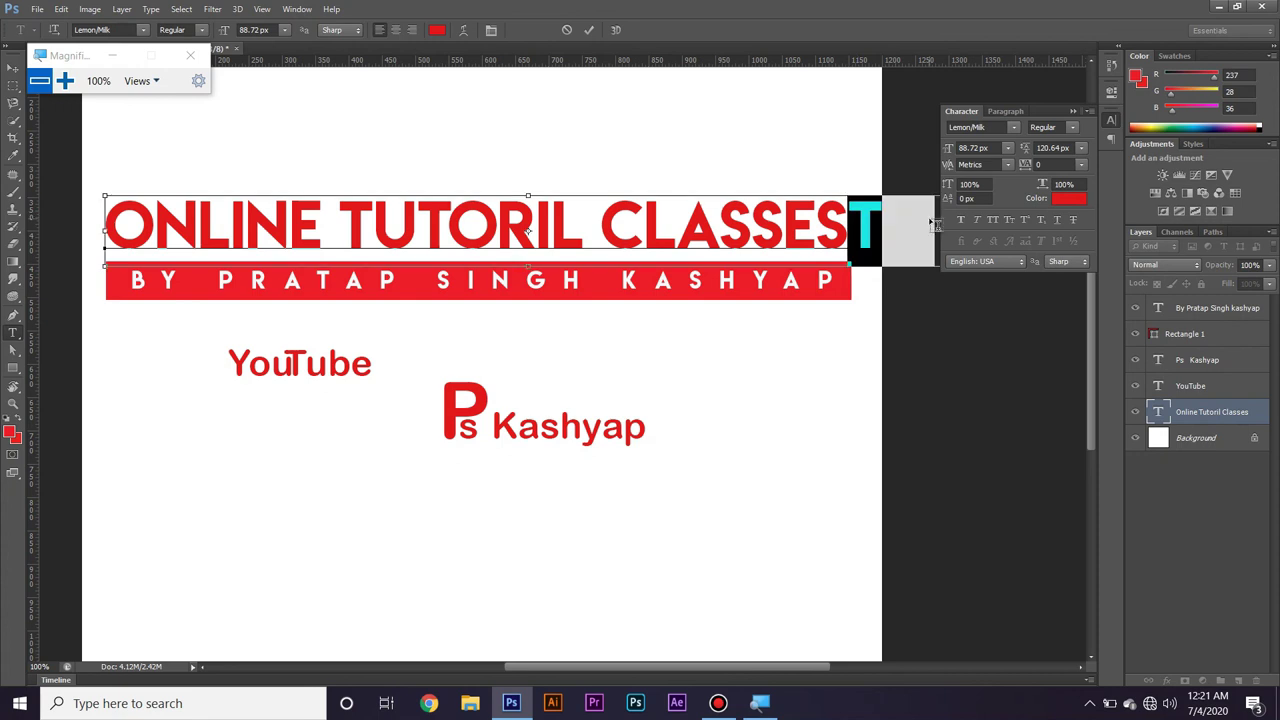
pyautogui.hotkey('ctrl', 'Return')
pyautogui.click(928, 216)
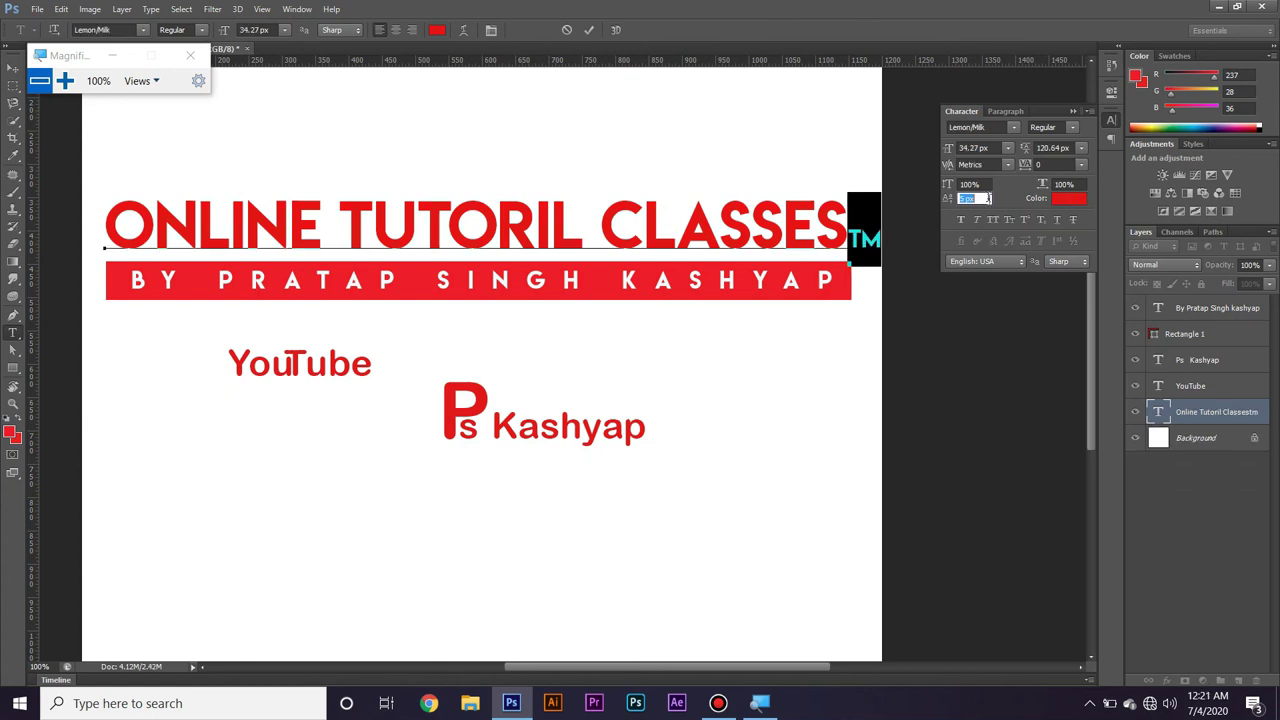
pyautogui.press('Up')
pyautogui.press('Up')
pyautogui.press('Up')
pyautogui.press('Up')
pyautogui.press('Up')
pyautogui.press('Up')
pyautogui.press('Up')
pyautogui.press('Up')
pyautogui.press('Up')
pyautogui.press('Up')
pyautogui.press('Up')
pyautogui.press('Up')
pyautogui.press('Down')
pyautogui.press('Down')
pyautogui.press('Down')
pyautogui.press('Down')
pyautogui.press('Return')
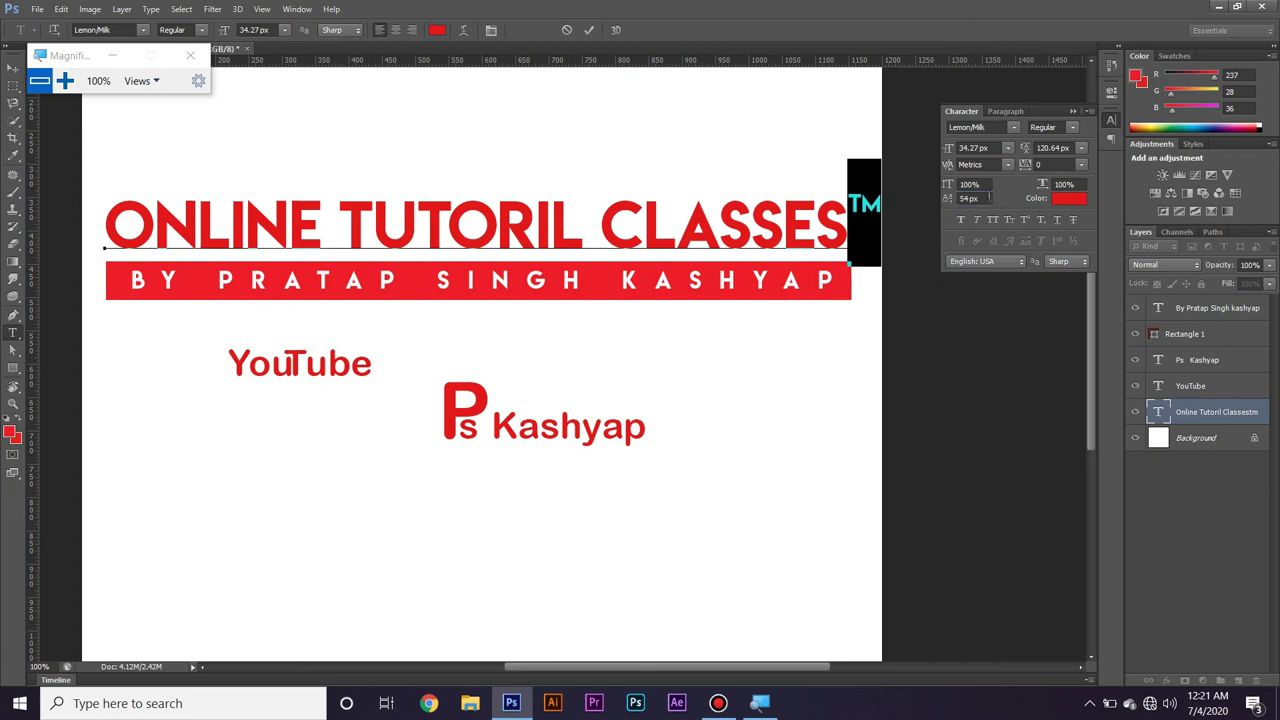
pyautogui.hotkey('ctrl', 'Return')
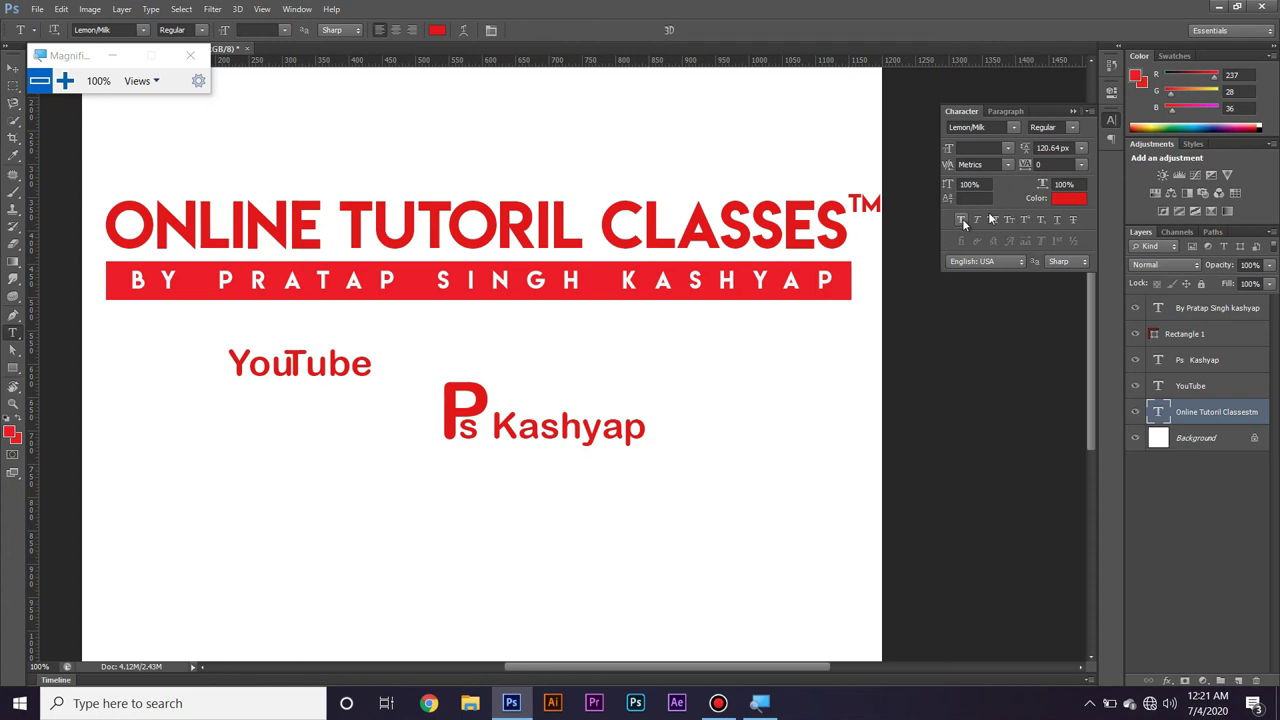
# Try a teal colour on the headline text
pyautogui.click(1062, 198)
pyautogui.moveTo(563, 400); pyautogui.dragTo(563, 457)
pyautogui.click(540, 370)
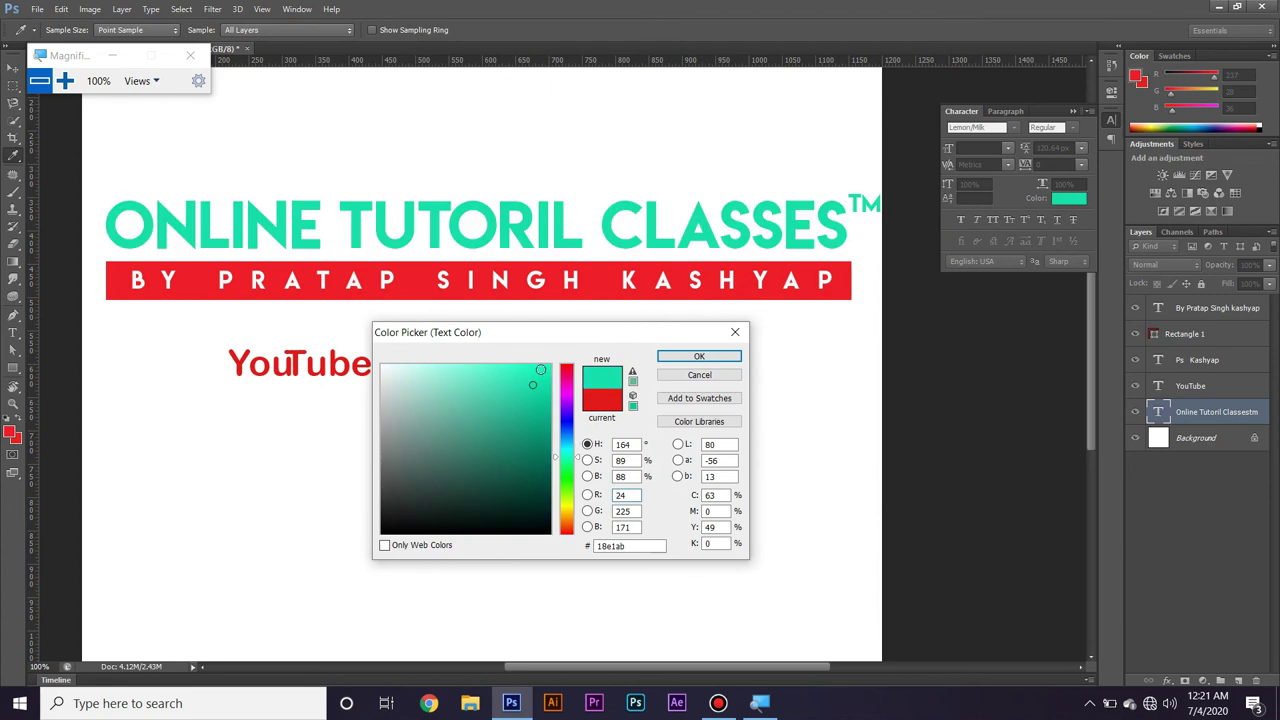
pyautogui.click(682, 358)
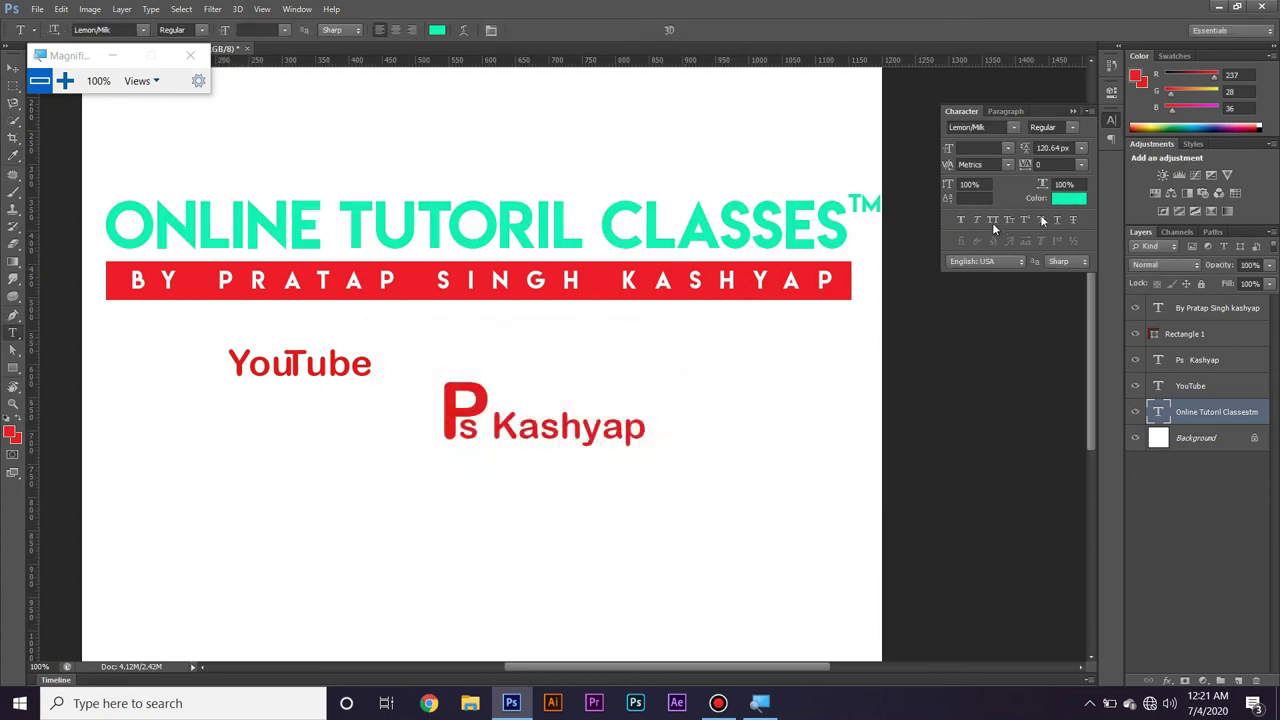
# Return the headline to red and start a new text layer low on the left
pyautogui.click(1068, 198)
pyautogui.click(565, 376)
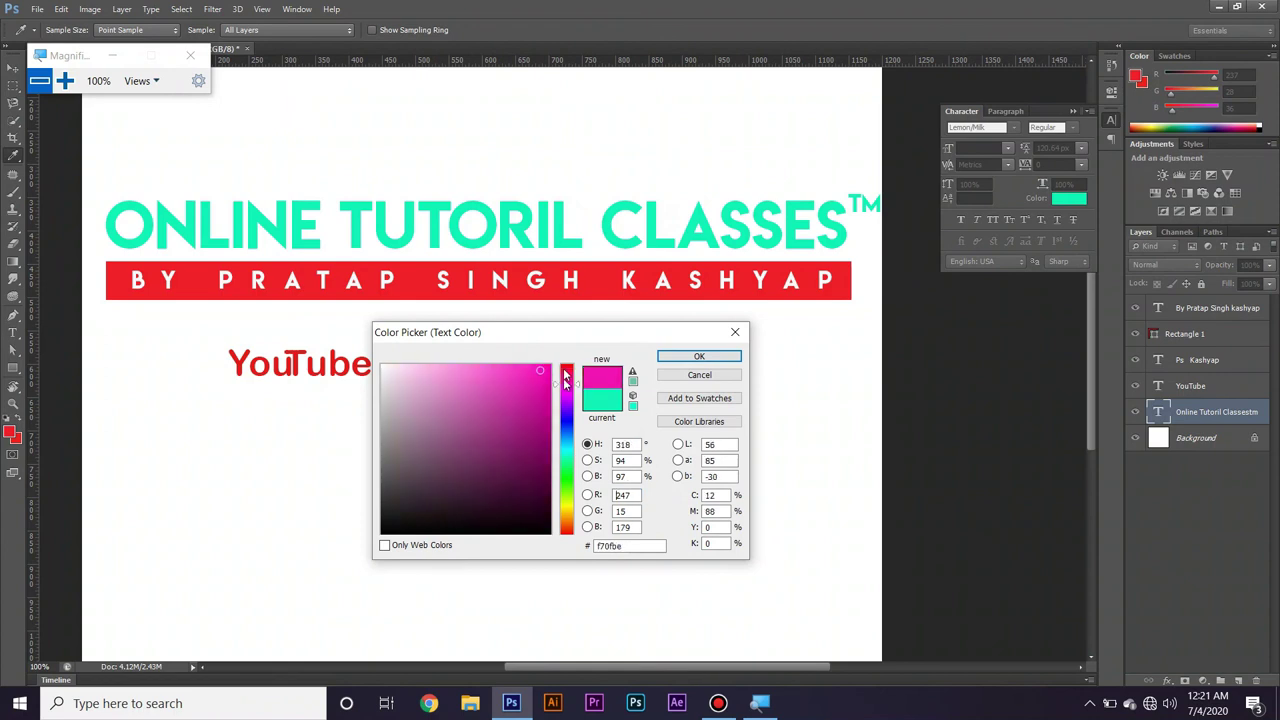
pyautogui.moveTo(565, 376); pyautogui.dragTo(565, 368)
pyautogui.click(699, 357)
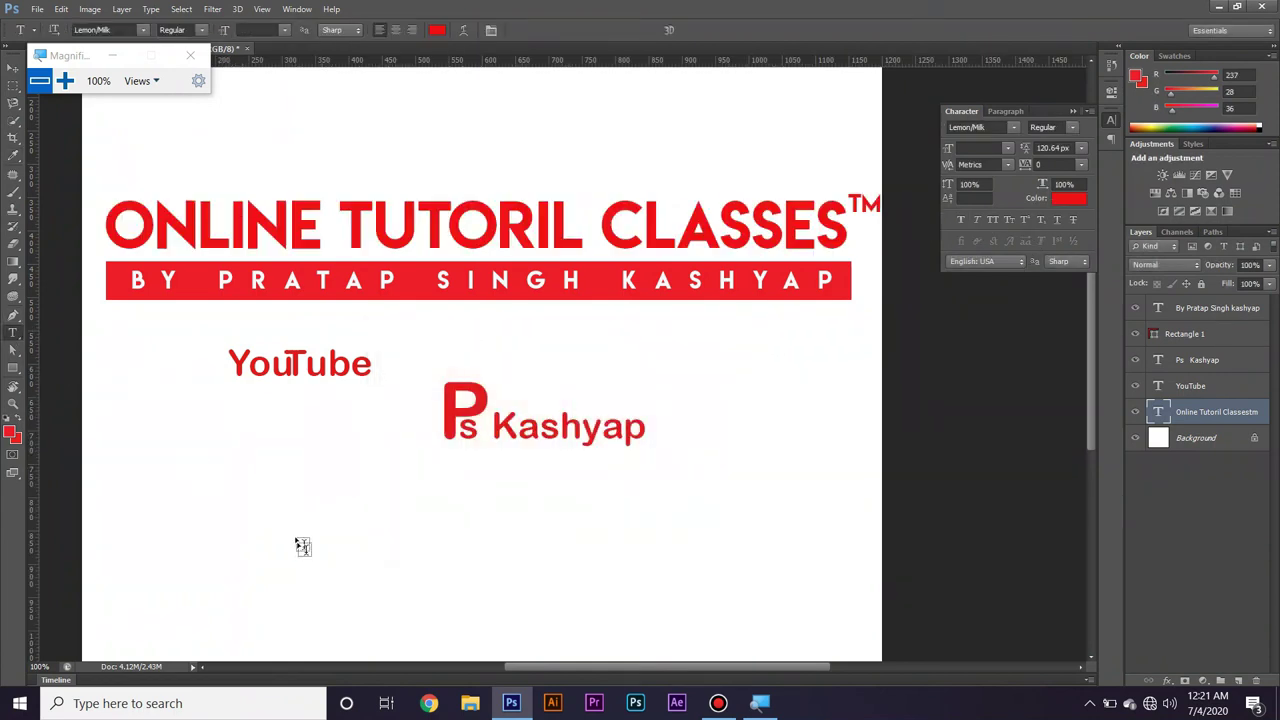
pyautogui.click(302, 550)
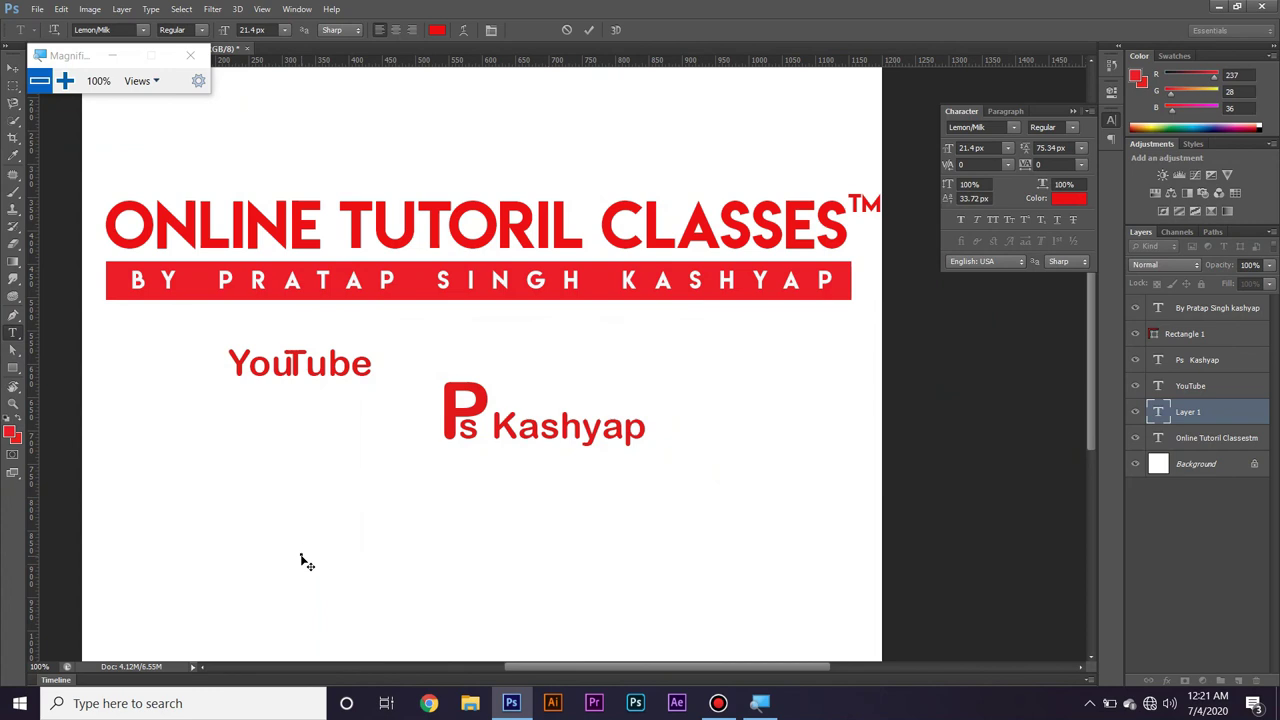
# Type the author's name as a new line and enlarge it to 47.4 px
pyautogui.write('PRATAP SINGH KASHYAP')
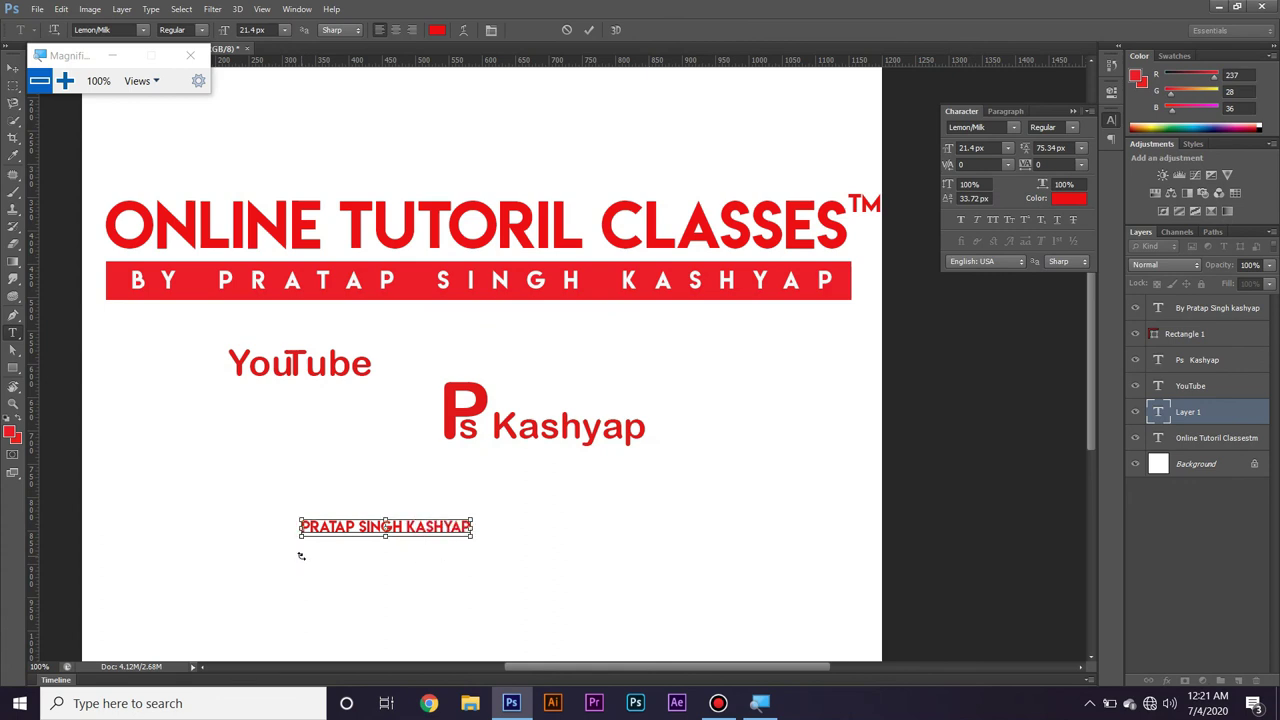
pyautogui.hotkey('ctrl', 'a')
pyautogui.hotkey('ctrl', 'shift', ',')
pyautogui.hotkey('ctrl', 'shift', ',')
pyautogui.hotkey('ctrl', 'shift', ',')
pyautogui.hotkey('ctrl', 'shift', '.')
pyautogui.hotkey('ctrl', 'shift', '.')
pyautogui.hotkey('ctrl', 'shift', '.')
pyautogui.hotkey('ctrl', 'shift', '.')
pyautogui.hotkey('ctrl', 'shift', '.')
pyautogui.hotkey('ctrl', 'shift', '.')
pyautogui.hotkey('ctrl', 'shift', '.')
pyautogui.hotkey('ctrl', 'shift', '.')
pyautogui.hotkey('ctrl', 'shift', '.')
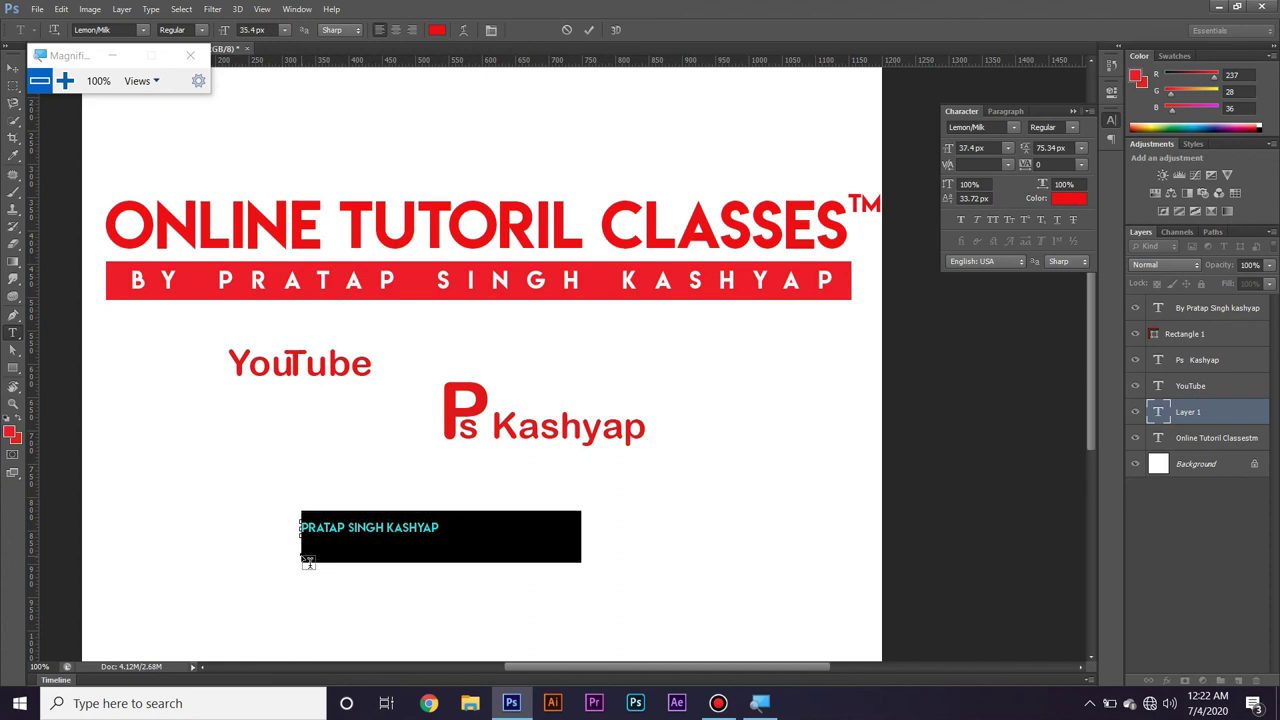
pyautogui.hotkey('ctrl', 'shift', '.')
pyautogui.hotkey('ctrl', 'shift', '.')
pyautogui.hotkey('ctrl', 'shift', '.')
pyautogui.hotkey('ctrl', 'shift', '.')
pyautogui.hotkey('ctrl', 'shift', '.')
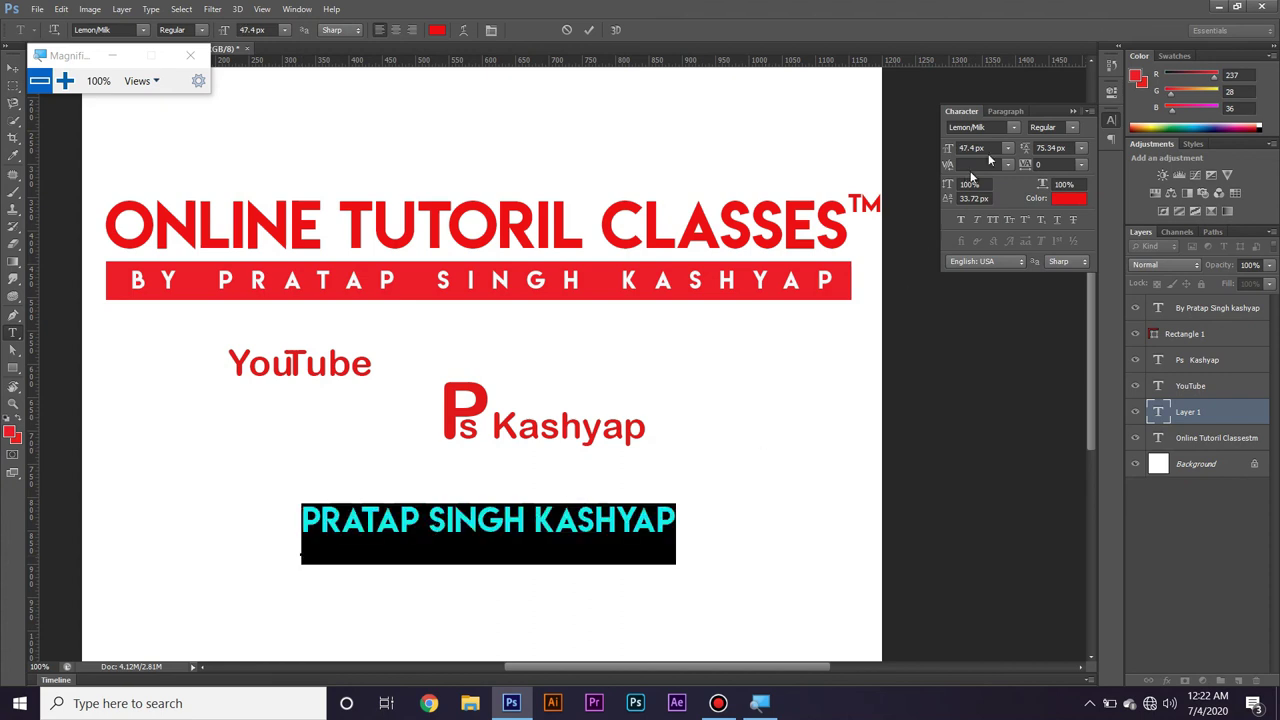
# Switch the name text's font to Arial
pyautogui.click(985, 127)
pyautogui.write('ar')
pyautogui.write('i')
pyautogui.press('Return')
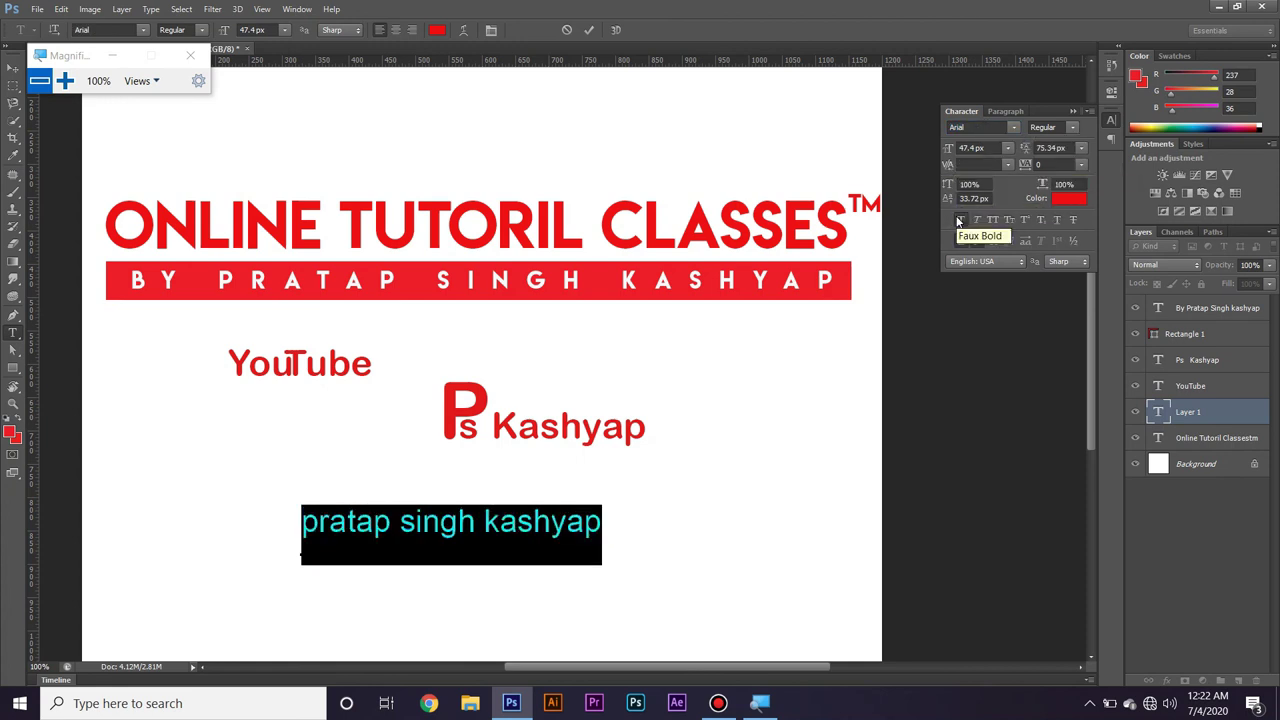
# Try Faux Bold and Faux Italic on the name line, leaving both off
pyautogui.click(958, 221)
pyautogui.click(958, 220)
pyautogui.click(958, 220)
pyautogui.click(960, 220)
pyautogui.click(976, 219)
pyautogui.click(979, 220)
# Apply All Caps and Small Caps; test superscript, underline and strikethrough, then remove them
pyautogui.click(992, 220)
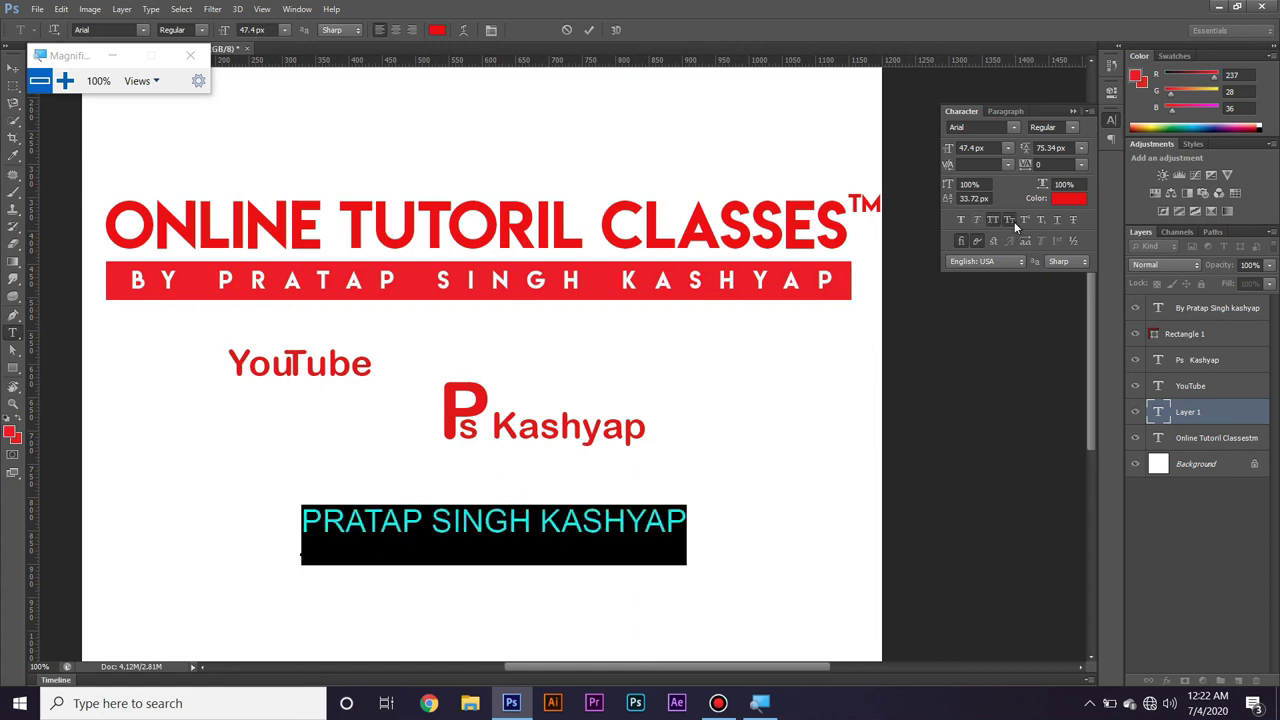
pyautogui.click(1008, 221)
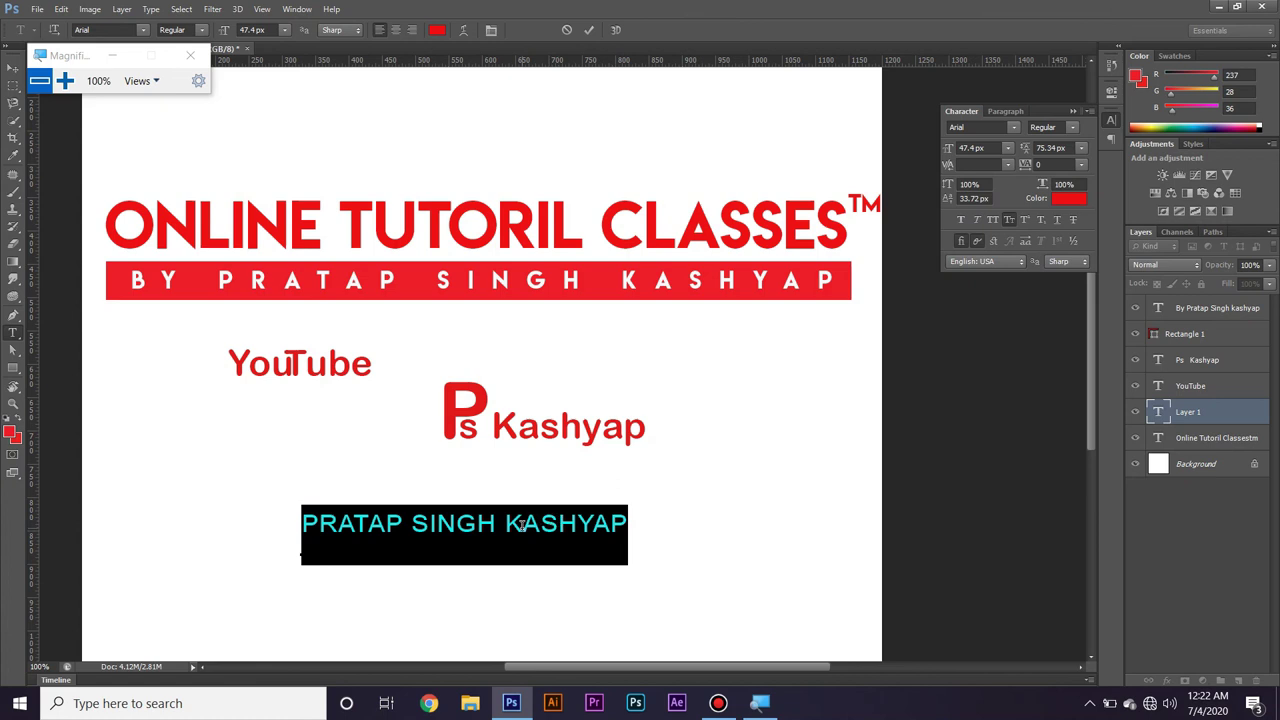
pyautogui.click(1021, 221)
pyautogui.click(1021, 221)
pyautogui.click(1053, 219)
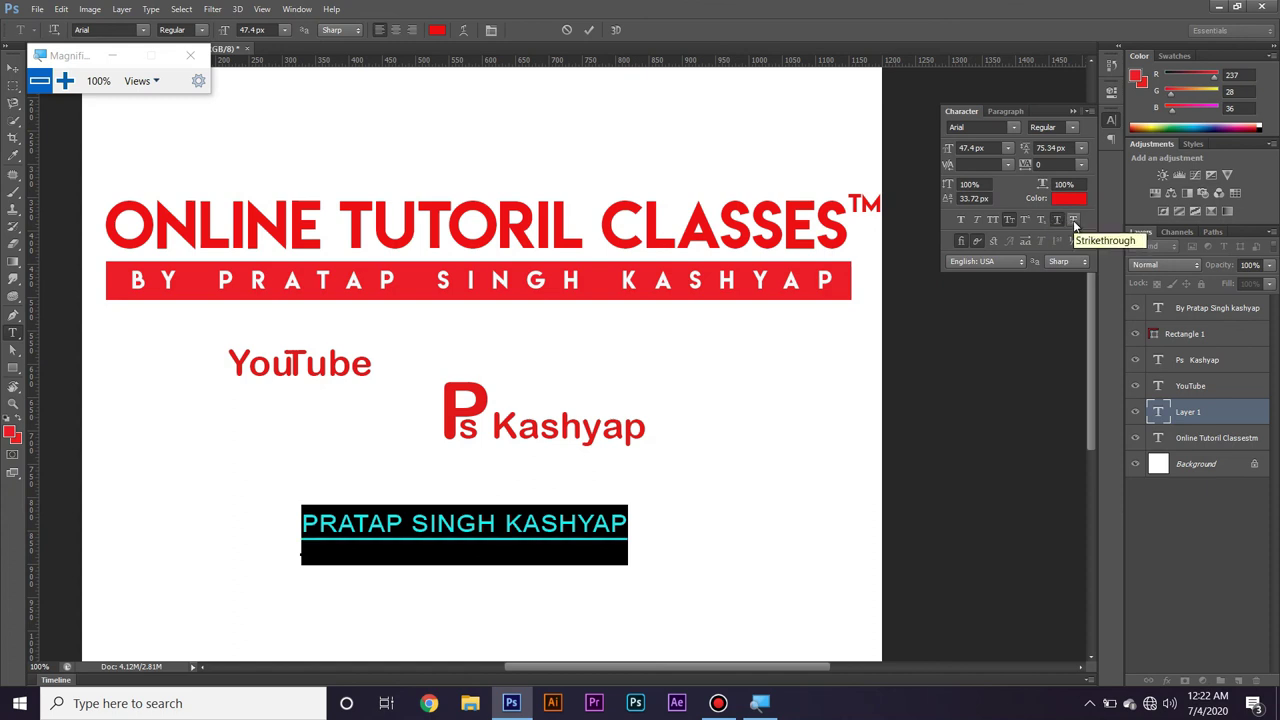
pyautogui.click(1074, 222)
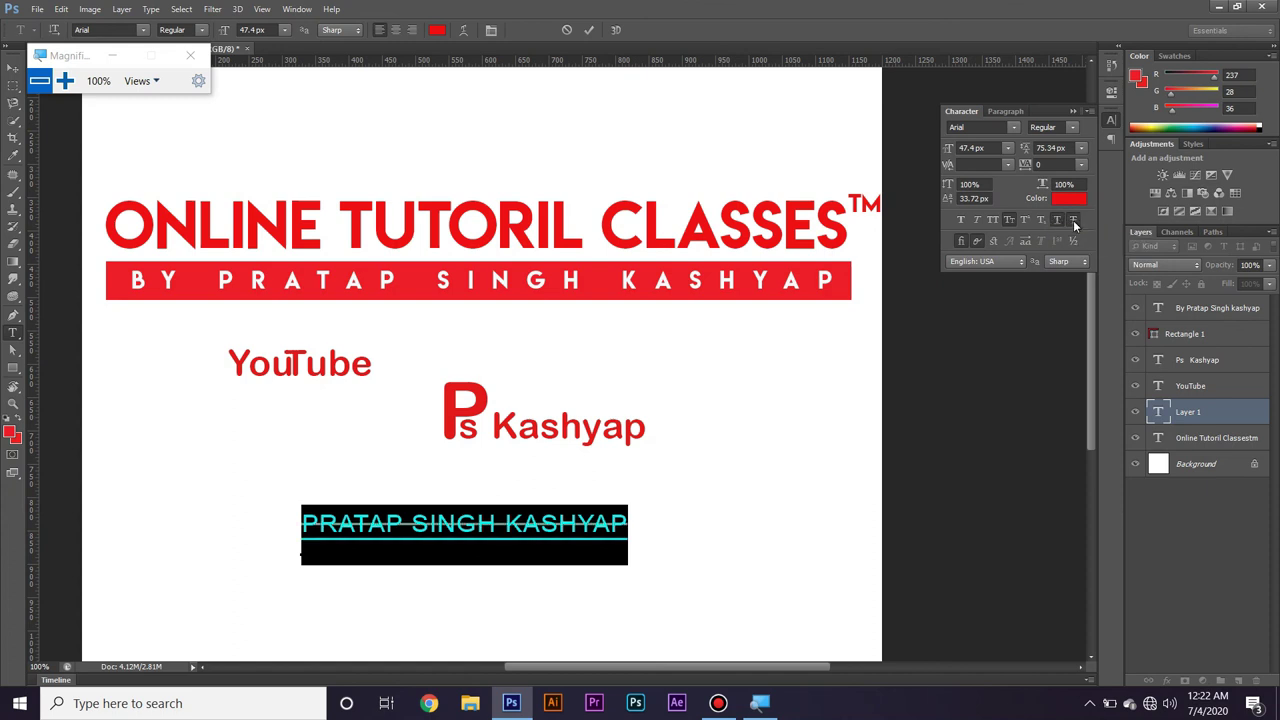
pyautogui.click(1073, 220)
pyautogui.click(1061, 223)
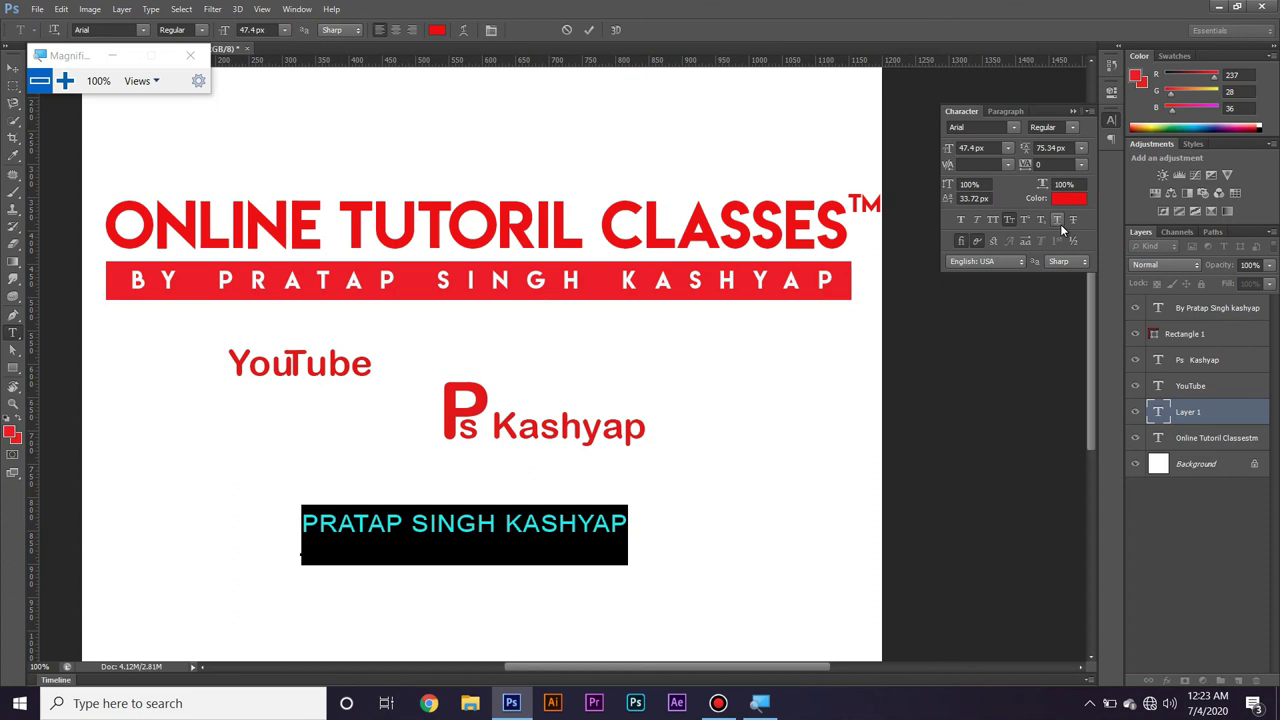
# Bring up Bandicam from the taskbar and stop the recording
pyautogui.click(720, 703)
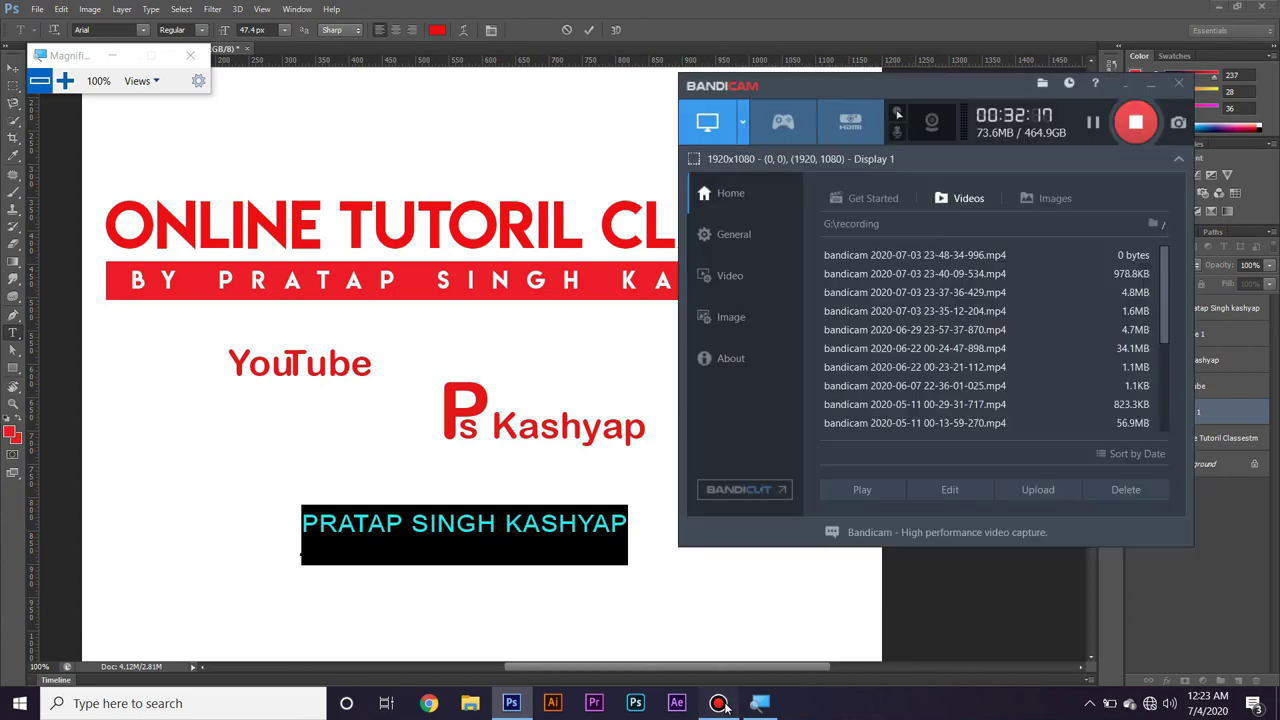
pyautogui.click(1140, 125)
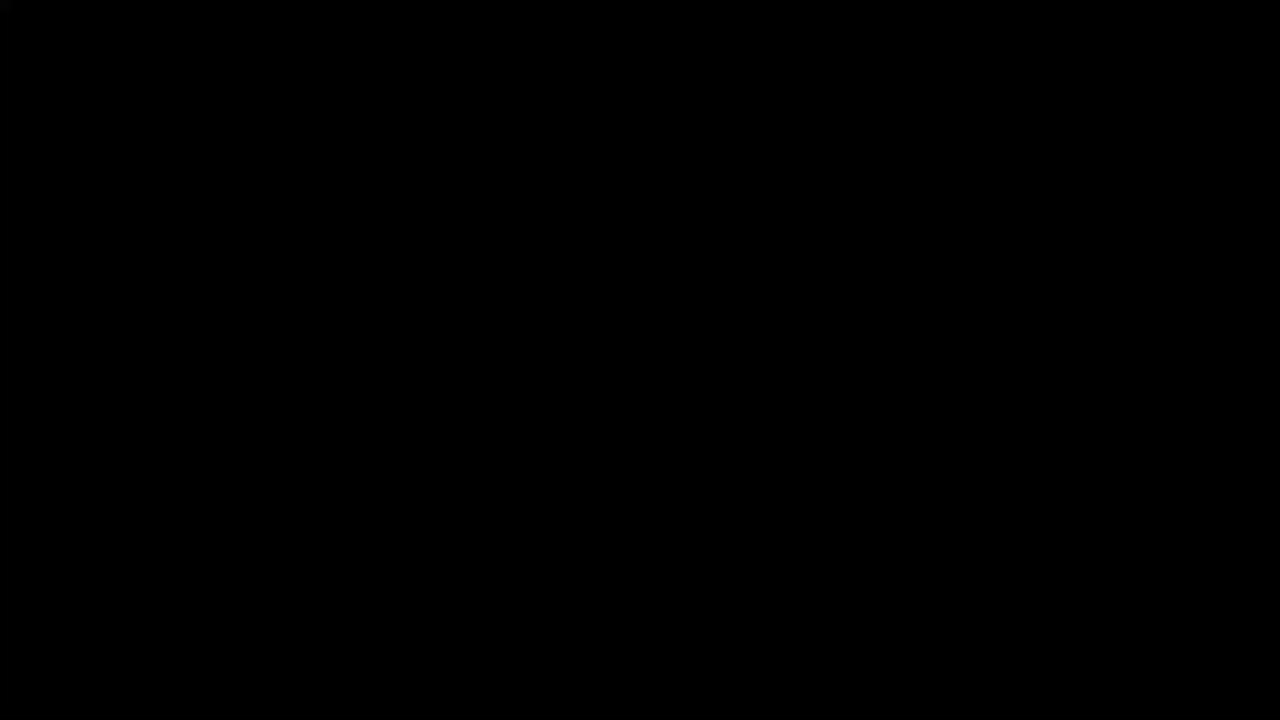